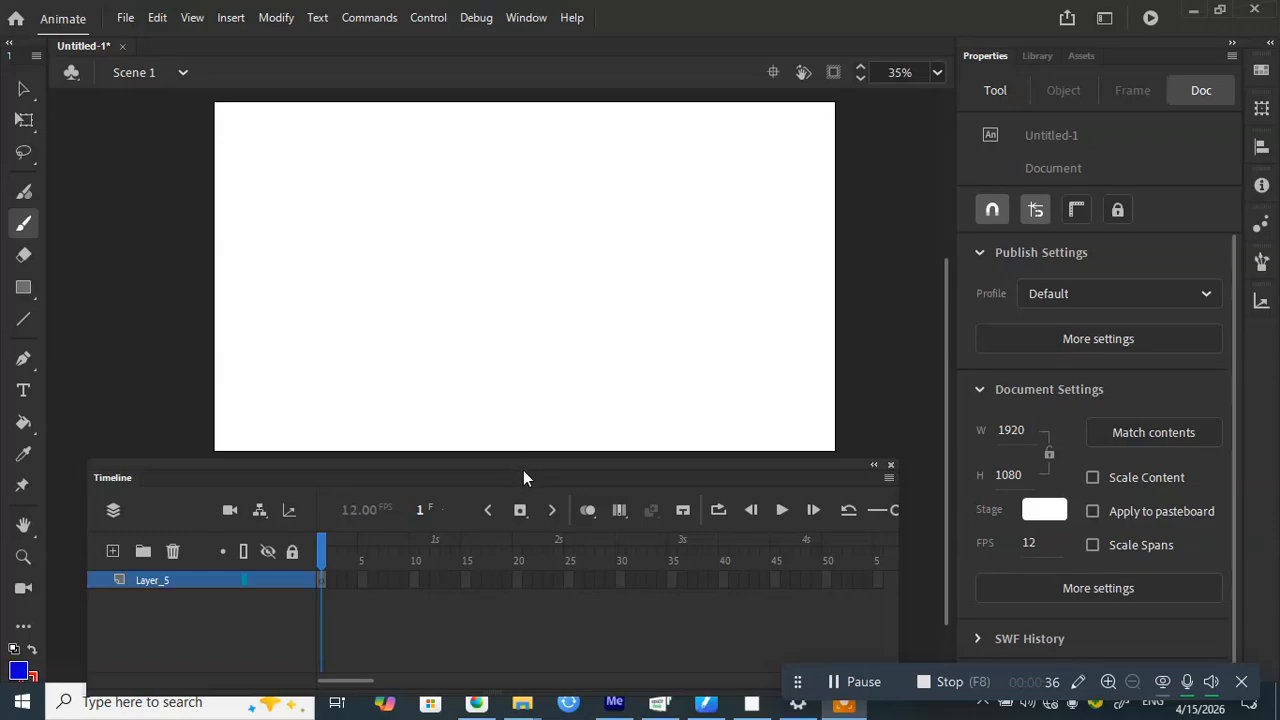
Step: Nudge the floating Timeline panel slightly higher beneath the empty stage
{"action": "left_click_drag", "start_coordinate": [512, 476], "coordinate": [523, 418]}
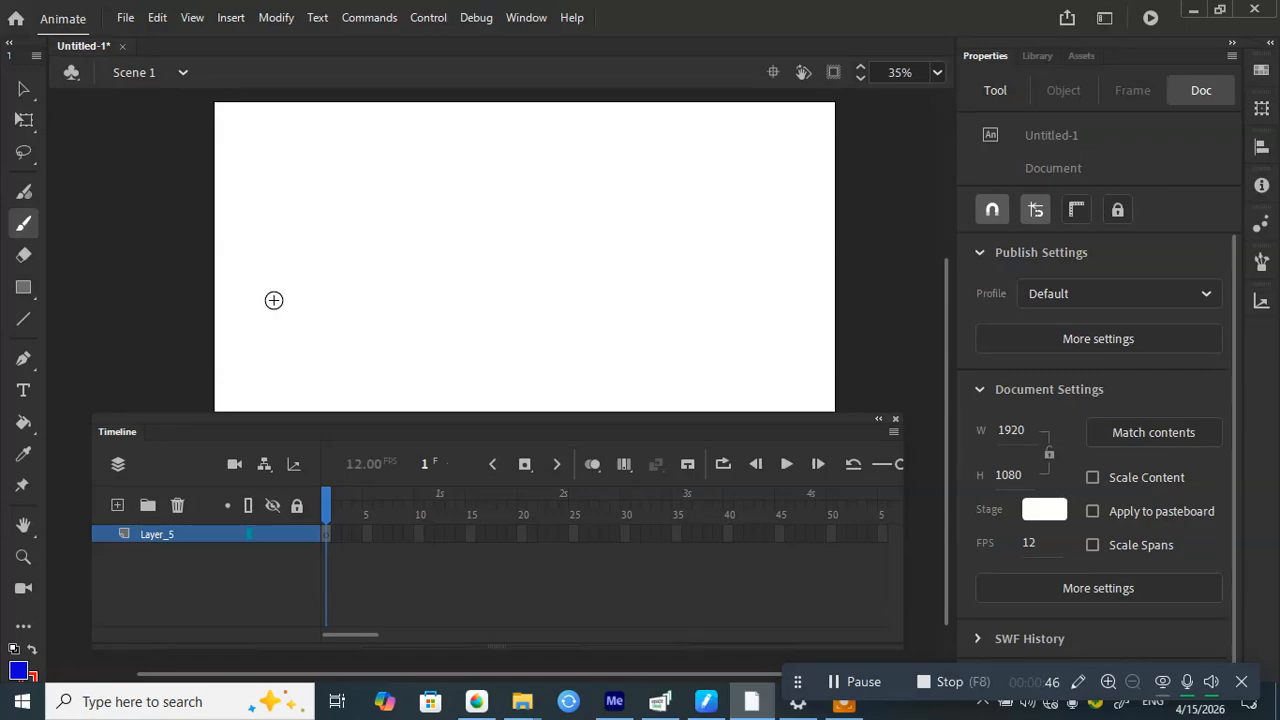
Step: Paint a test brush stroke, shift the timeline, then undo those changes
{"action": "mouse_move", "coordinate": [340, 262]}
{"action": "left_mouse_down"}
{"action": "mouse_move", "coordinate": [232, 345]}
{"action": "mouse_move", "coordinate": [260, 385]}
{"action": "left_mouse_up"}
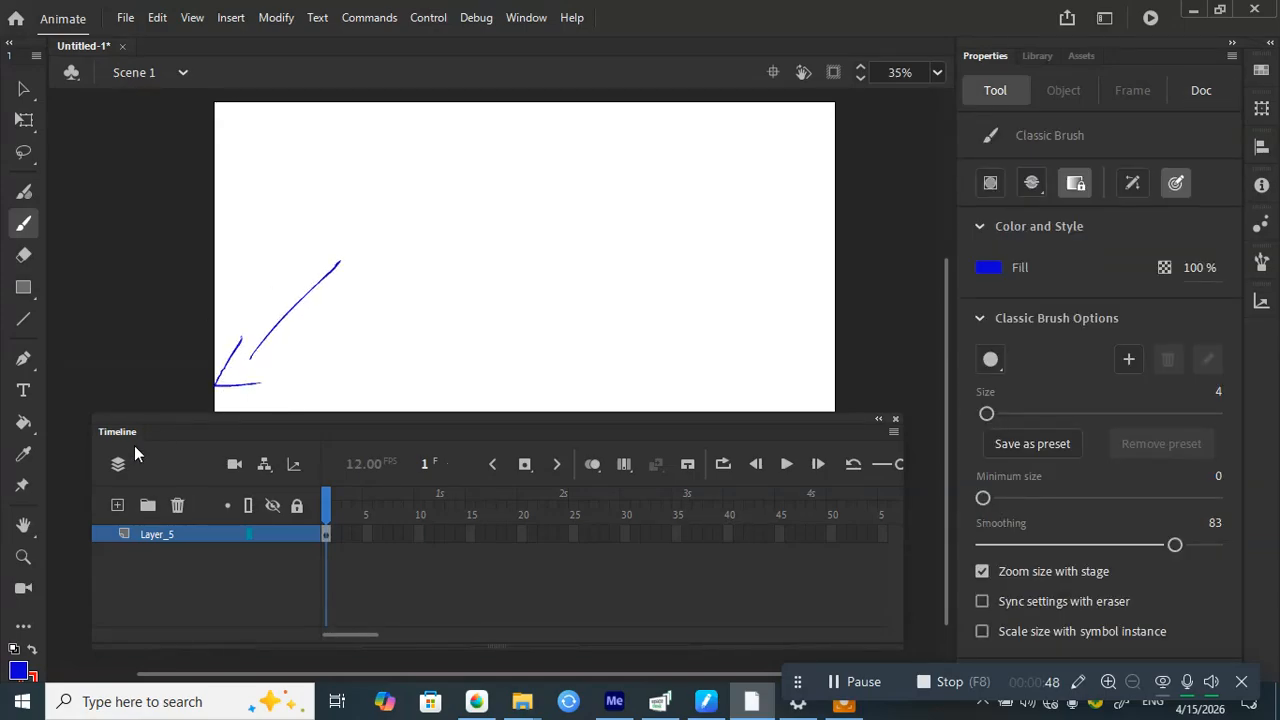
{"action": "left_click_drag", "start_coordinate": [174, 431], "coordinate": [176, 428]}
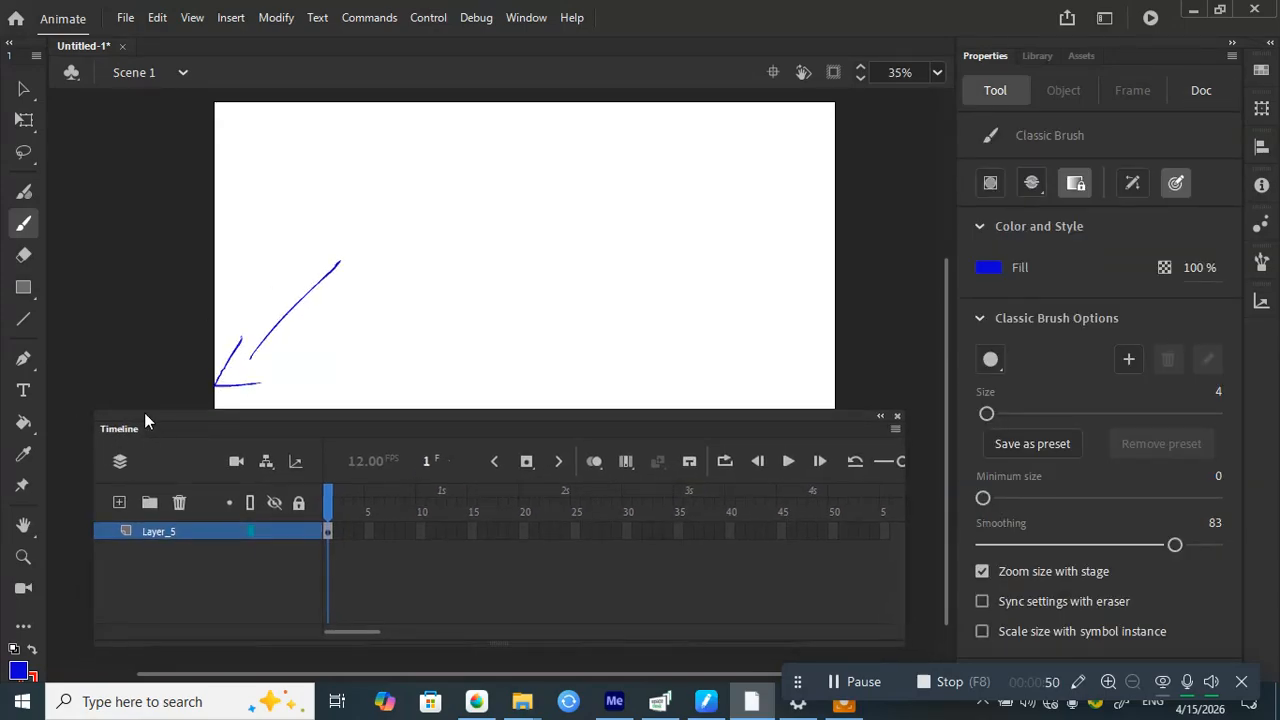
{"action": "key", "text": "ctrl+z"}
{"action": "key", "text": "ctrl+z"}
{"action": "key", "text": "ctrl+z"}
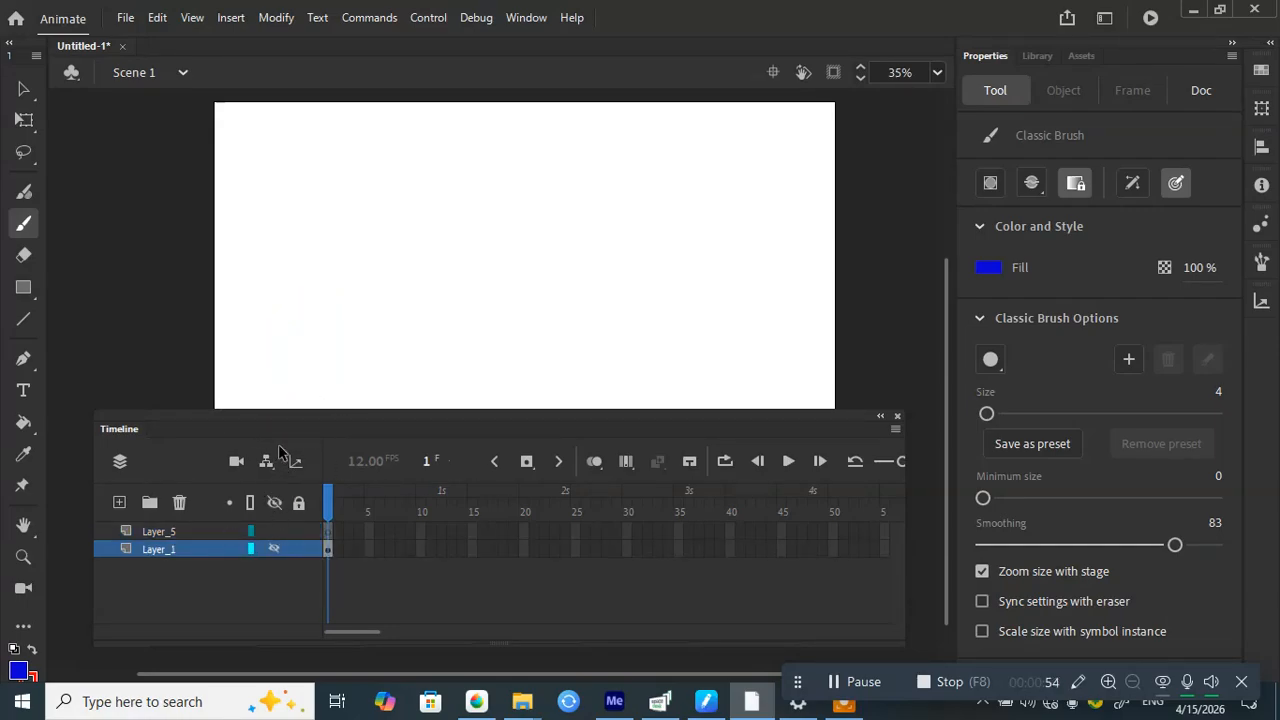
Step: Switch to the Pencil, delete Layer_1, and move the Timeline panel lower and left
{"action": "key", "text": "y"}
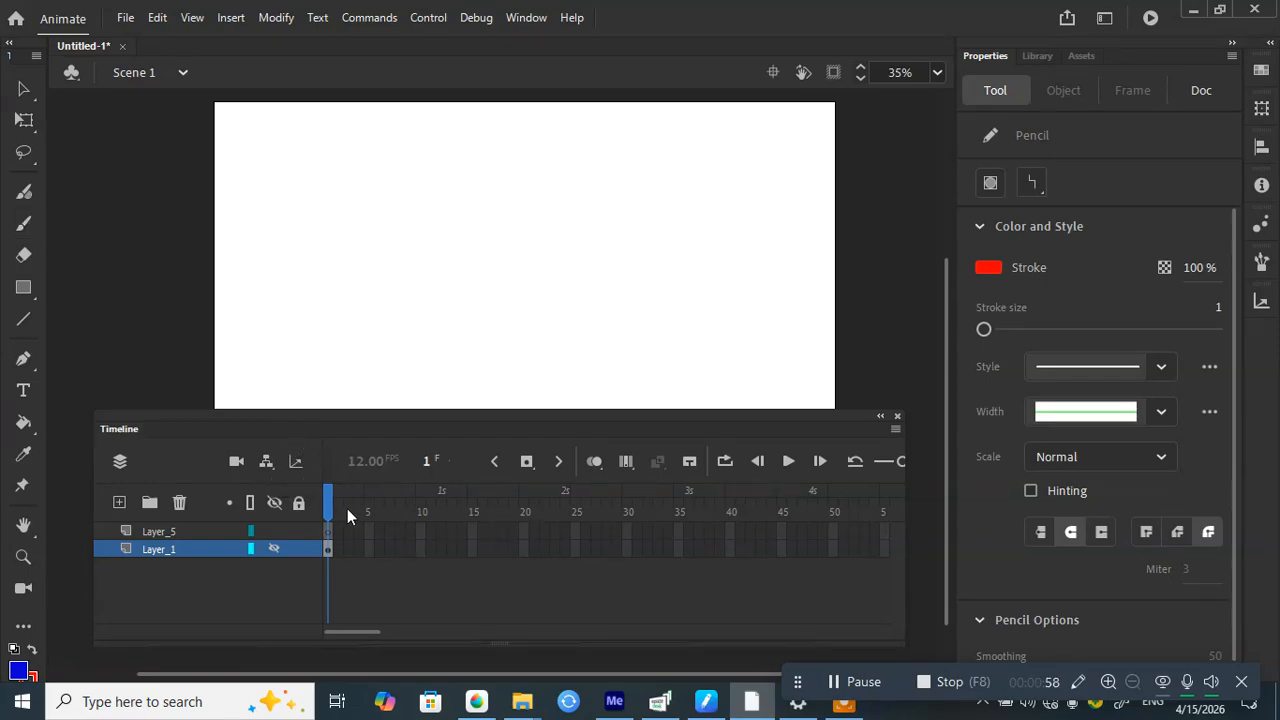
{"action": "left_click", "coordinate": [179, 502]}
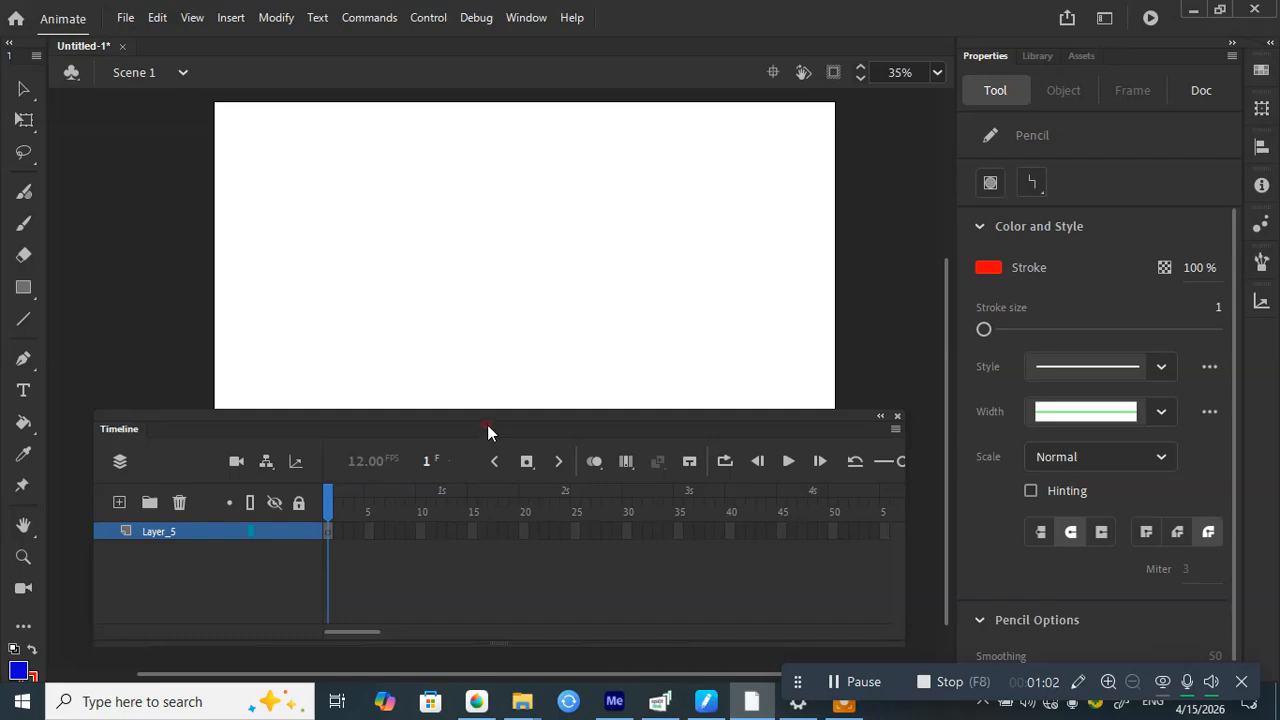
{"action": "left_click_drag", "start_coordinate": [487, 424], "coordinate": [434, 459]}
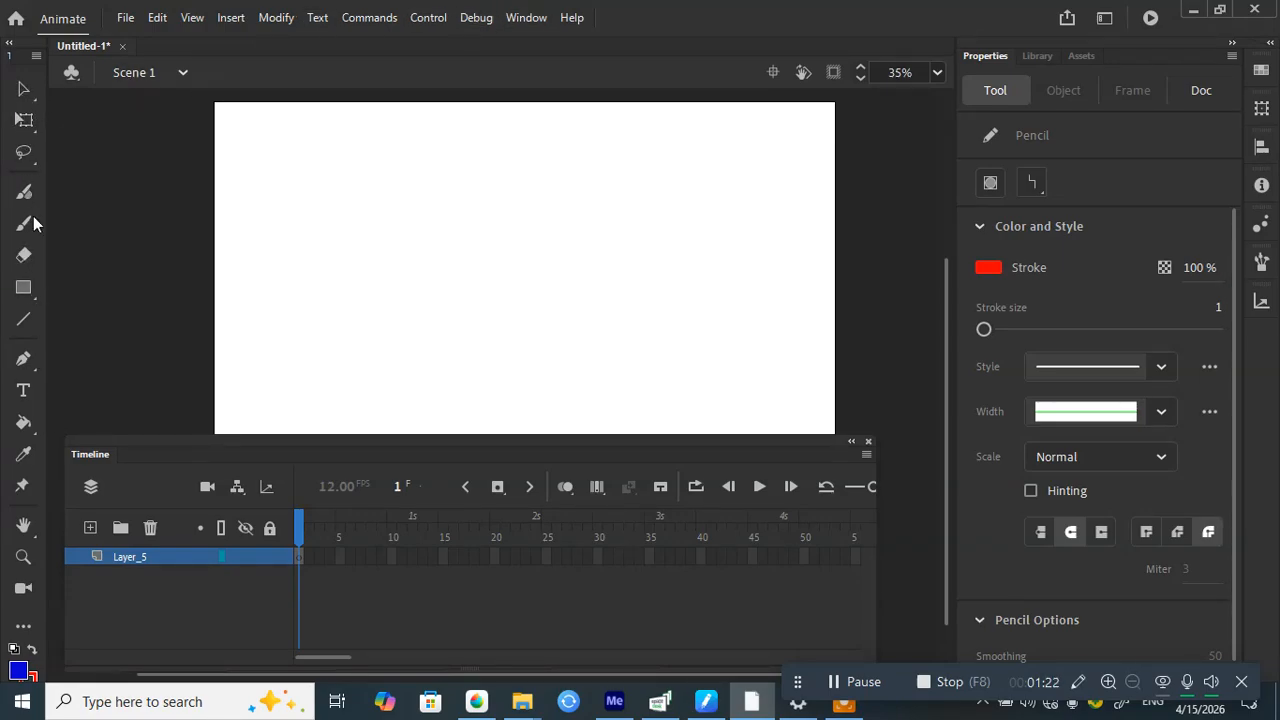
Step: Paint a left-pointing blue arrow across the upper stage after undoing two false-start strokes
{"action": "key", "text": "b"}
{"action": "left_click_drag", "start_coordinate": [606, 236], "coordinate": [297, 208]}
{"action": "key", "text": "ctrl"}
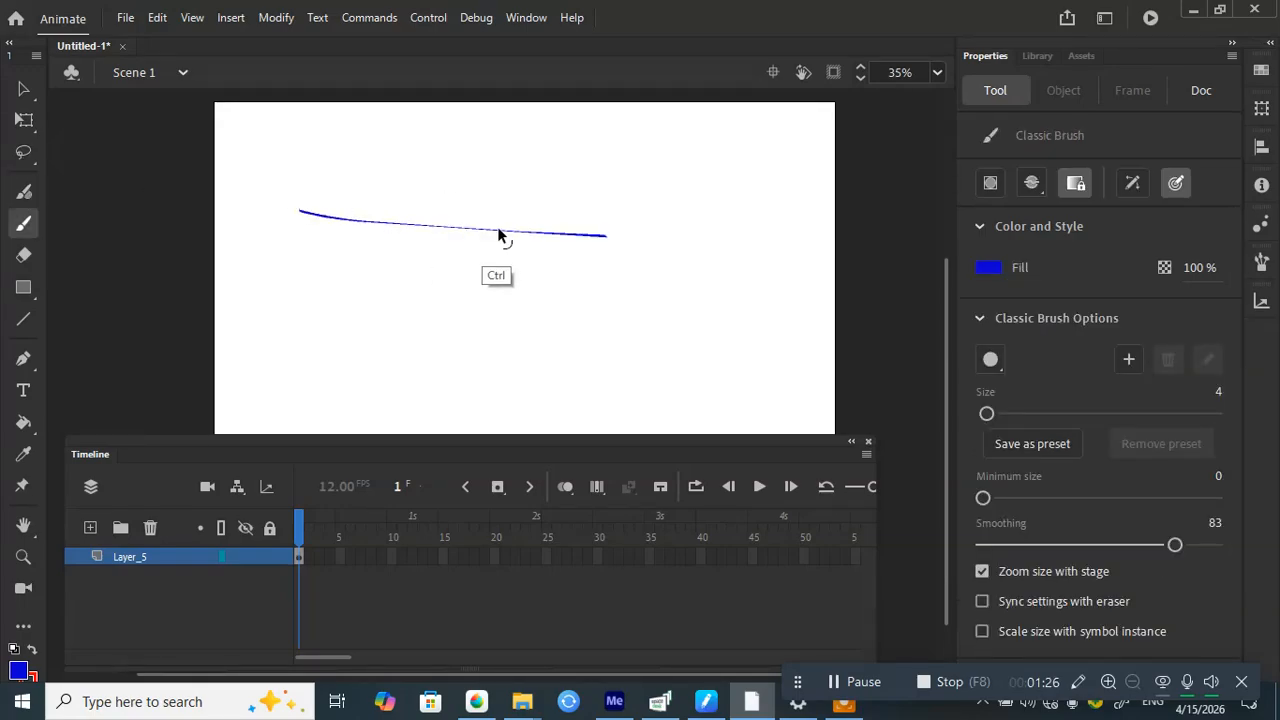
{"action": "key", "text": "ctrl+z"}
{"action": "left_click_drag", "start_coordinate": [618, 231], "coordinate": [325, 240]}
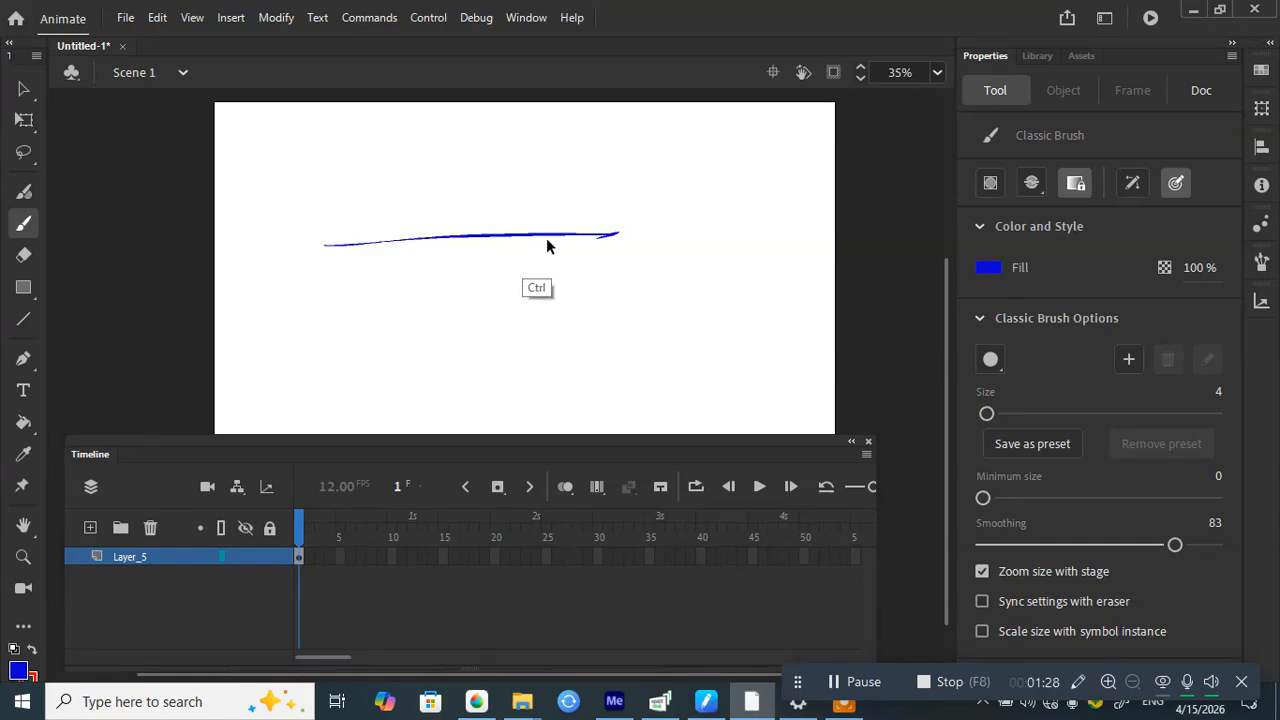
{"action": "key", "text": "ctrl+z"}
{"action": "mouse_move", "coordinate": [600, 228]}
{"action": "left_mouse_down"}
{"action": "mouse_move", "coordinate": [309, 216]}
{"action": "mouse_move", "coordinate": [354, 266]}
{"action": "left_mouse_up"}
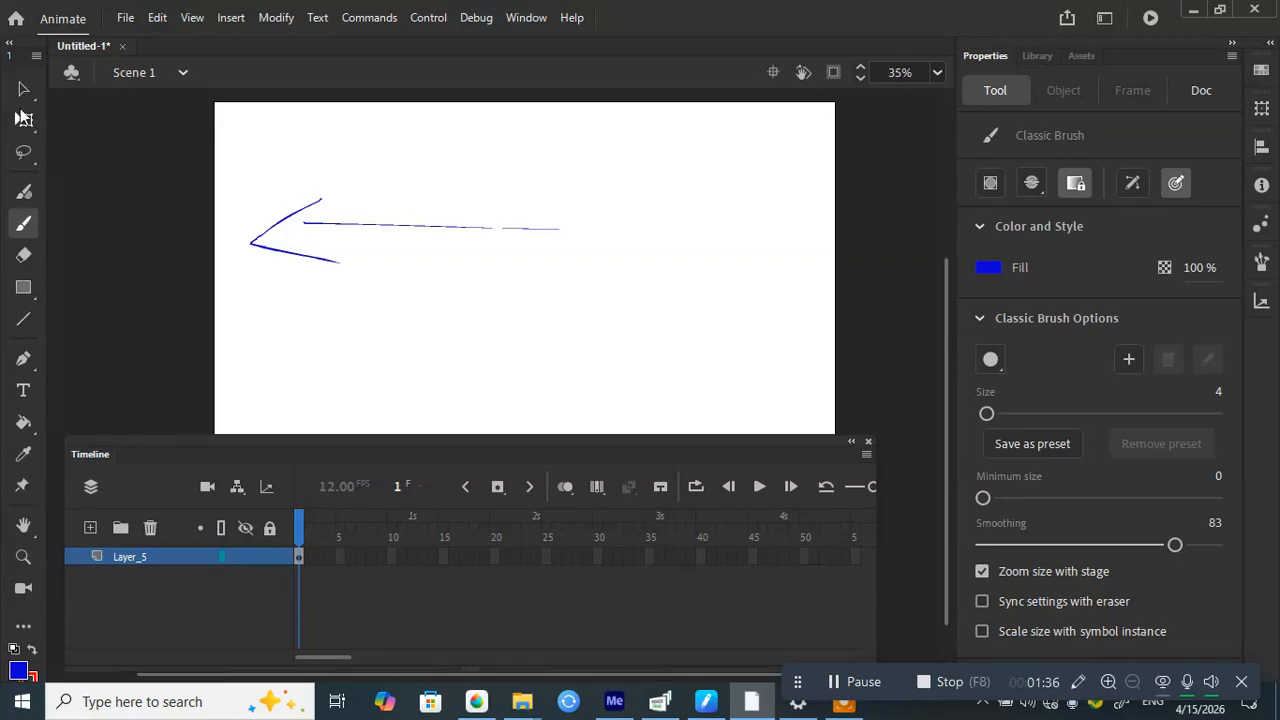
{"action": "left_click", "coordinate": [30, 92]}
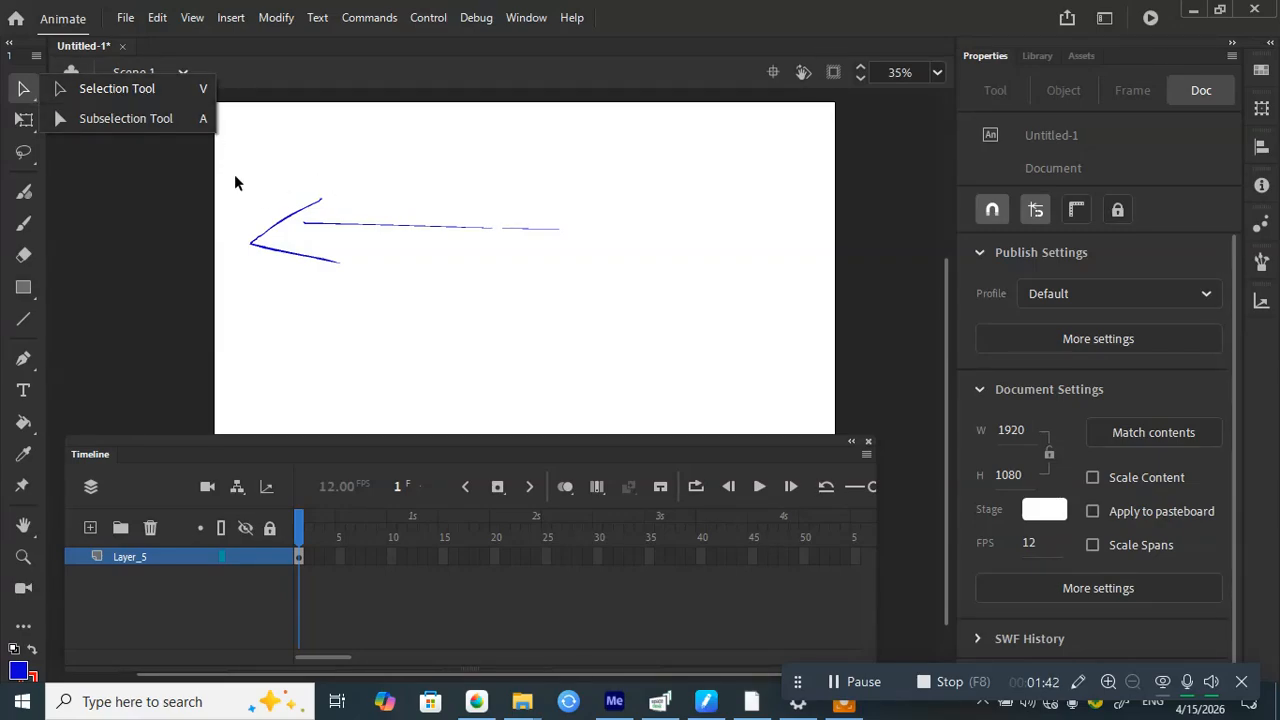
Step: Marquee-select the whole blue arrow and move it further right
{"action": "left_click_drag", "start_coordinate": [232, 170], "coordinate": [651, 391]}
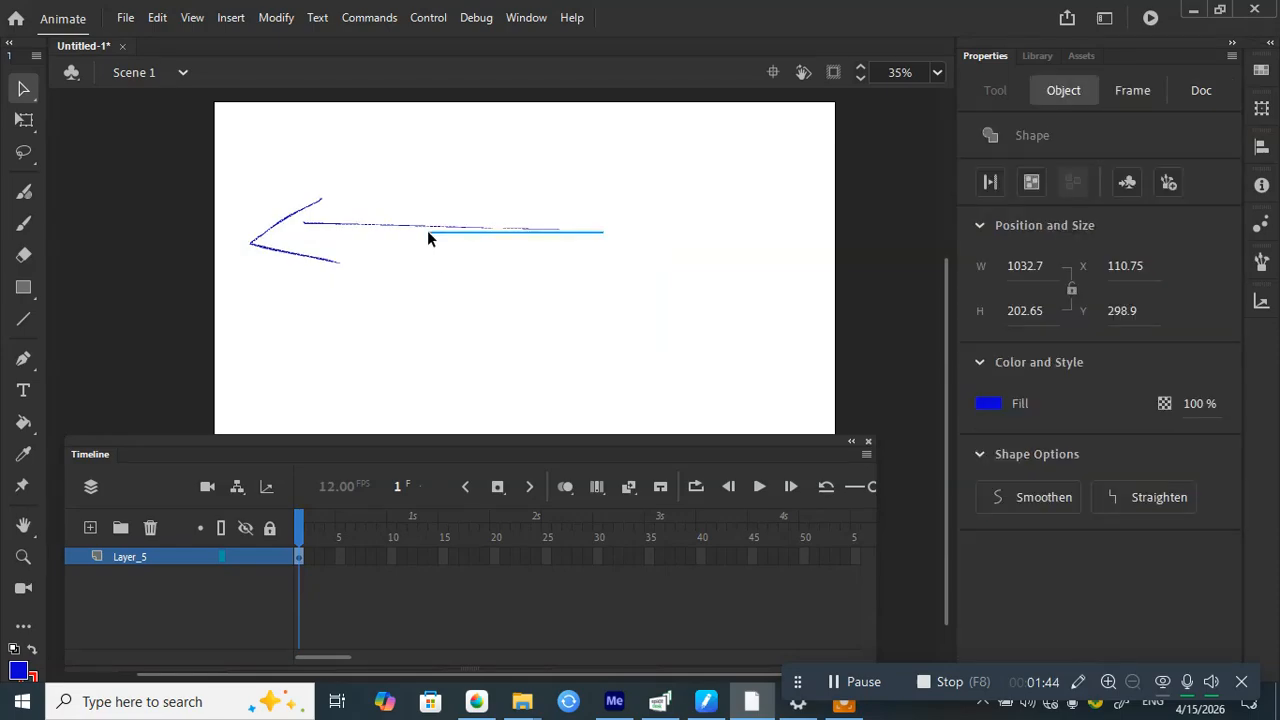
{"action": "mouse_move", "coordinate": [177, 178]}
{"action": "left_mouse_down"}
{"action": "mouse_move", "coordinate": [548, 180]}
{"action": "mouse_move", "coordinate": [592, 290]}
{"action": "left_mouse_up"}
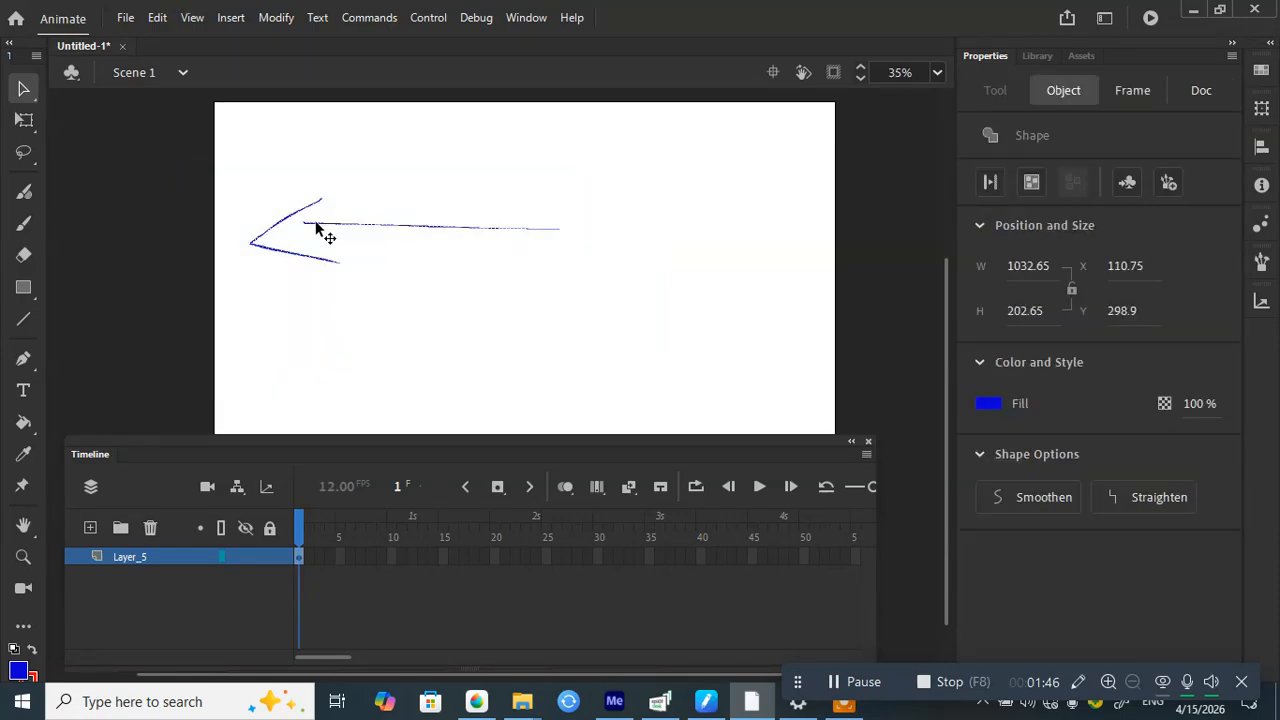
{"action": "left_click_drag", "start_coordinate": [316, 223], "coordinate": [333, 184]}
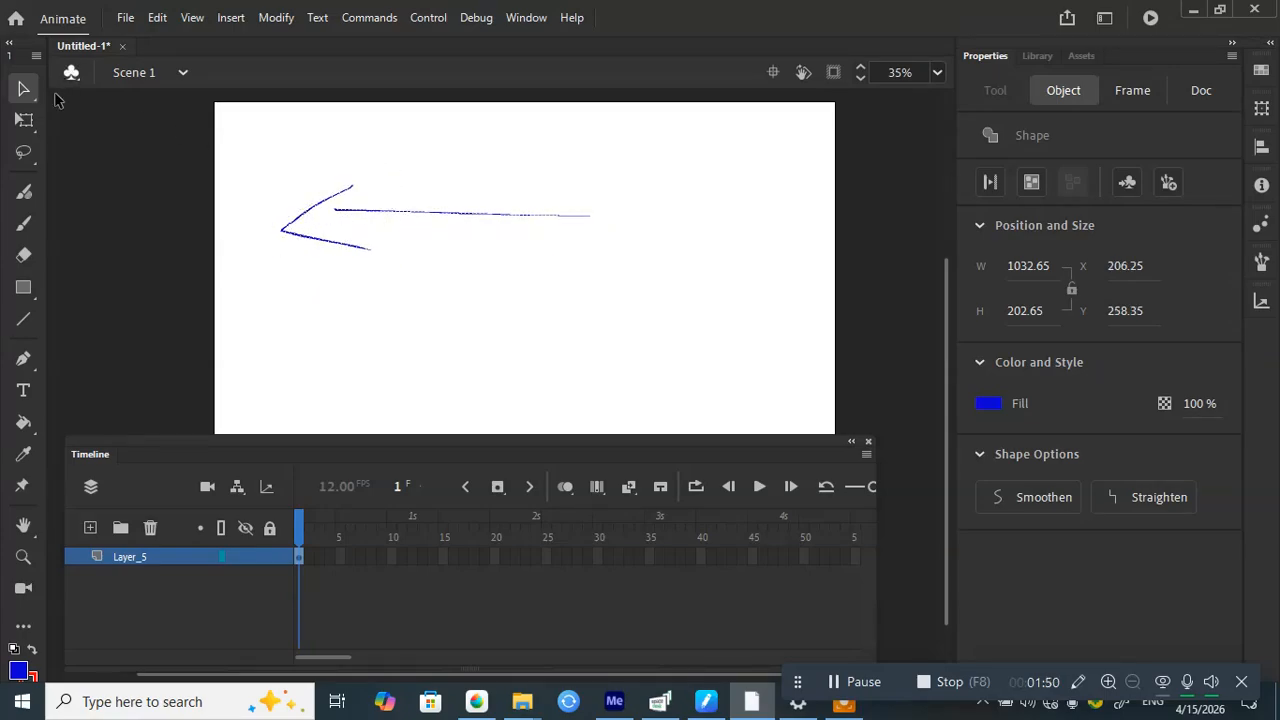
Step: Scale the arrow down proportionally with Free Transform to about 992 × 195
{"action": "left_click", "coordinate": [24, 121]}
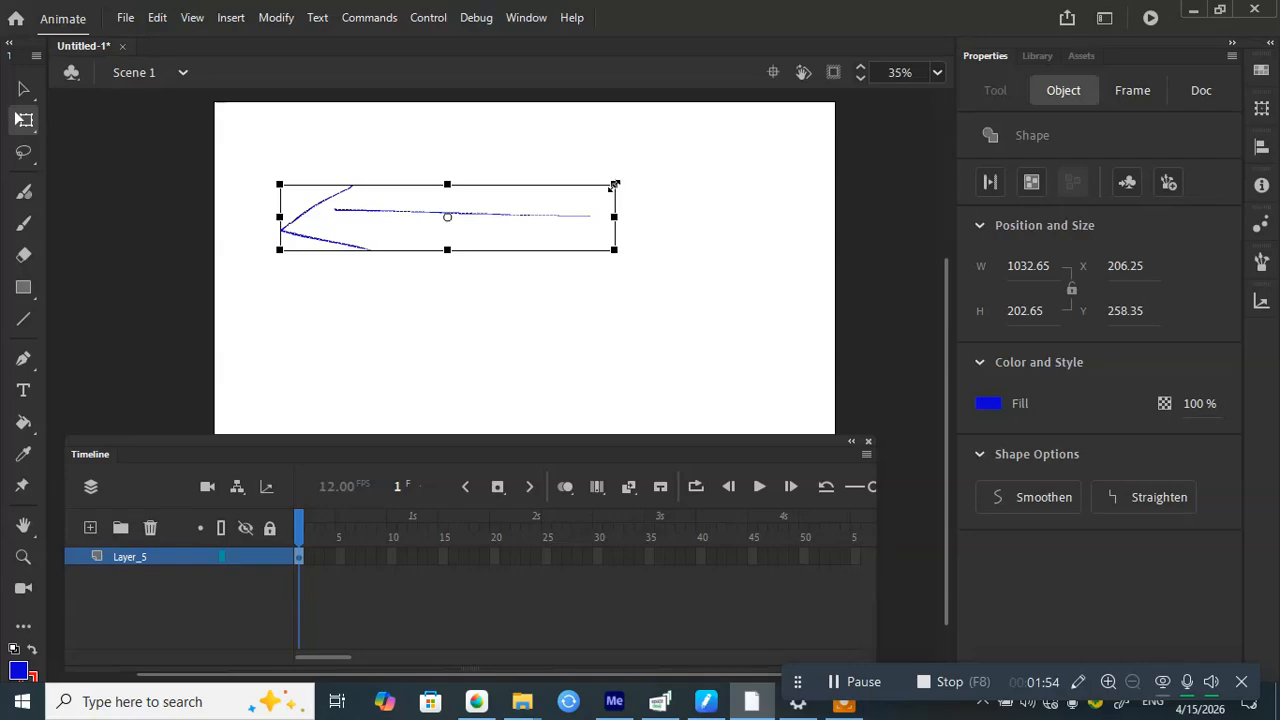
{"action": "key", "text": "shift"}
{"action": "mouse_move", "coordinate": [612, 185]}
{"action": "left_mouse_down"}
{"action": "mouse_move", "coordinate": [624, 180]}
{"action": "mouse_move", "coordinate": [607, 186]}
{"action": "left_mouse_up"}
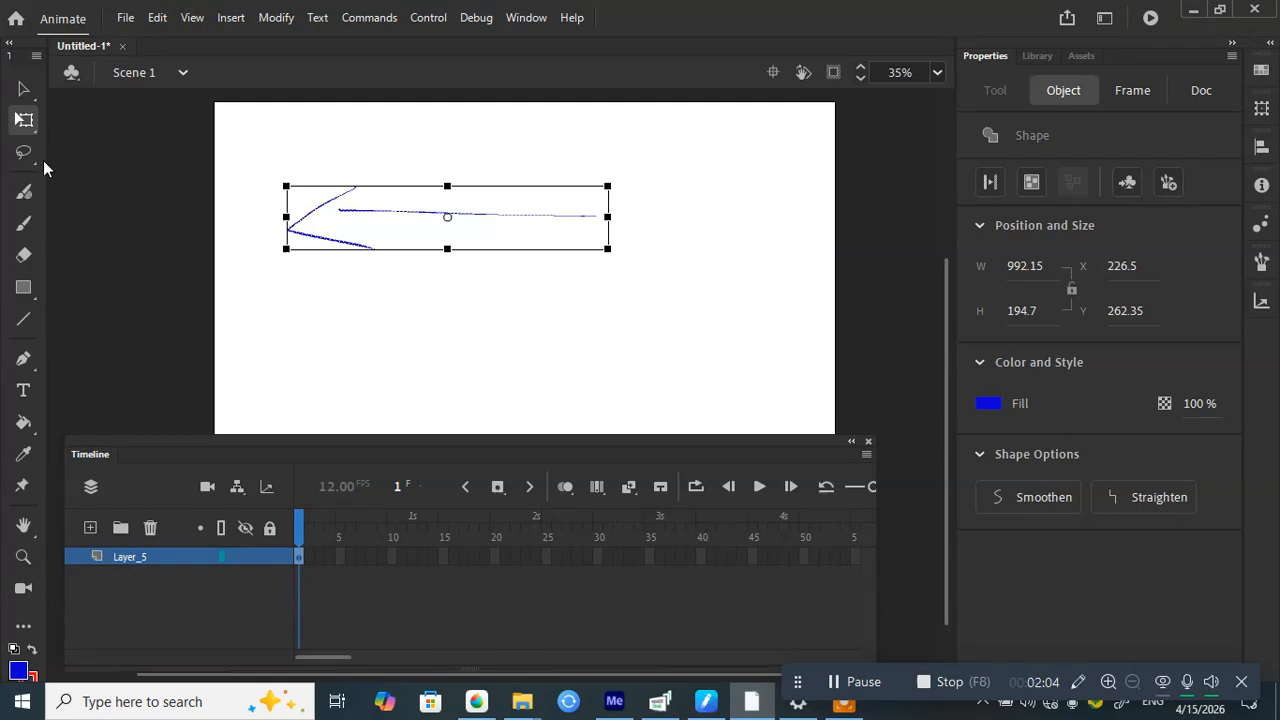
{"action": "left_click", "coordinate": [24, 156]}
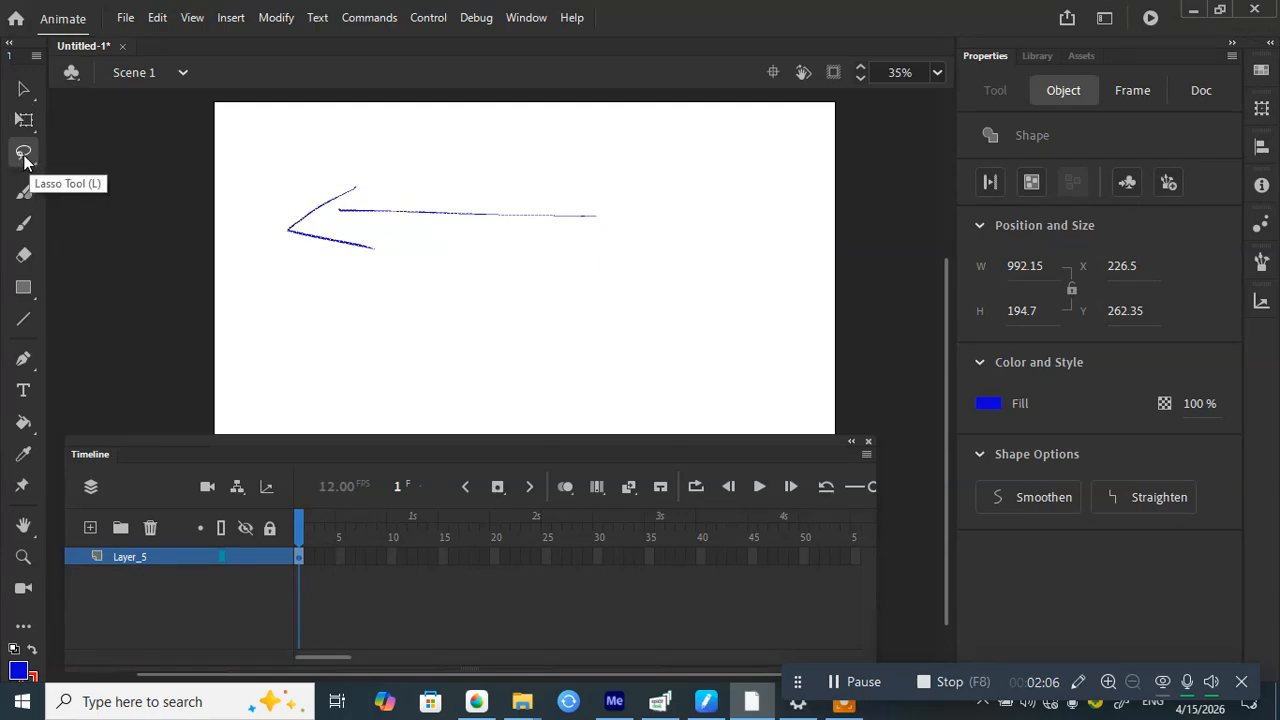
{"action": "mouse_move", "coordinate": [340, 143]}
{"action": "left_mouse_down"}
{"action": "mouse_move", "coordinate": [283, 180]}
{"action": "mouse_move", "coordinate": [268, 268]}
{"action": "mouse_move", "coordinate": [384, 295]}
{"action": "mouse_move", "coordinate": [475, 246]}
{"action": "mouse_move", "coordinate": [600, 240]}
{"action": "left_mouse_up"}
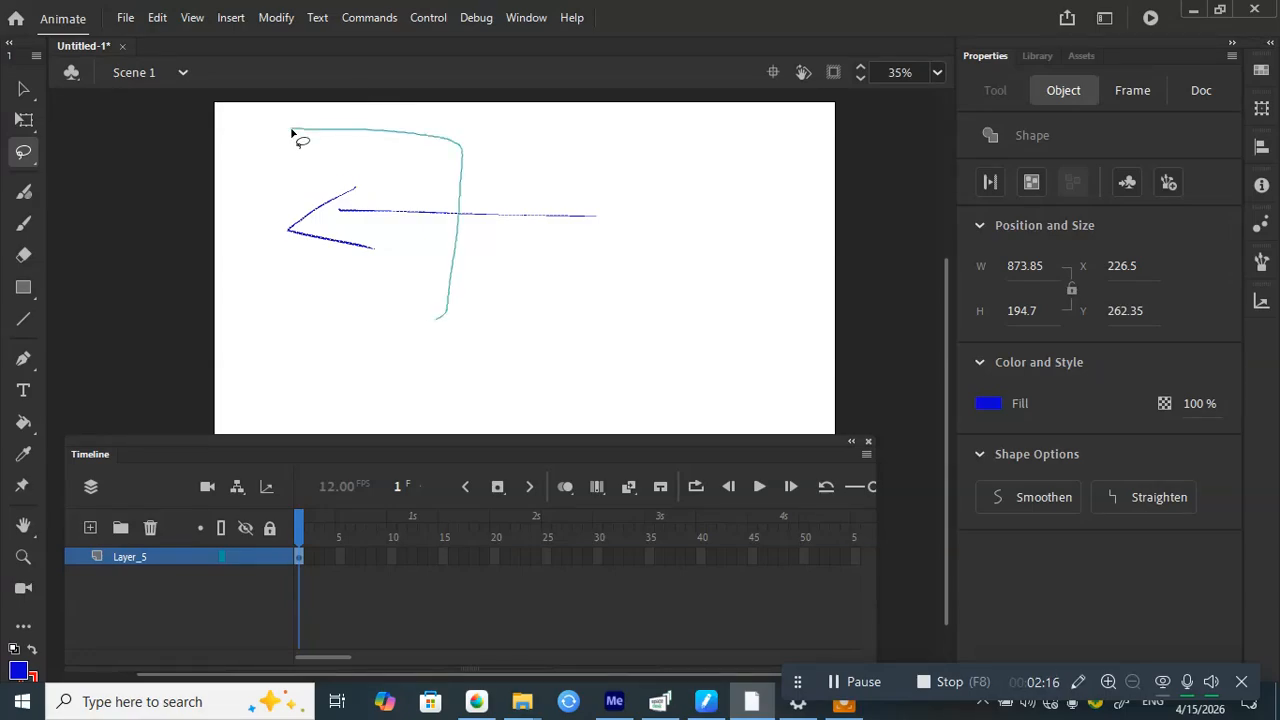
{"action": "left_click_drag", "start_coordinate": [292, 133], "coordinate": [290, 132]}
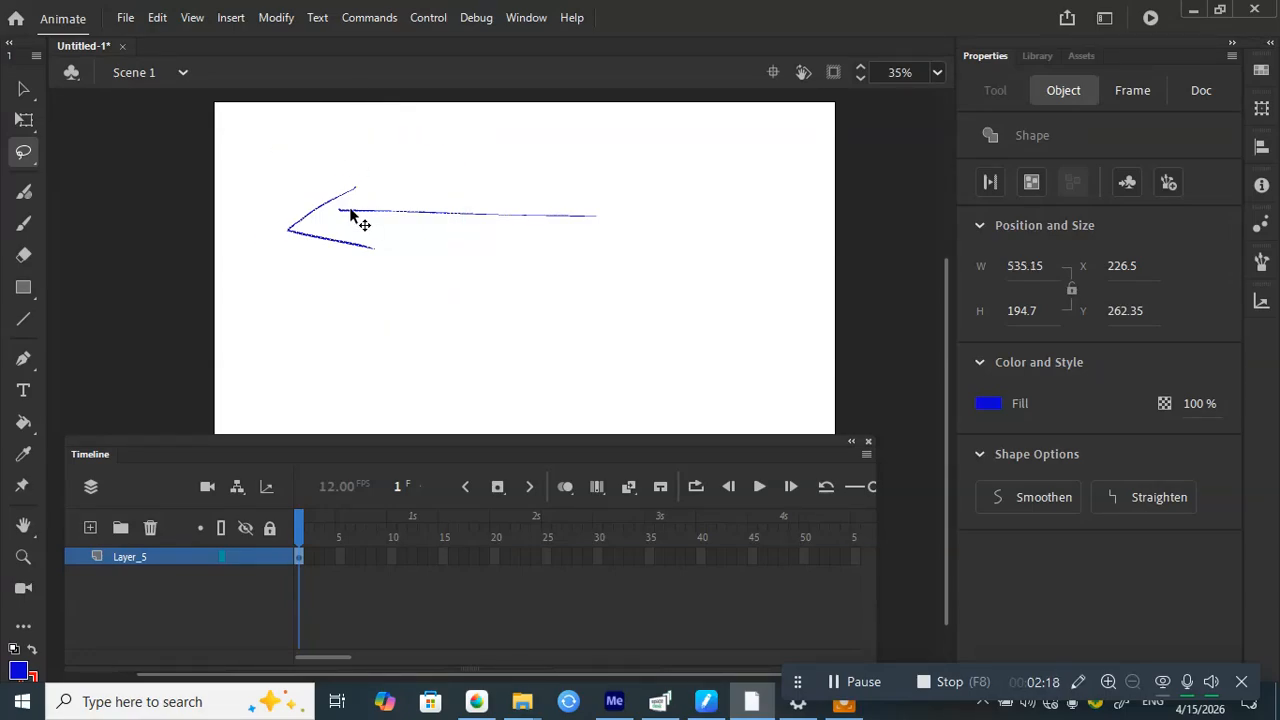
{"action": "left_click_drag", "start_coordinate": [340, 210], "coordinate": [355, 265]}
{"action": "key", "text": "ctrl+z"}
{"action": "key", "text": "ctrl+z"}
{"action": "left_click", "coordinate": [24, 196]}
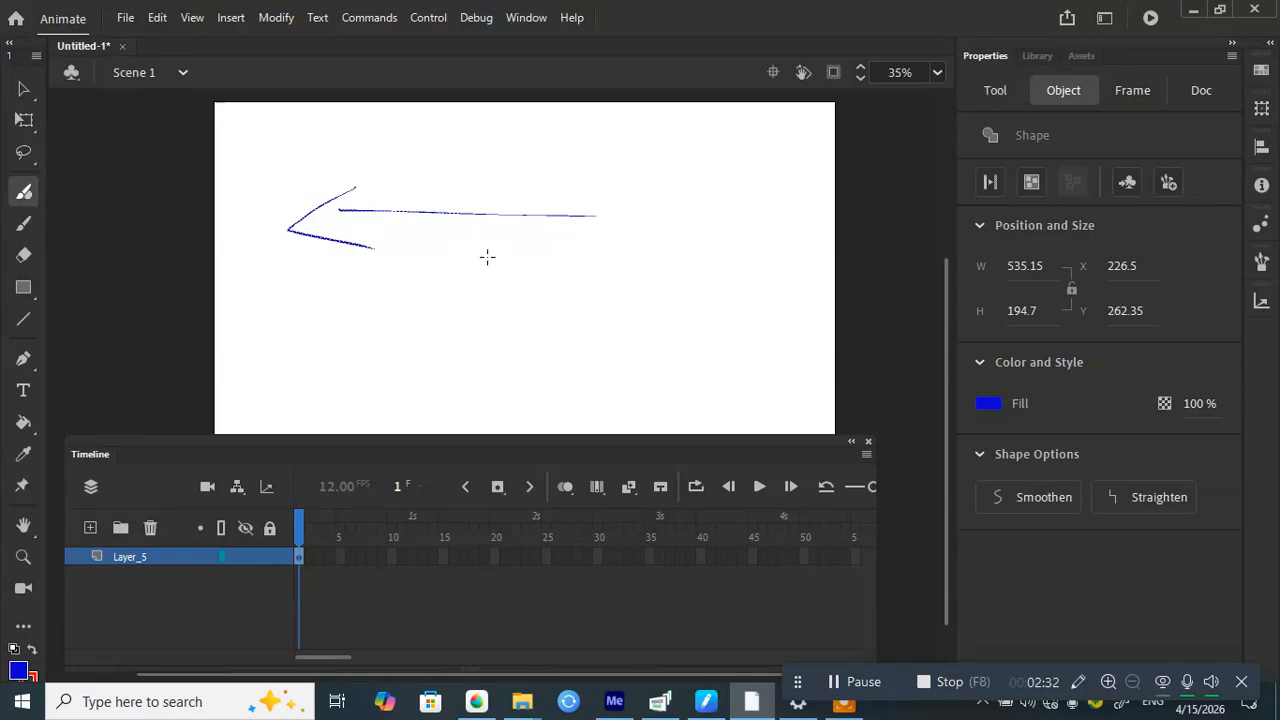
{"action": "left_click_drag", "start_coordinate": [489, 256], "coordinate": [471, 321]}
{"action": "left_click", "coordinate": [518, 287], "text": "ctrl"}
{"action": "left_click_drag", "start_coordinate": [450, 198], "coordinate": [600, 296]}
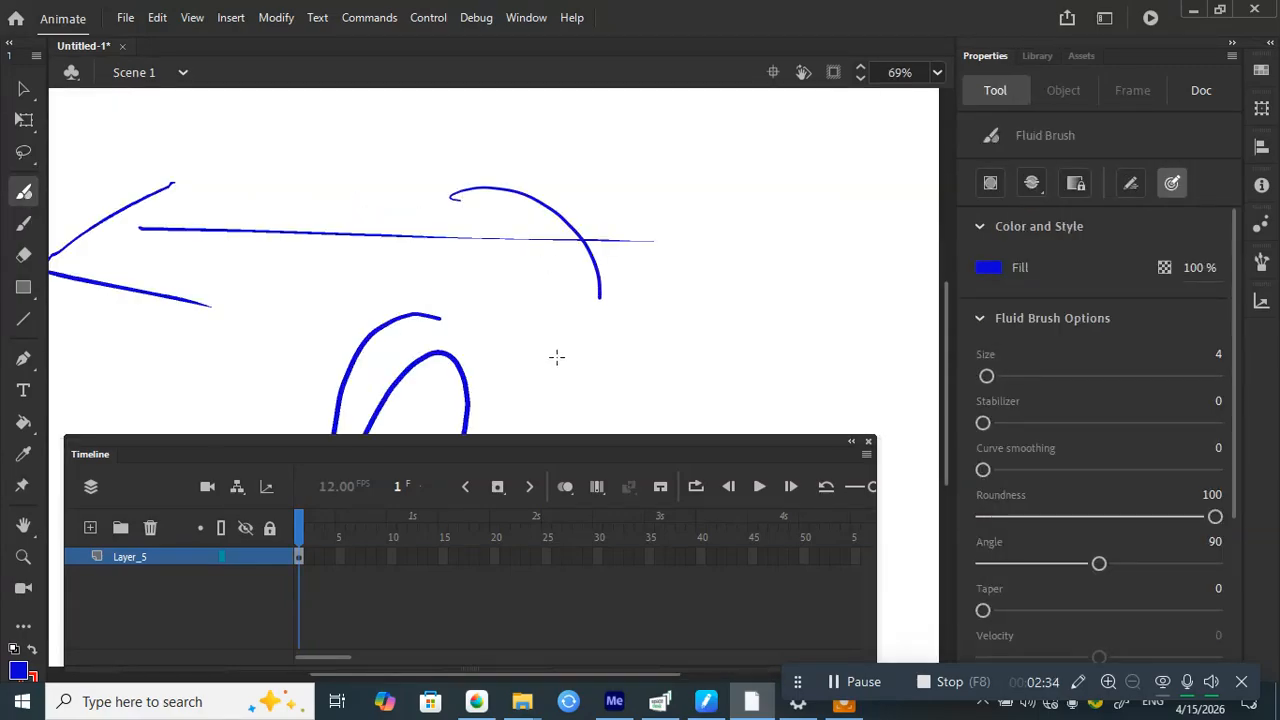
{"action": "left_click_drag", "start_coordinate": [488, 185], "coordinate": [452, 198]}
{"action": "mouse_move", "coordinate": [398, 160]}
{"action": "left_mouse_down"}
{"action": "mouse_move", "coordinate": [430, 282]}
{"action": "mouse_move", "coordinate": [542, 232]}
{"action": "mouse_move", "coordinate": [428, 272]}
{"action": "left_mouse_up"}
{"action": "left_click_drag", "start_coordinate": [530, 243], "coordinate": [612, 328]}
{"action": "left_click_drag", "start_coordinate": [722, 262], "coordinate": [578, 366]}
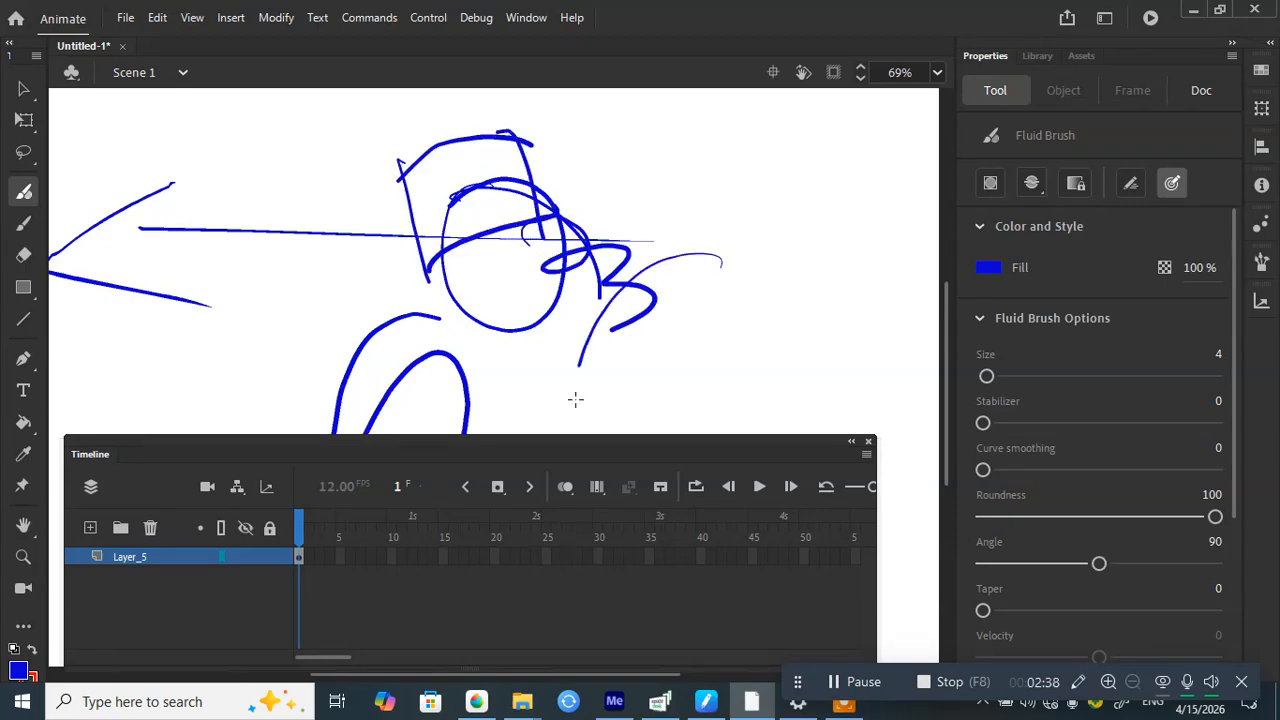
{"action": "left_click_drag", "start_coordinate": [655, 248], "coordinate": [806, 268]}
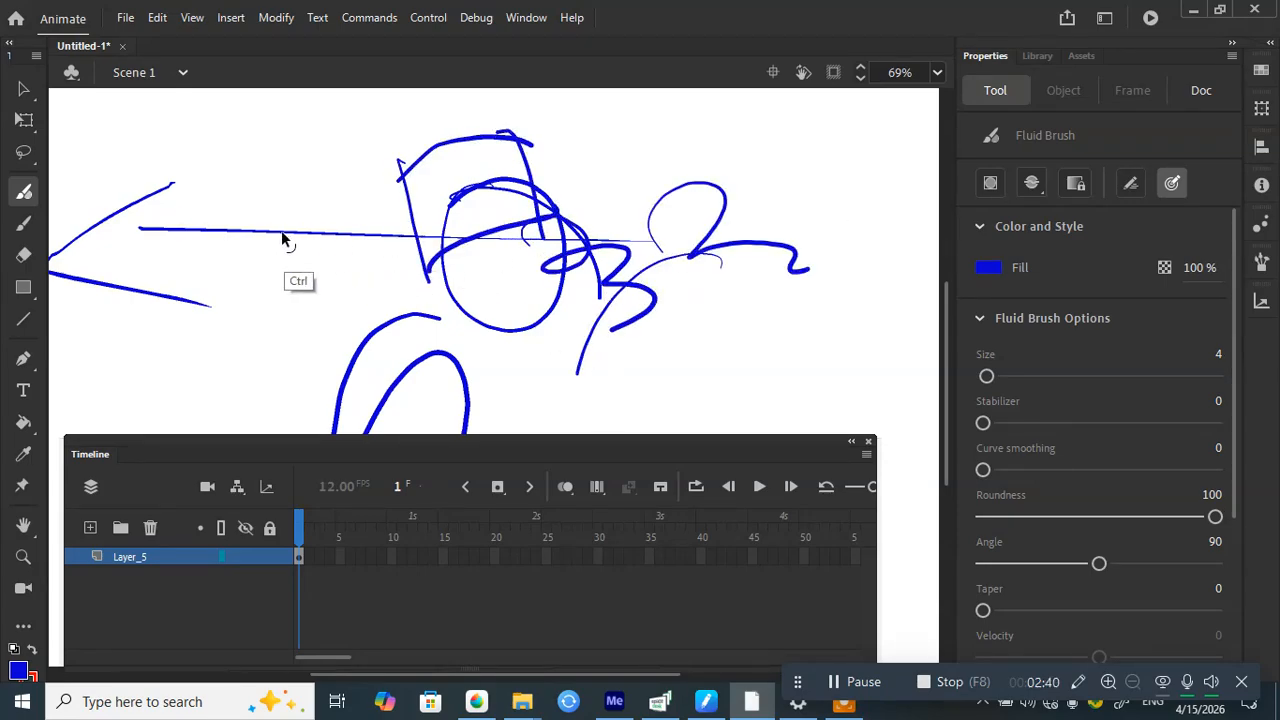
{"action": "key", "text": "ctrl+z"}
{"action": "key", "text": "ctrl+z"}
{"action": "key", "text": "ctrl+z"}
{"action": "key", "text": "ctrl+z"}
{"action": "key", "text": "ctrl+z"}
{"action": "key", "text": "ctrl+z"}
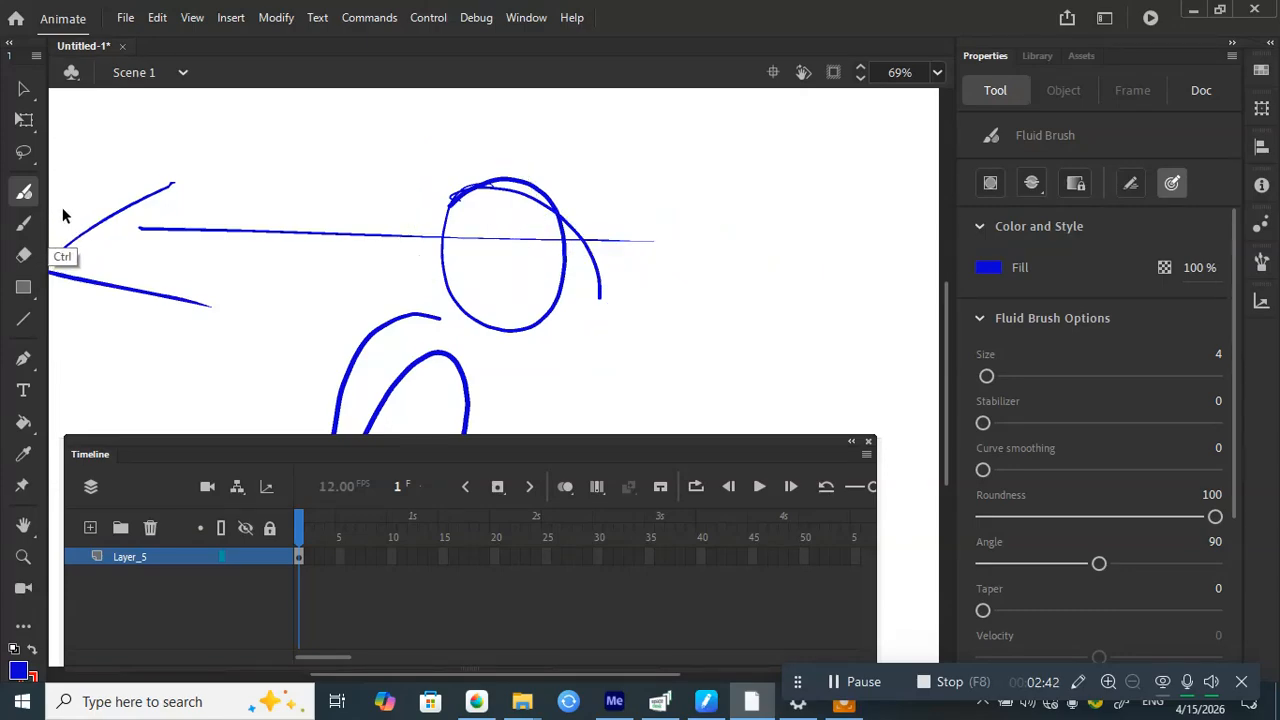
{"action": "key", "text": "ctrl+z"}
{"action": "key", "text": "ctrl+z"}
{"action": "key", "text": "ctrl+minus"}
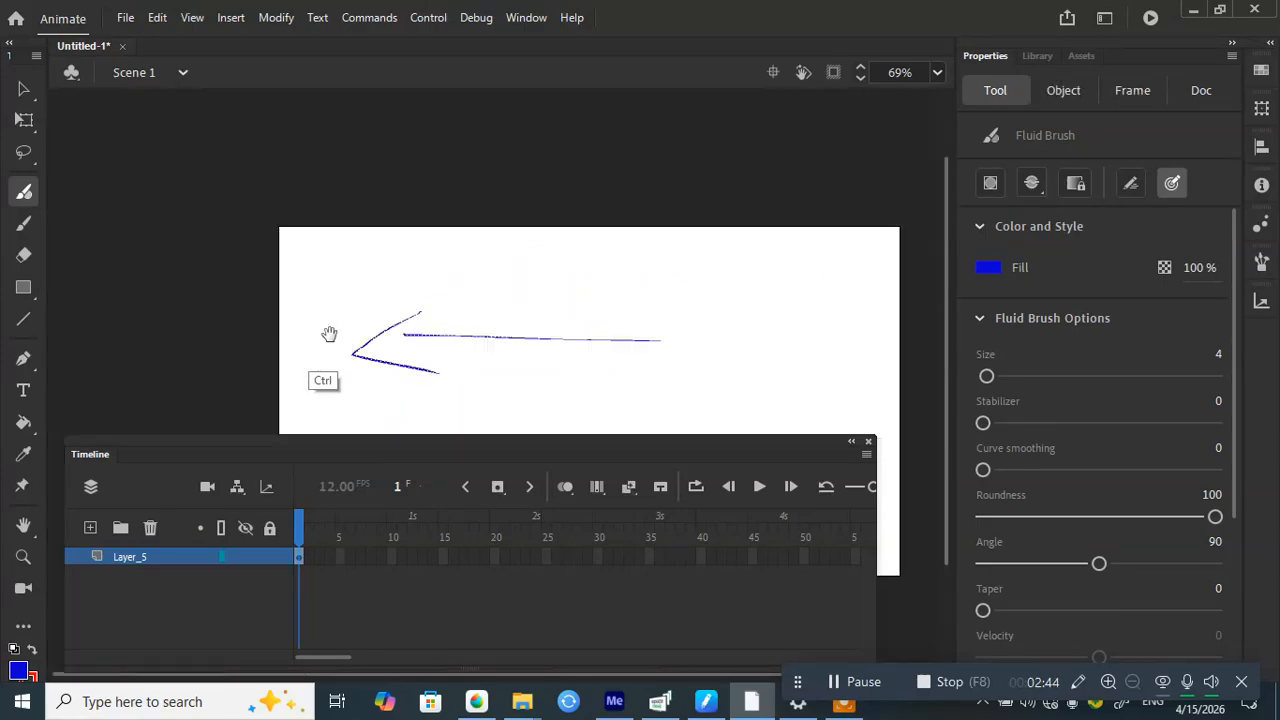
{"action": "mouse_move", "coordinate": [386, 428]}
{"action": "left_mouse_down"}
{"action": "mouse_move", "coordinate": [293, 340]}
{"action": "mouse_move", "coordinate": [240, 226]}
{"action": "mouse_move", "coordinate": [254, 268]}
{"action": "left_mouse_up"}
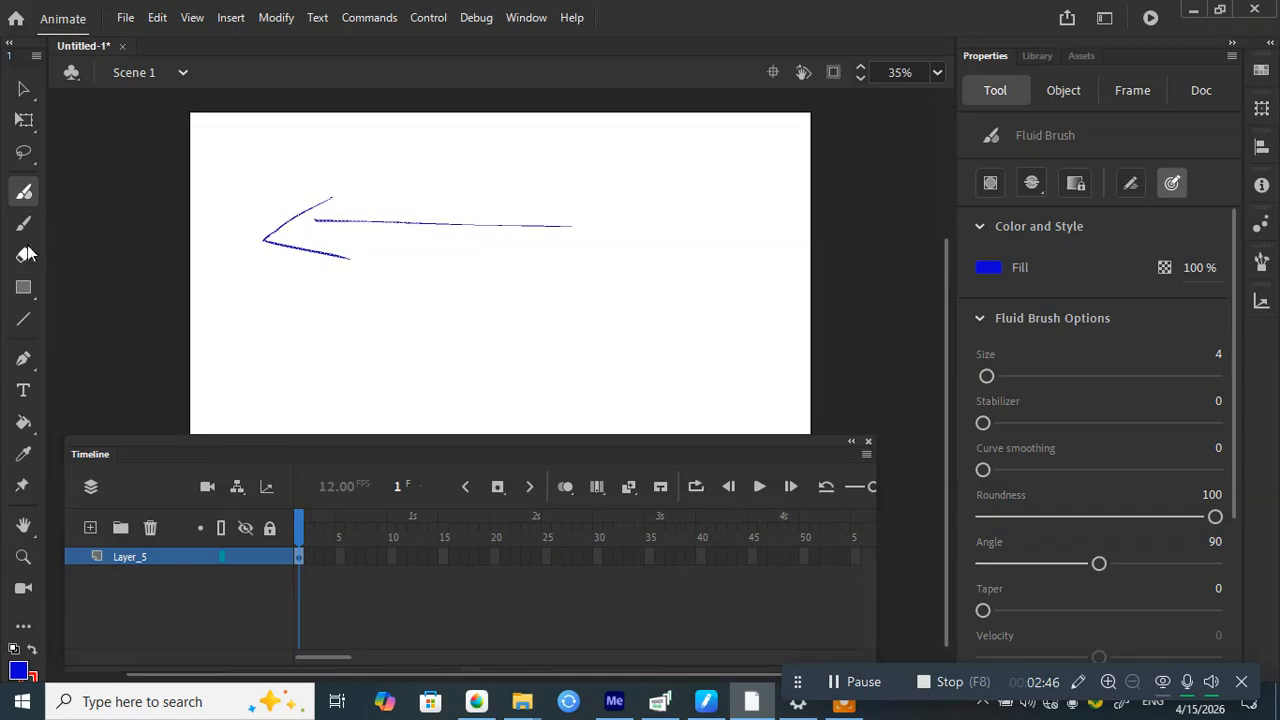
{"action": "left_click", "coordinate": [25, 229]}
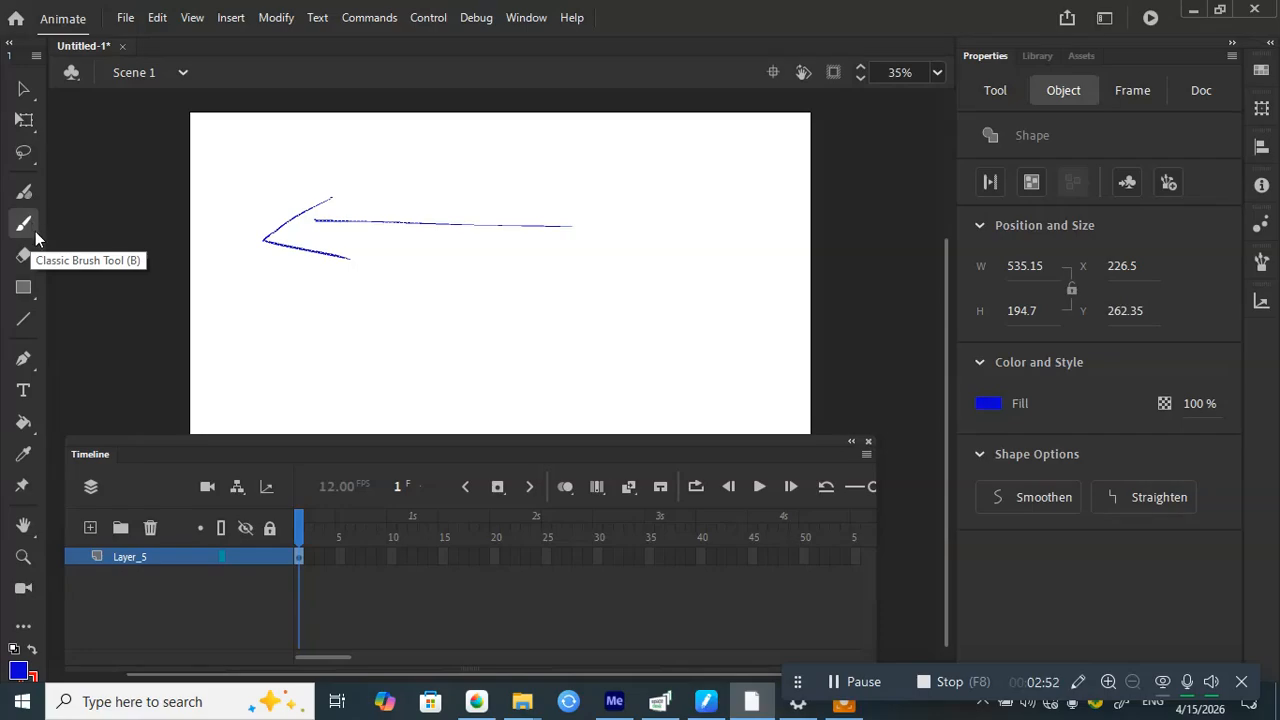
Step: Paint two blue test strokes below the arrow, undo them, and lower the Timeline's top edge
{"action": "left_click", "coordinate": [37, 230]}
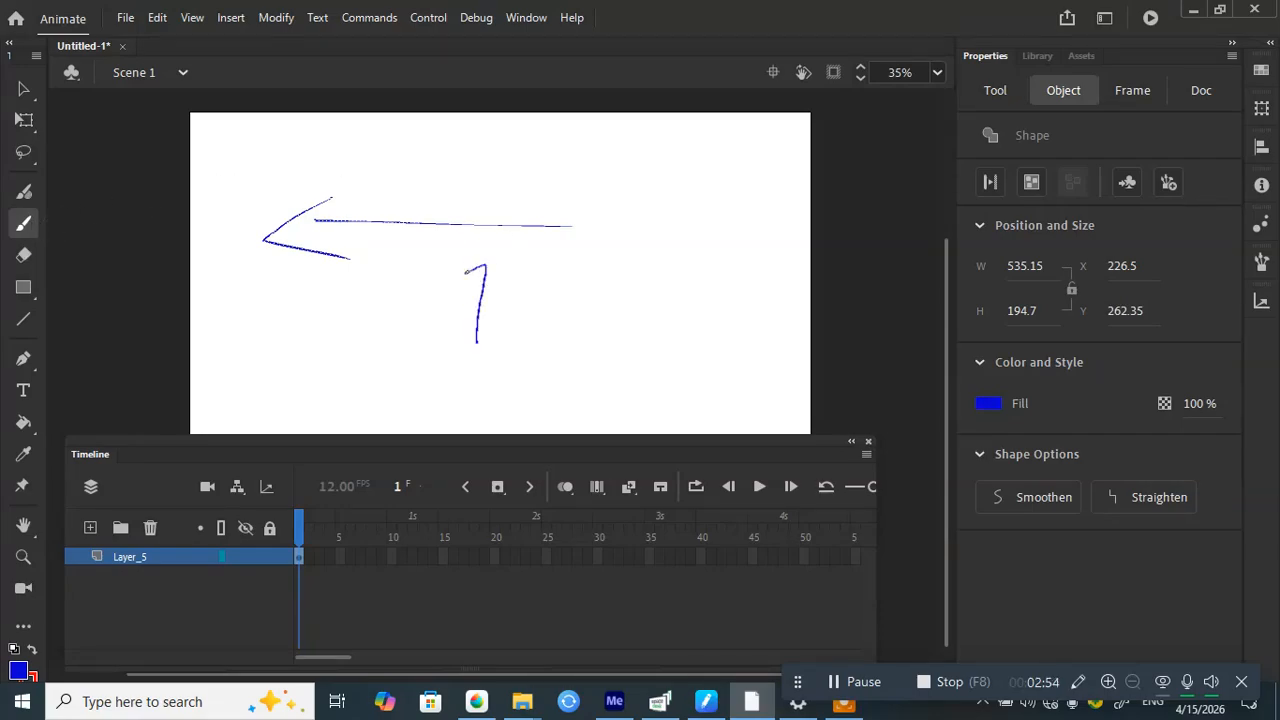
{"action": "mouse_move", "coordinate": [477, 342]}
{"action": "left_mouse_down"}
{"action": "mouse_move", "coordinate": [614, 318]}
{"action": "mouse_move", "coordinate": [677, 322]}
{"action": "left_mouse_up"}
{"action": "mouse_move", "coordinate": [572, 278]}
{"action": "left_mouse_down"}
{"action": "mouse_move", "coordinate": [768, 226]}
{"action": "mouse_move", "coordinate": [633, 236]}
{"action": "mouse_move", "coordinate": [419, 326]}
{"action": "left_mouse_up"}
{"action": "key", "text": "ctrl+z"}
{"action": "key", "text": "ctrl+z"}
{"action": "key", "text": "ctrl+z"}
{"action": "key", "text": "ctrl+z"}
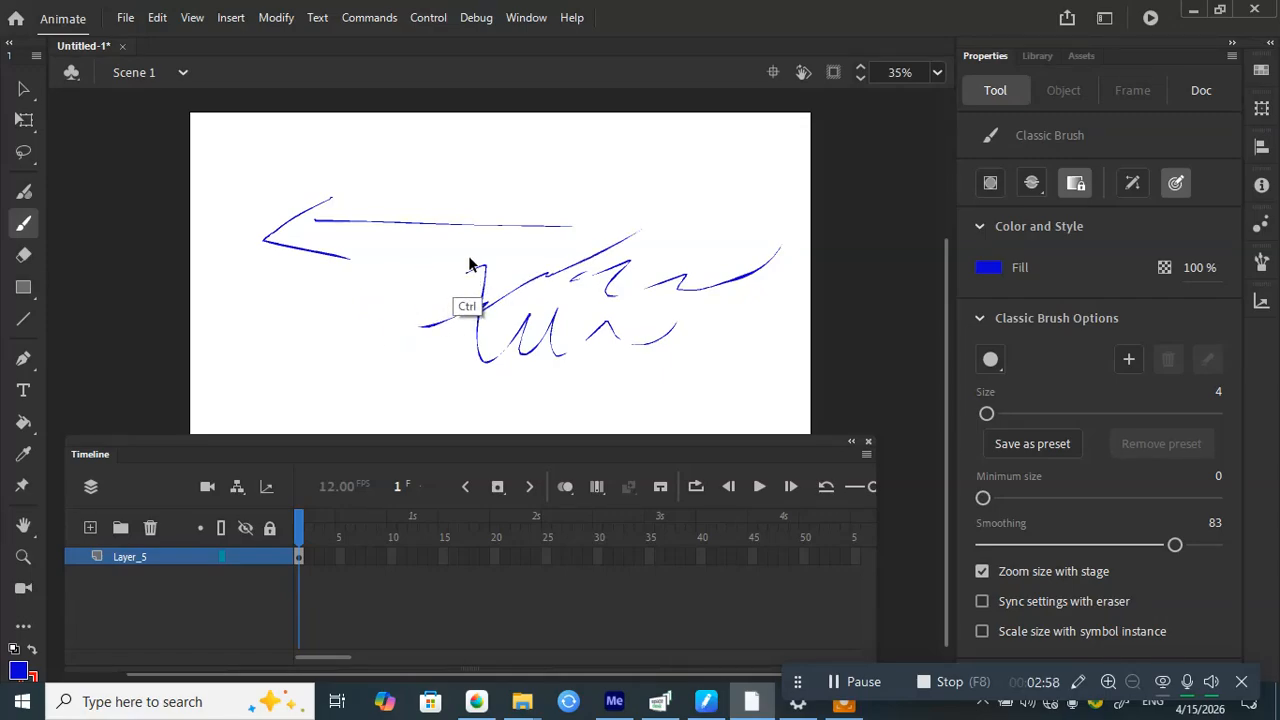
{"action": "key", "text": "ctrl+z"}
{"action": "key", "text": "ctrl+z"}
{"action": "key", "text": "ctrl+z"}
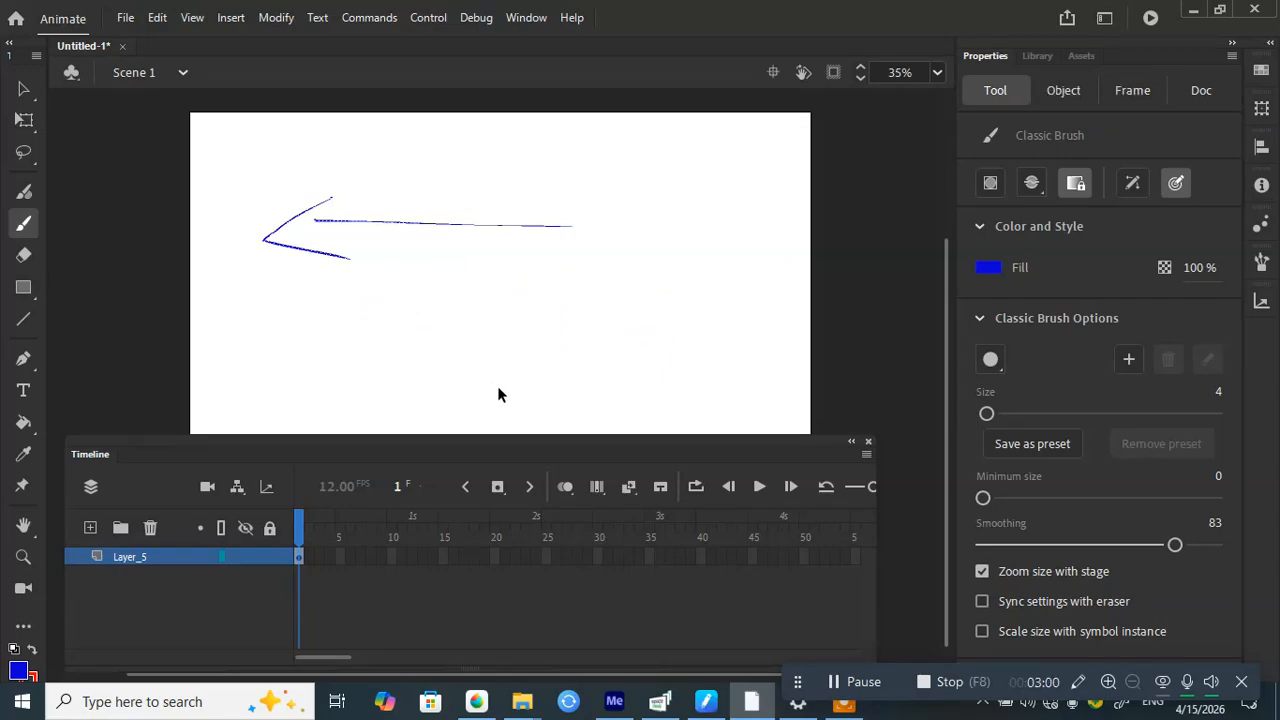
{"action": "left_click_drag", "start_coordinate": [497, 457], "coordinate": [506, 491]}
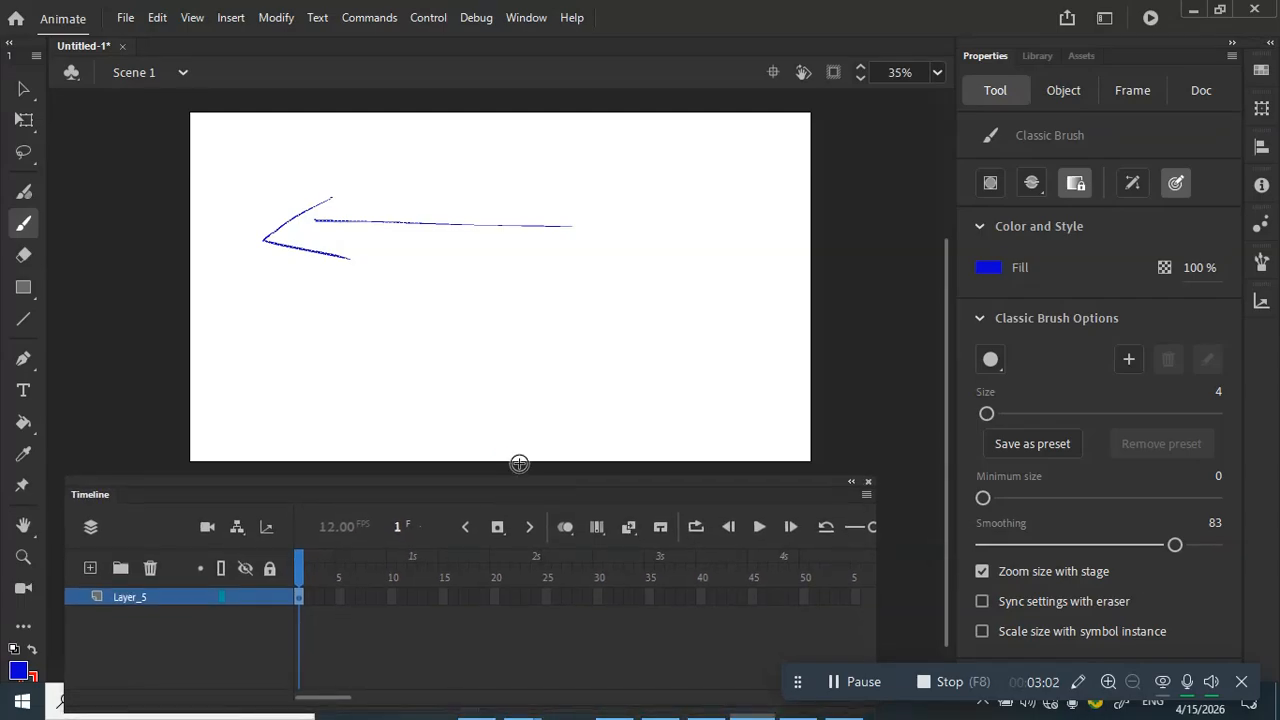
Step: Wipe the blue arrow's line off the stage with the Eraser tool
{"action": "left_click", "coordinate": [25, 258]}
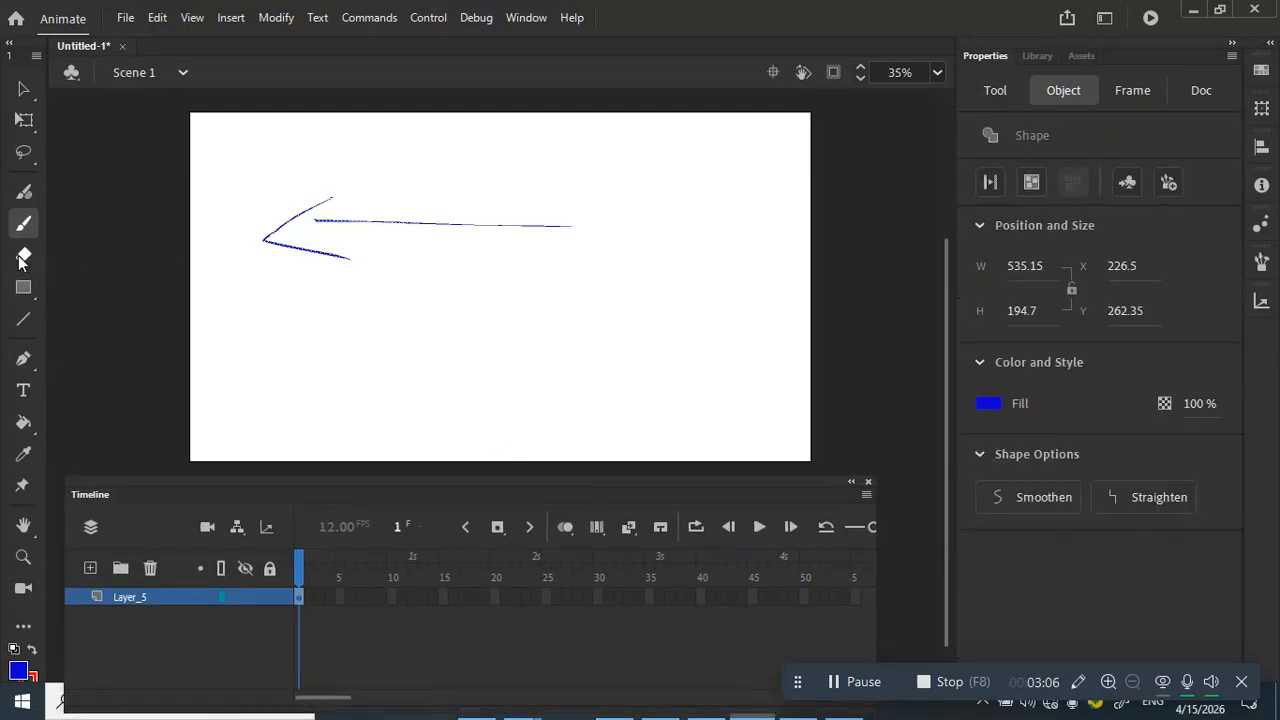
{"action": "left_click_drag", "start_coordinate": [510, 201], "coordinate": [568, 209]}
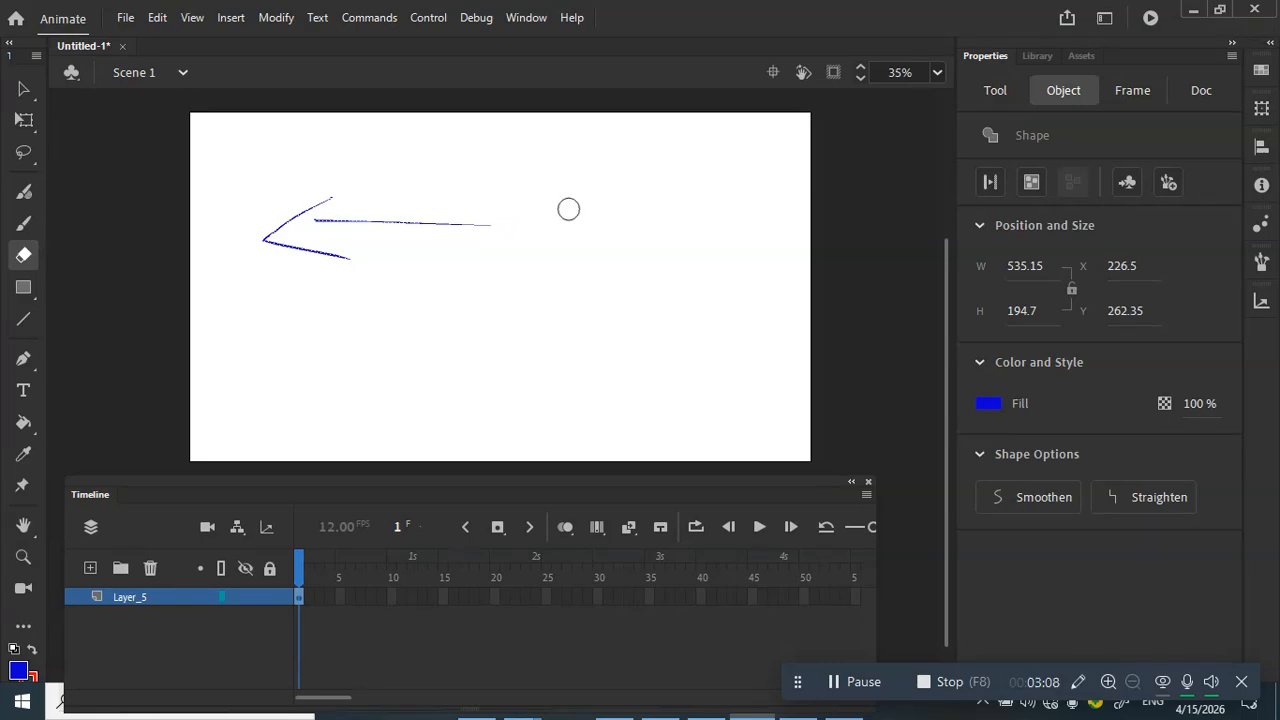
{"action": "left_click_drag", "start_coordinate": [568, 209], "coordinate": [531, 216]}
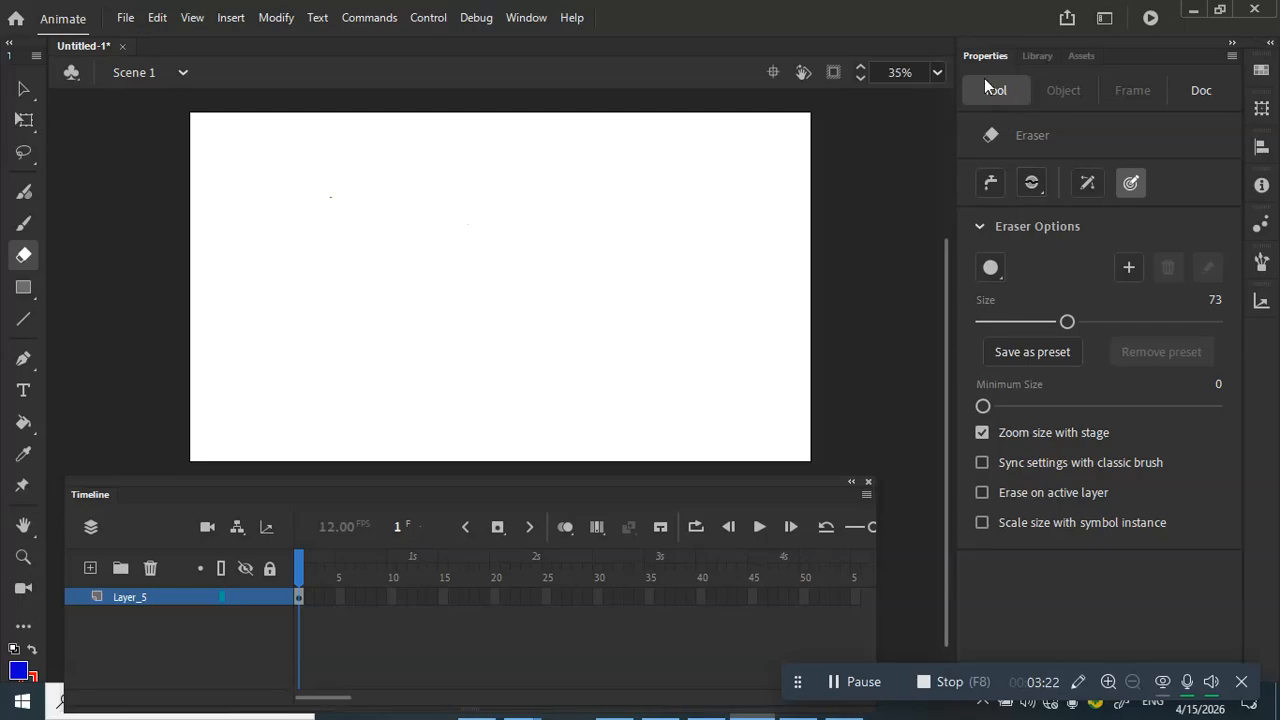
Step: Switch to the Classic Brush, try two blue strokes, and undo both so the stage stays blank
{"action": "key", "text": "b"}
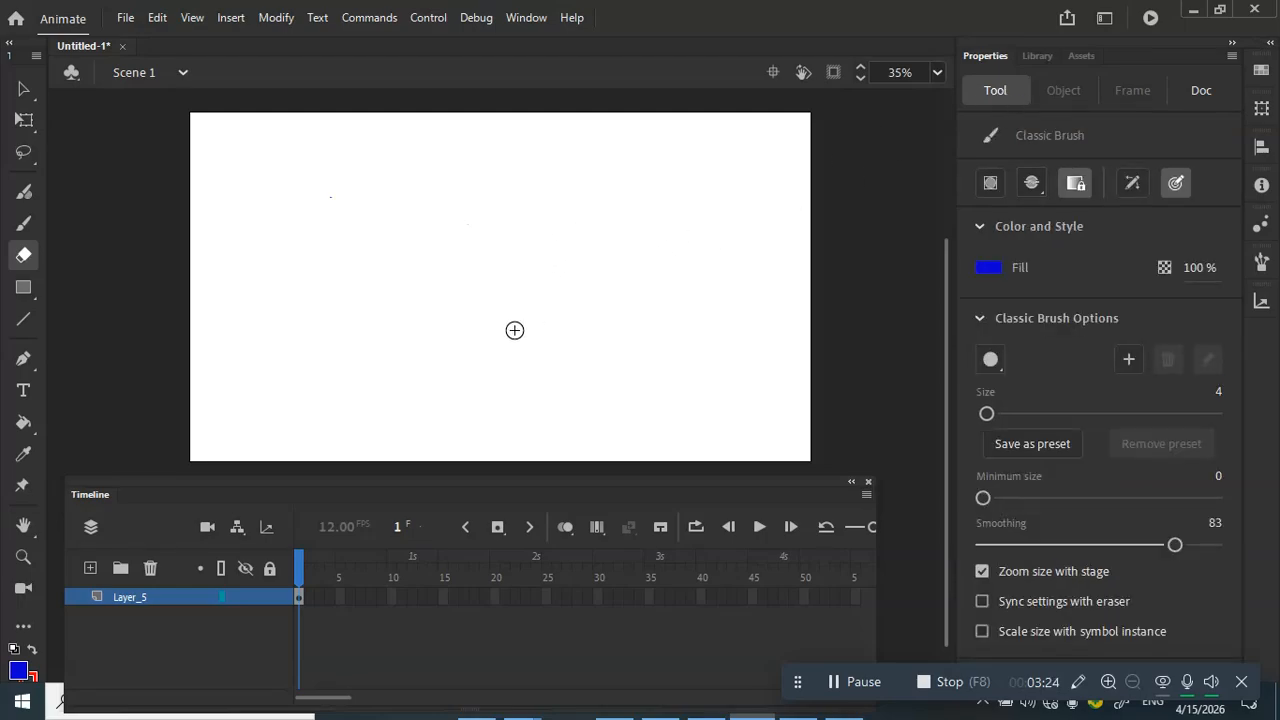
{"action": "left_click_drag", "start_coordinate": [514, 329], "coordinate": [728, 183]}
{"action": "key", "text": "ctrl+z"}
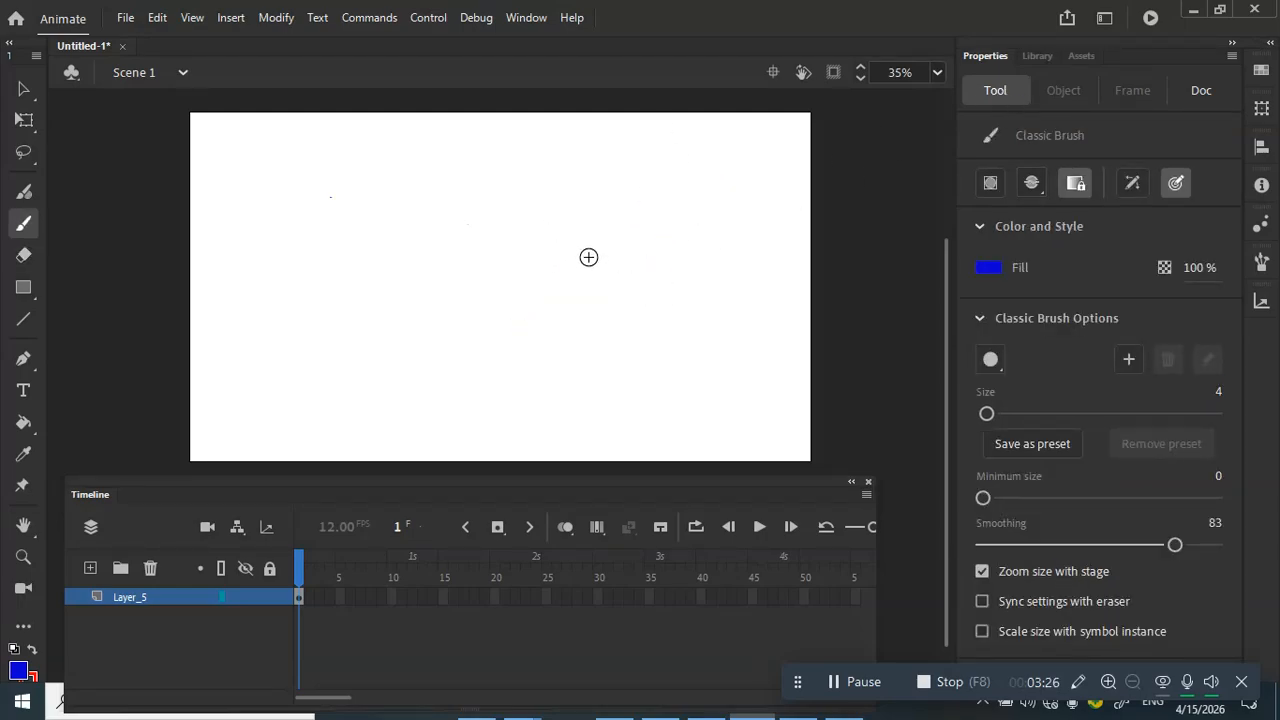
{"action": "mouse_move", "coordinate": [588, 257]}
{"action": "left_mouse_down"}
{"action": "mouse_move", "coordinate": [641, 249]}
{"action": "mouse_move", "coordinate": [760, 167]}
{"action": "mouse_move", "coordinate": [749, 153]}
{"action": "mouse_move", "coordinate": [769, 209]}
{"action": "left_mouse_up"}
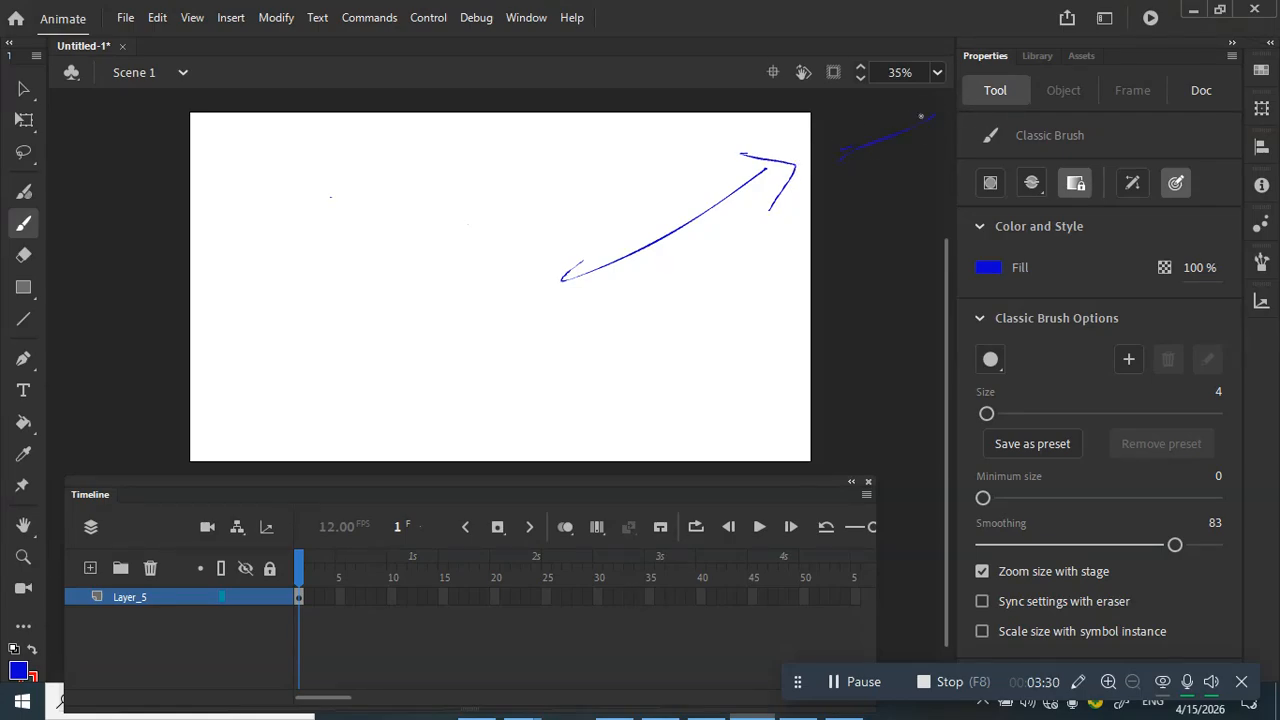
{"action": "key", "text": "ctrl+z"}
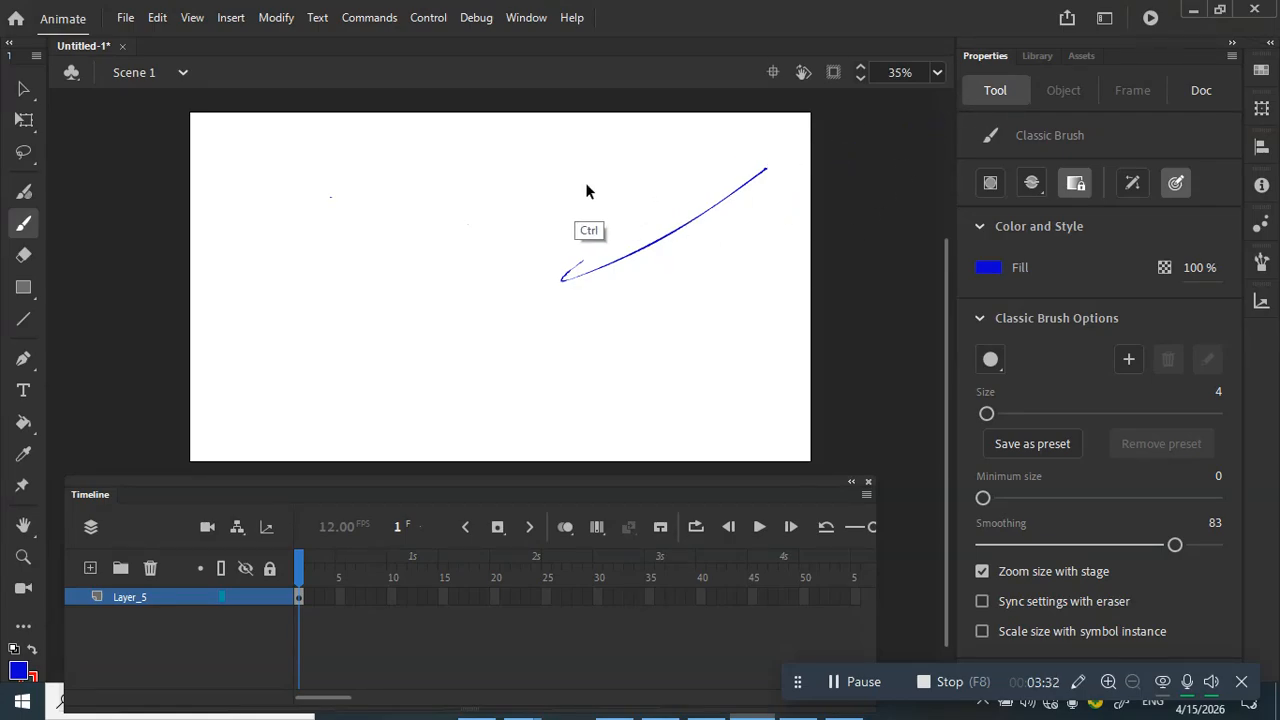
{"action": "key", "text": "ctrl+z"}
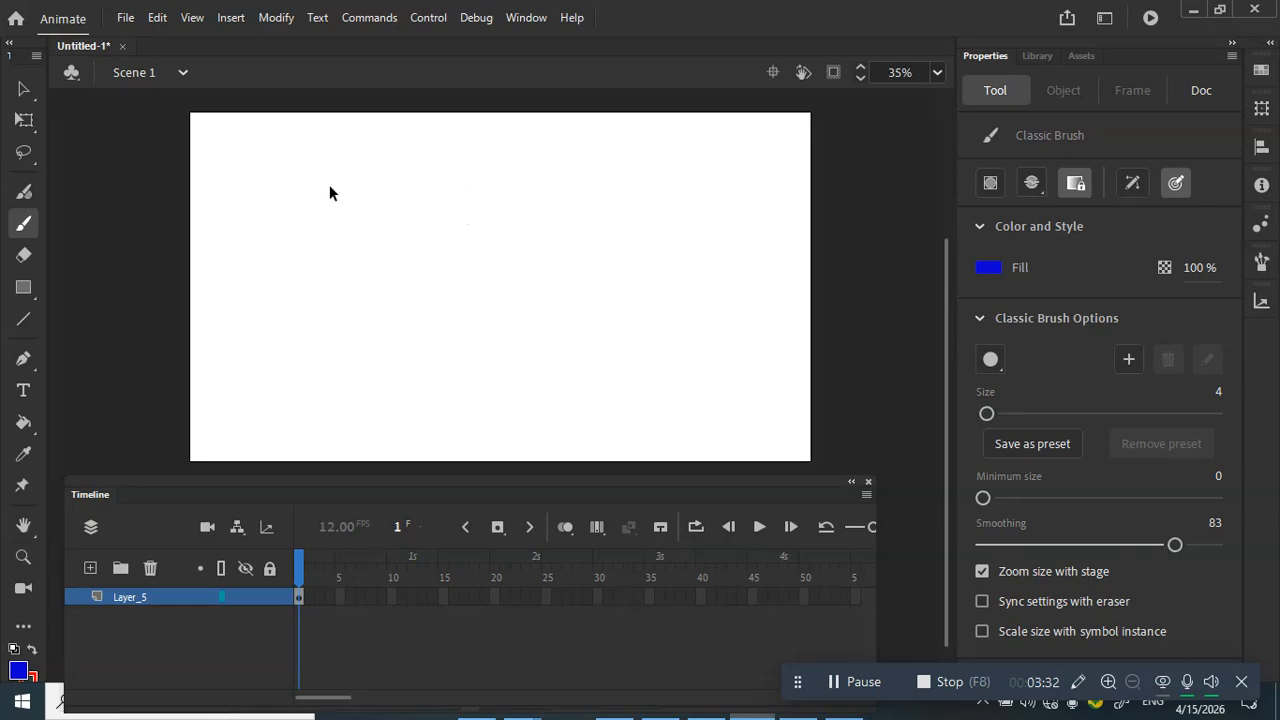
Step: Set the brush fill colour to white after briefly choosing black
{"action": "left_click", "coordinate": [986, 269]}
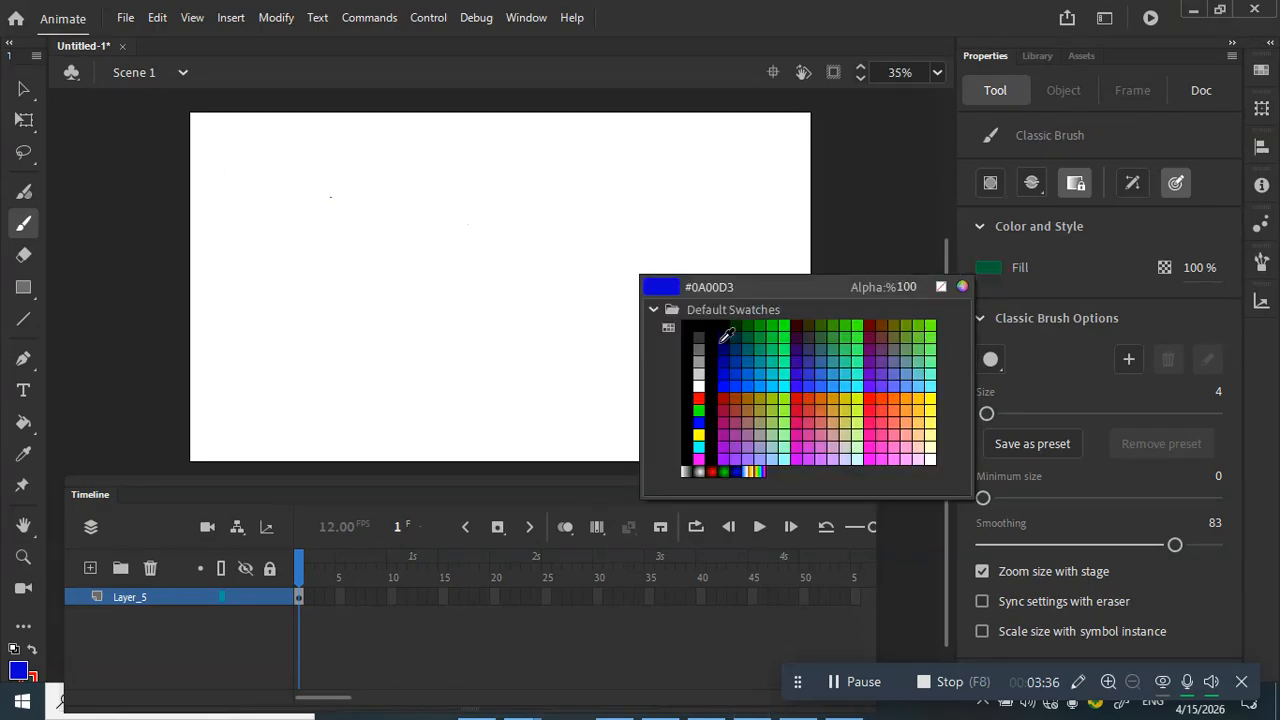
{"action": "left_click", "coordinate": [688, 334]}
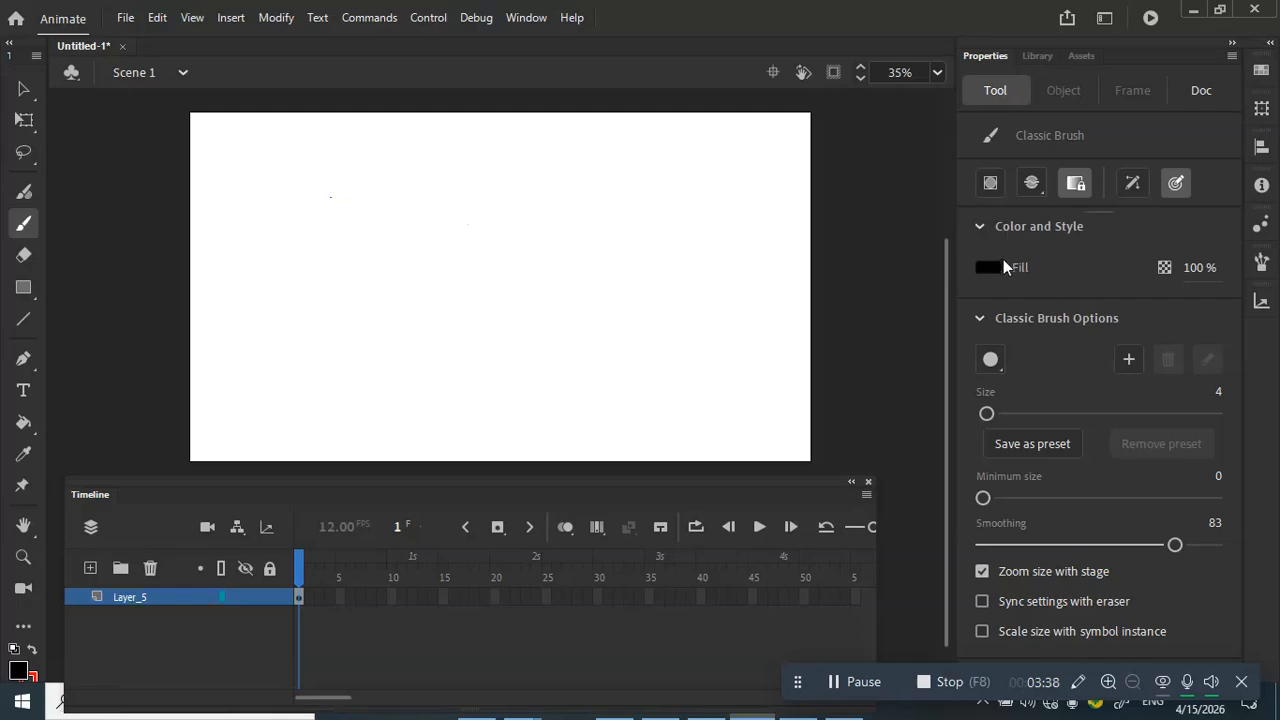
{"action": "left_click", "coordinate": [1003, 262]}
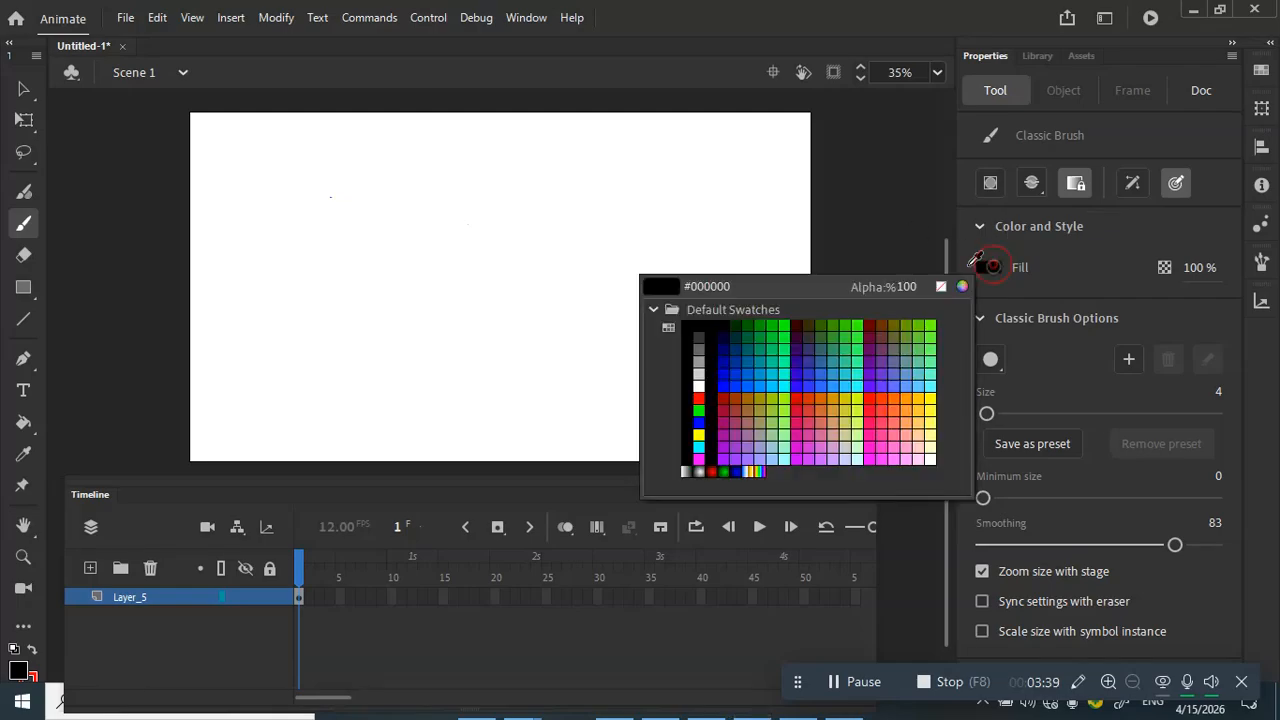
{"action": "left_click", "coordinate": [699, 383]}
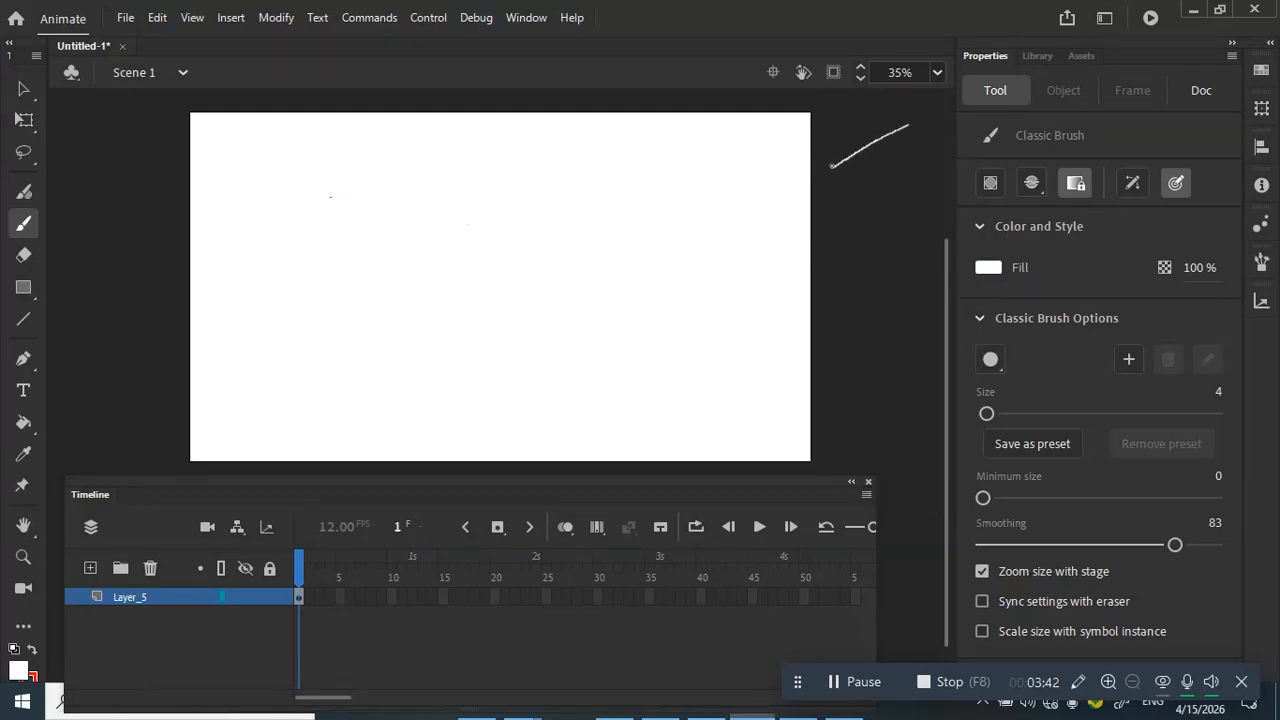
Step: Draw two white arrows on the pasteboard beside the stage and set brush size to 13
{"action": "left_click_drag", "start_coordinate": [908, 125], "coordinate": [920, 145]}
{"action": "mouse_move", "coordinate": [184, 269]}
{"action": "left_mouse_down"}
{"action": "mouse_move", "coordinate": [89, 229]}
{"action": "mouse_move", "coordinate": [118, 230]}
{"action": "left_mouse_up"}
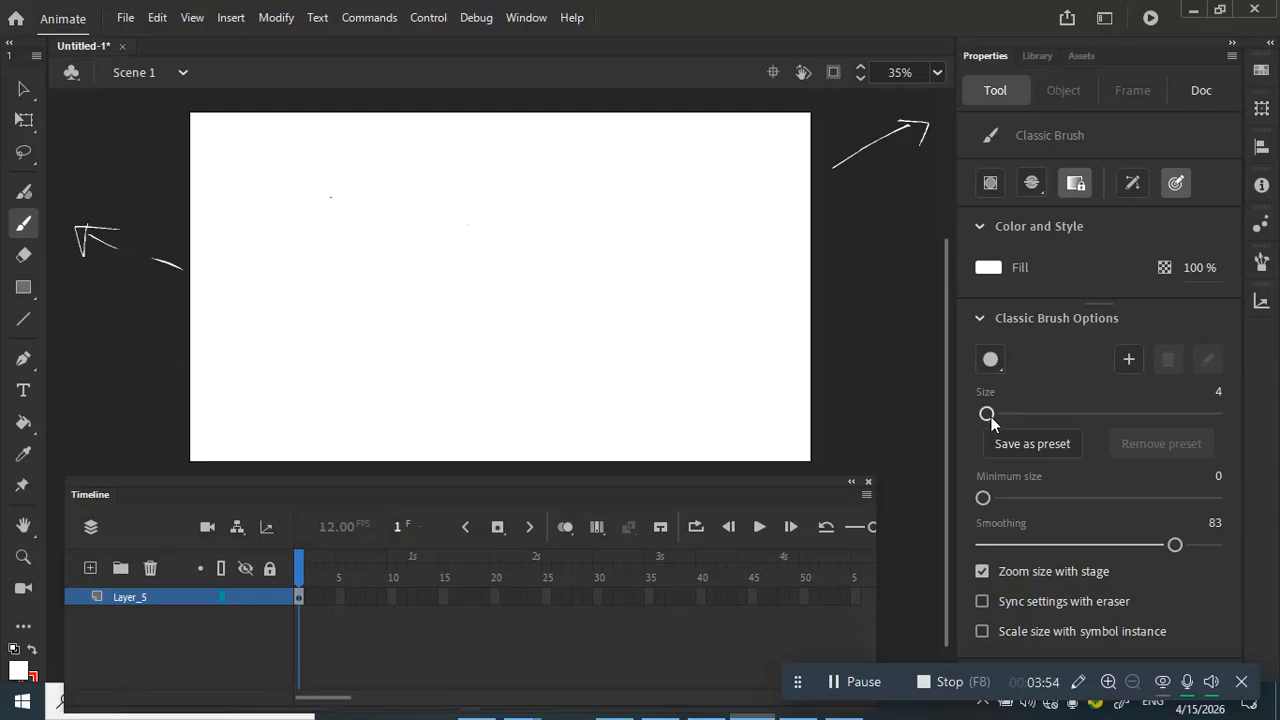
{"action": "mouse_move", "coordinate": [998, 414]}
{"action": "left_mouse_down"}
{"action": "mouse_move", "coordinate": [1064, 414]}
{"action": "mouse_move", "coordinate": [983, 414]}
{"action": "mouse_move", "coordinate": [1165, 414]}
{"action": "mouse_move", "coordinate": [997, 414]}
{"action": "left_mouse_up"}
Step: Switch the brush to black, paint a thin zigzag, then a thicker diagonal stroke
{"action": "left_click", "coordinate": [993, 269]}
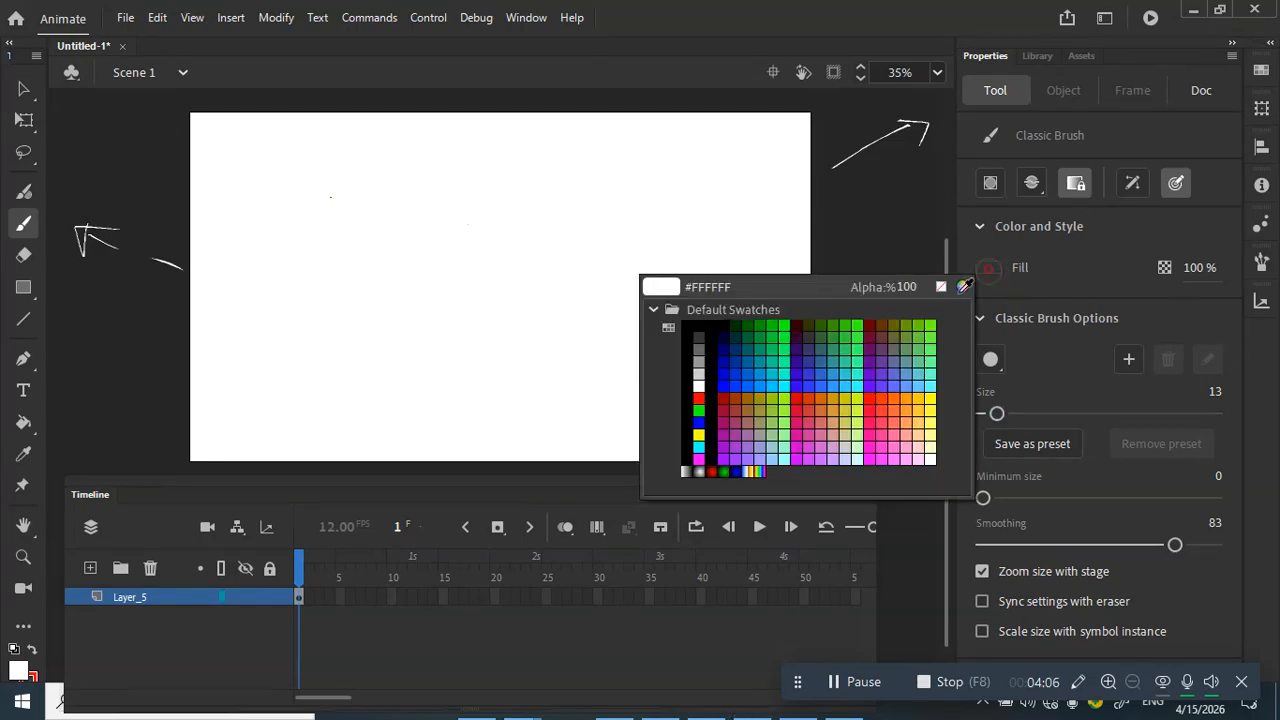
{"action": "left_click", "coordinate": [684, 328]}
{"action": "mouse_move", "coordinate": [512, 246]}
{"action": "left_mouse_down"}
{"action": "mouse_move", "coordinate": [548, 270]}
{"action": "mouse_move", "coordinate": [545, 355]}
{"action": "left_mouse_up"}
{"action": "left_click_drag", "start_coordinate": [997, 413], "coordinate": [1041, 413]}
{"action": "left_click_drag", "start_coordinate": [686, 256], "coordinate": [623, 383]}
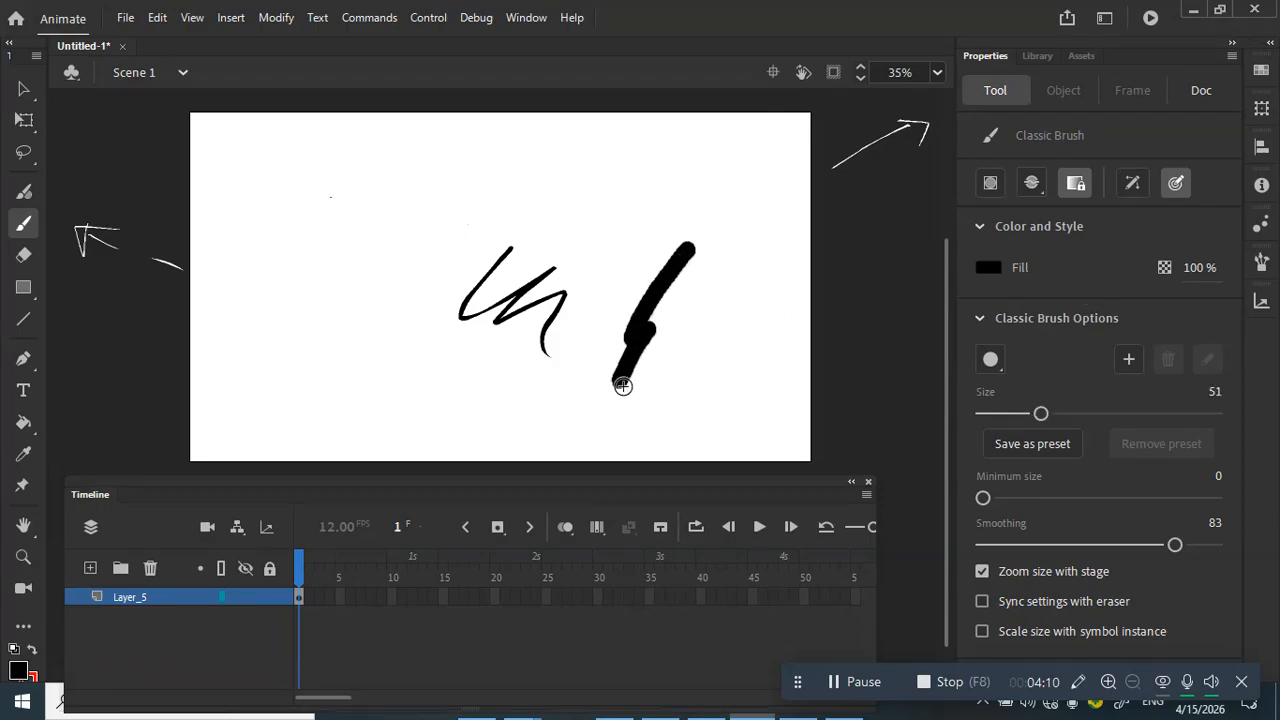
Step: Paint two larger black strokes with an ever-thicker brush, then undo and redo them
{"action": "left_click_drag", "start_coordinate": [1041, 413], "coordinate": [1107, 413]}
{"action": "left_click_drag", "start_coordinate": [437, 216], "coordinate": [412, 420]}
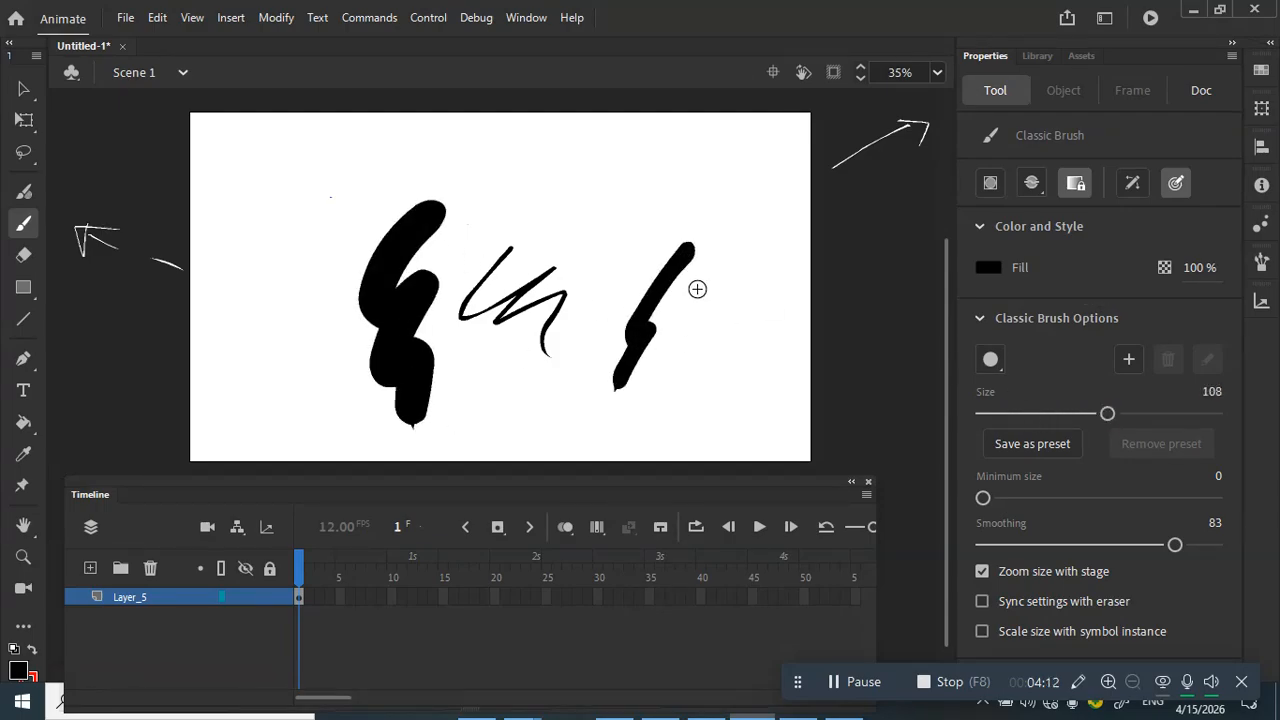
{"action": "left_click_drag", "start_coordinate": [1107, 413], "coordinate": [1177, 414]}
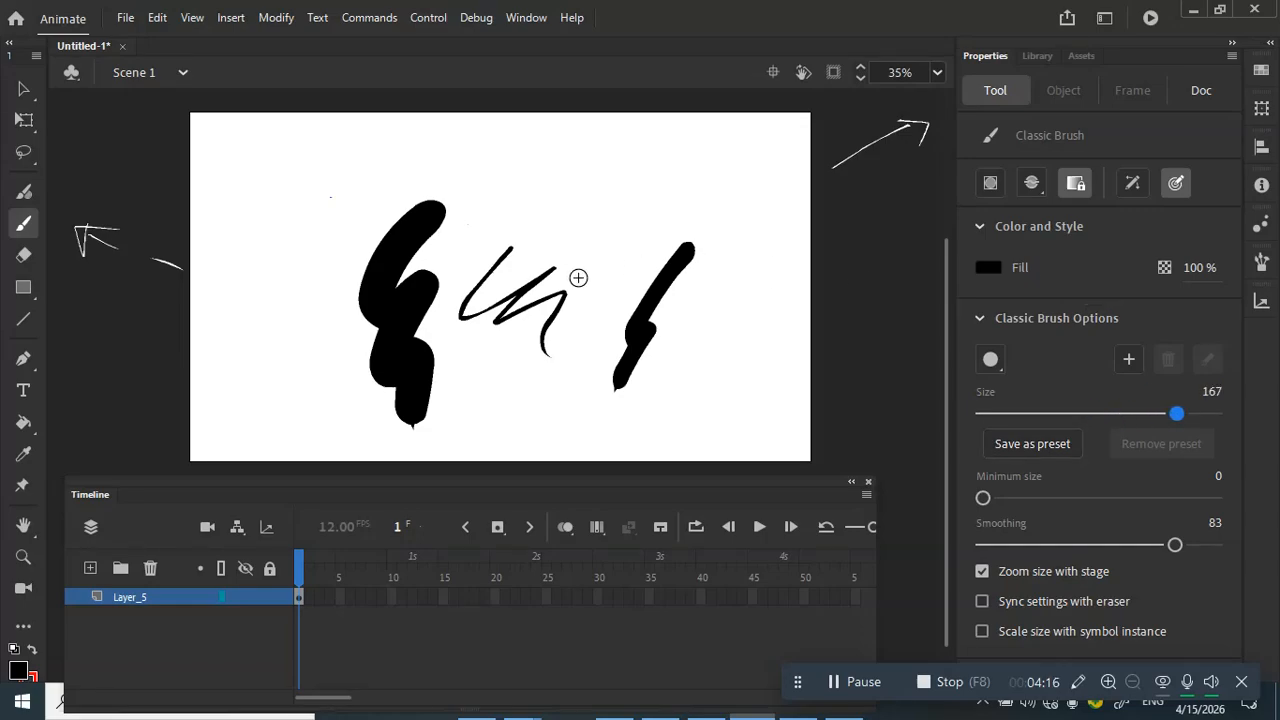
{"action": "left_click_drag", "start_coordinate": [527, 311], "coordinate": [550, 440]}
{"action": "key", "text": "ctrl+z"}
{"action": "key", "text": "ctrl+z"}
{"action": "key", "text": "ctrl+z"}
{"action": "key", "text": "ctrl+z"}
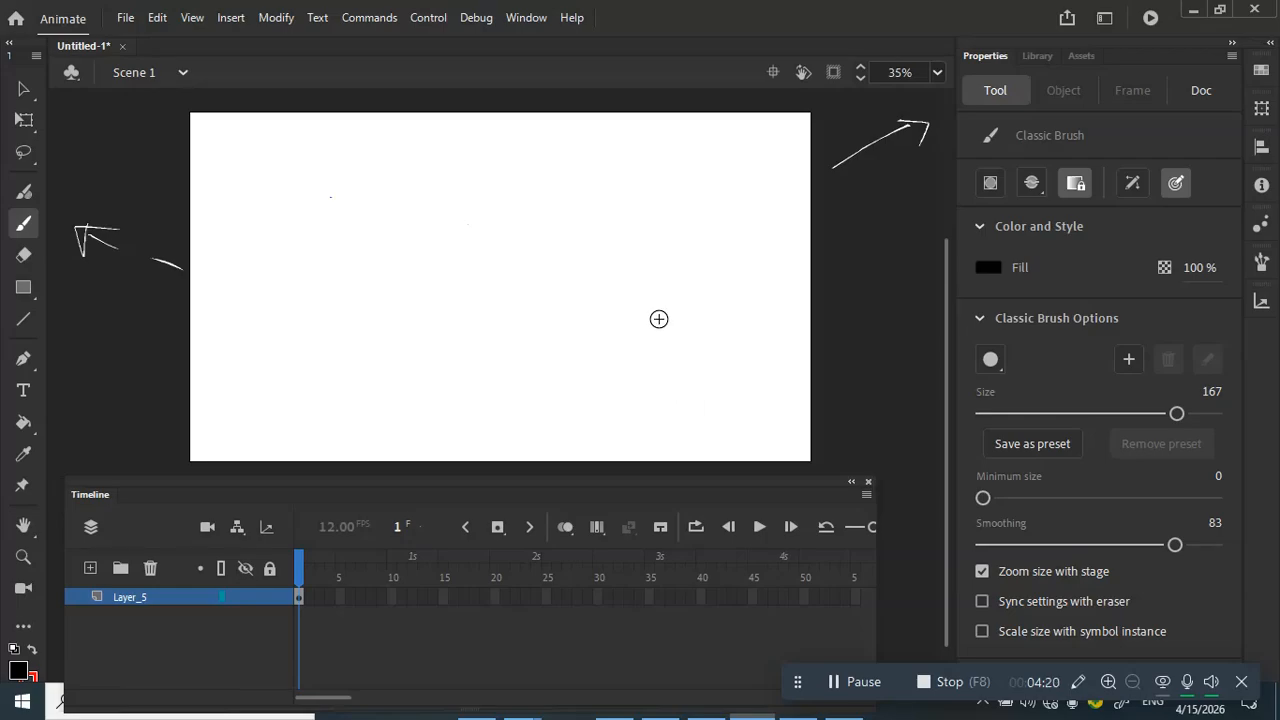
{"action": "key", "text": "ctrl+y"}
{"action": "key", "text": "ctrl+y"}
{"action": "key", "text": "ctrl+y"}
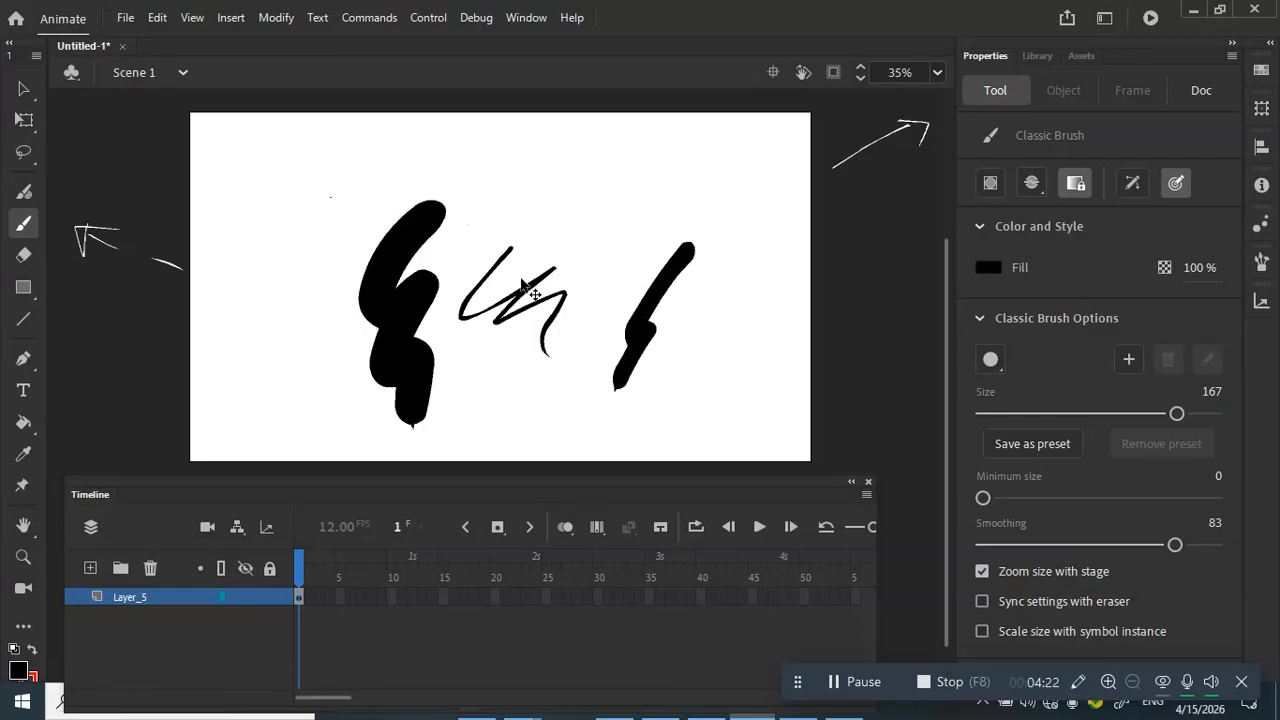
{"action": "left_click", "coordinate": [24, 256]}
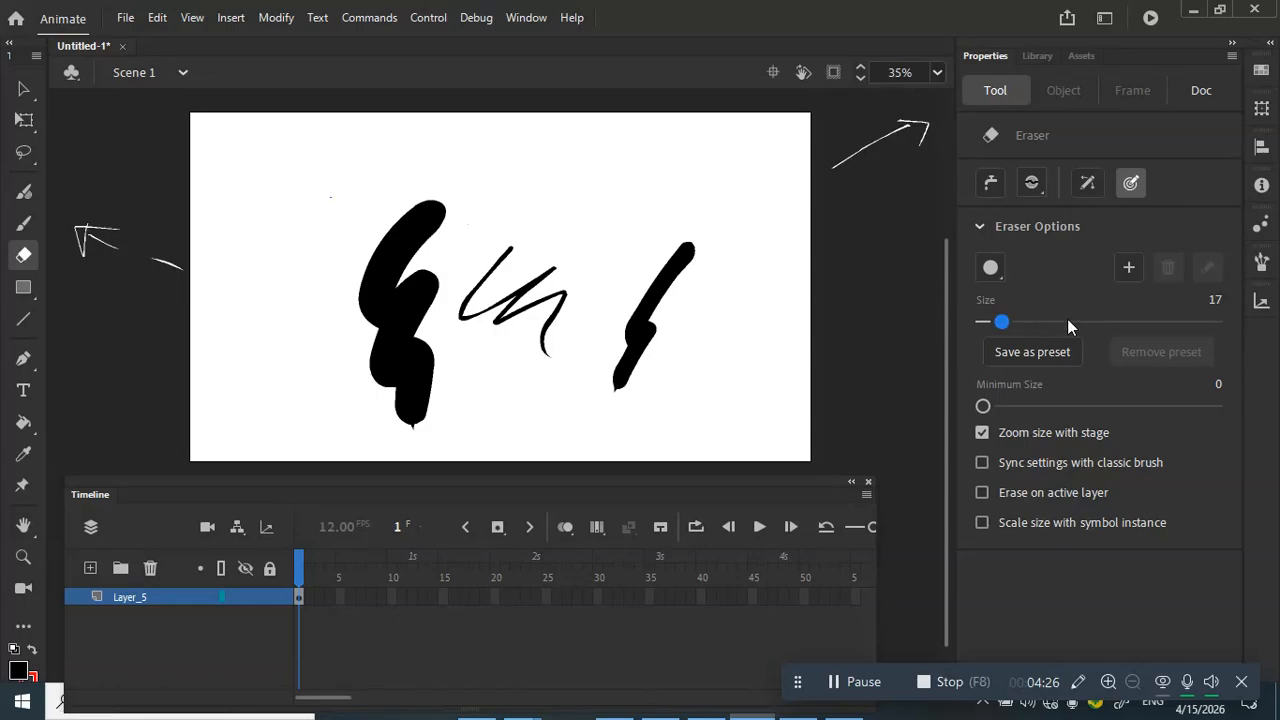
Step: Erase the black strokes with a very large eraser, finishing the rest at size 74
{"action": "mouse_move", "coordinate": [1067, 319]}
{"action": "left_mouse_down"}
{"action": "mouse_move", "coordinate": [983, 321]}
{"action": "mouse_move", "coordinate": [1214, 321]}
{"action": "left_mouse_up"}
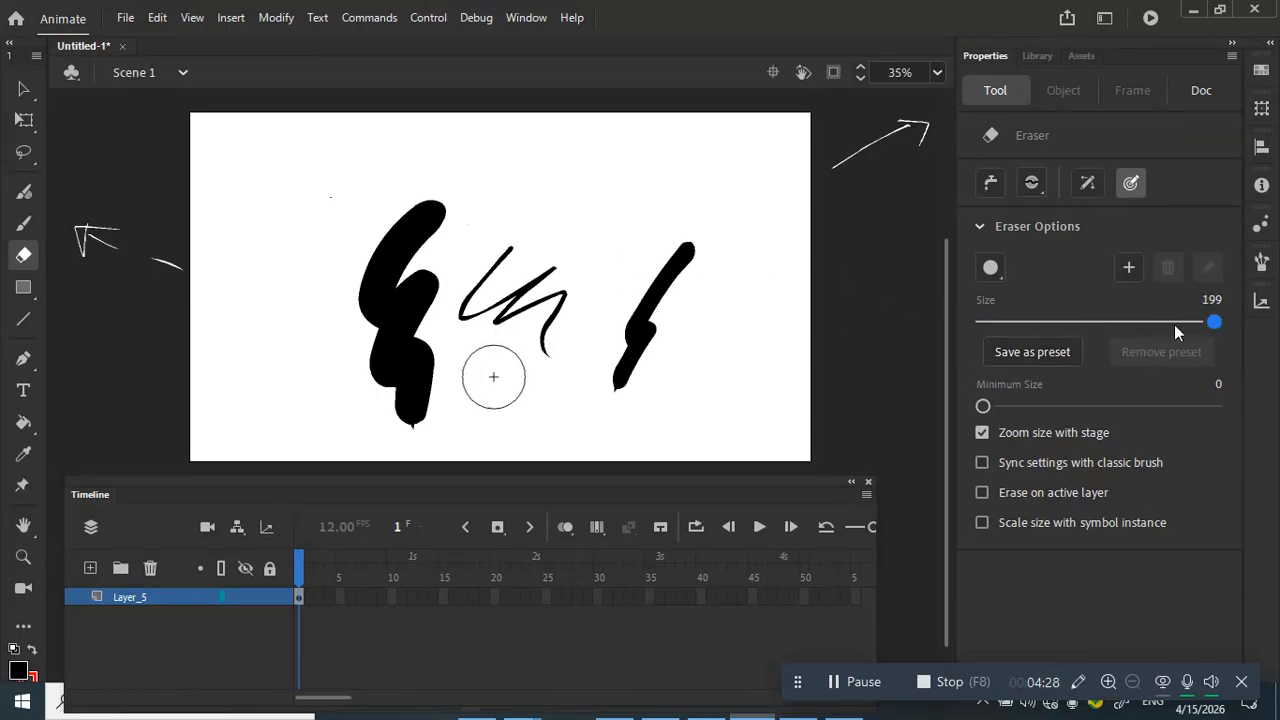
{"action": "mouse_move", "coordinate": [339, 205]}
{"action": "left_mouse_down"}
{"action": "mouse_move", "coordinate": [390, 250]}
{"action": "mouse_move", "coordinate": [375, 275]}
{"action": "mouse_move", "coordinate": [435, 305]}
{"action": "left_mouse_up"}
{"action": "left_click_drag", "start_coordinate": [1207, 321], "coordinate": [1068, 321]}
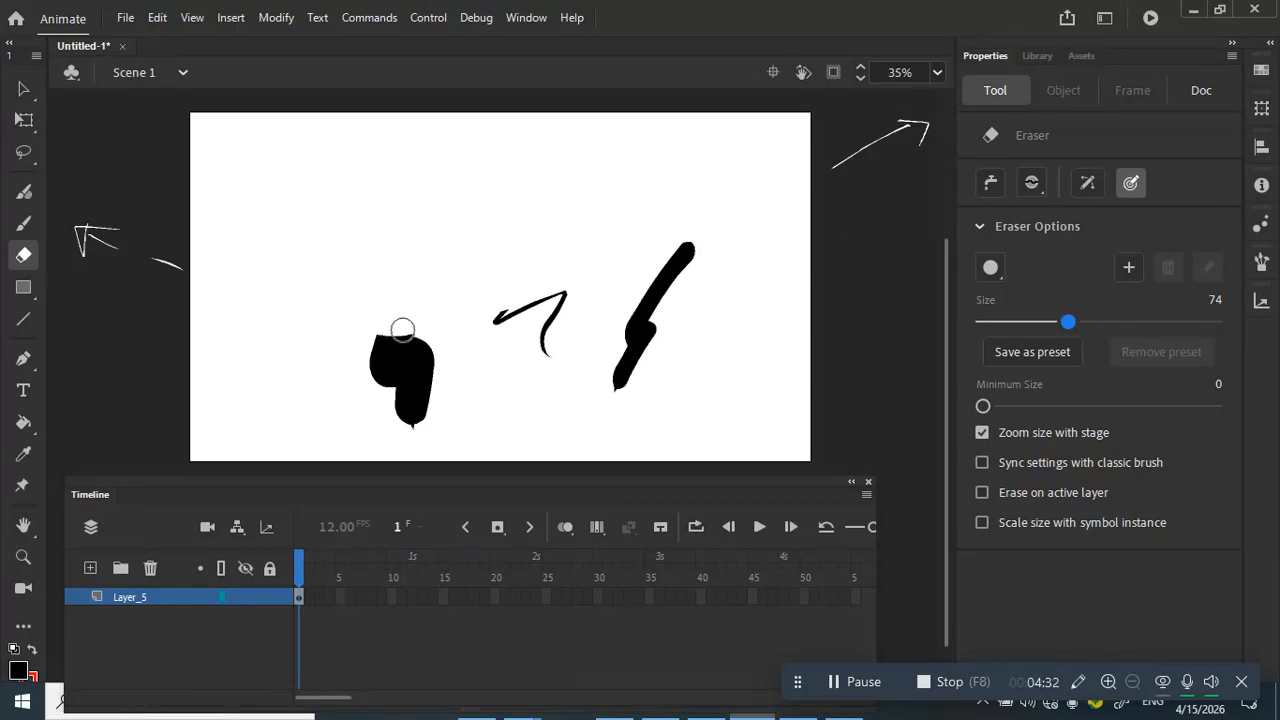
{"action": "mouse_move", "coordinate": [409, 334]}
{"action": "left_mouse_down"}
{"action": "mouse_move", "coordinate": [418, 416]}
{"action": "mouse_move", "coordinate": [420, 350]}
{"action": "mouse_move", "coordinate": [548, 346]}
{"action": "mouse_move", "coordinate": [664, 296]}
{"action": "mouse_move", "coordinate": [630, 362]}
{"action": "left_mouse_up"}
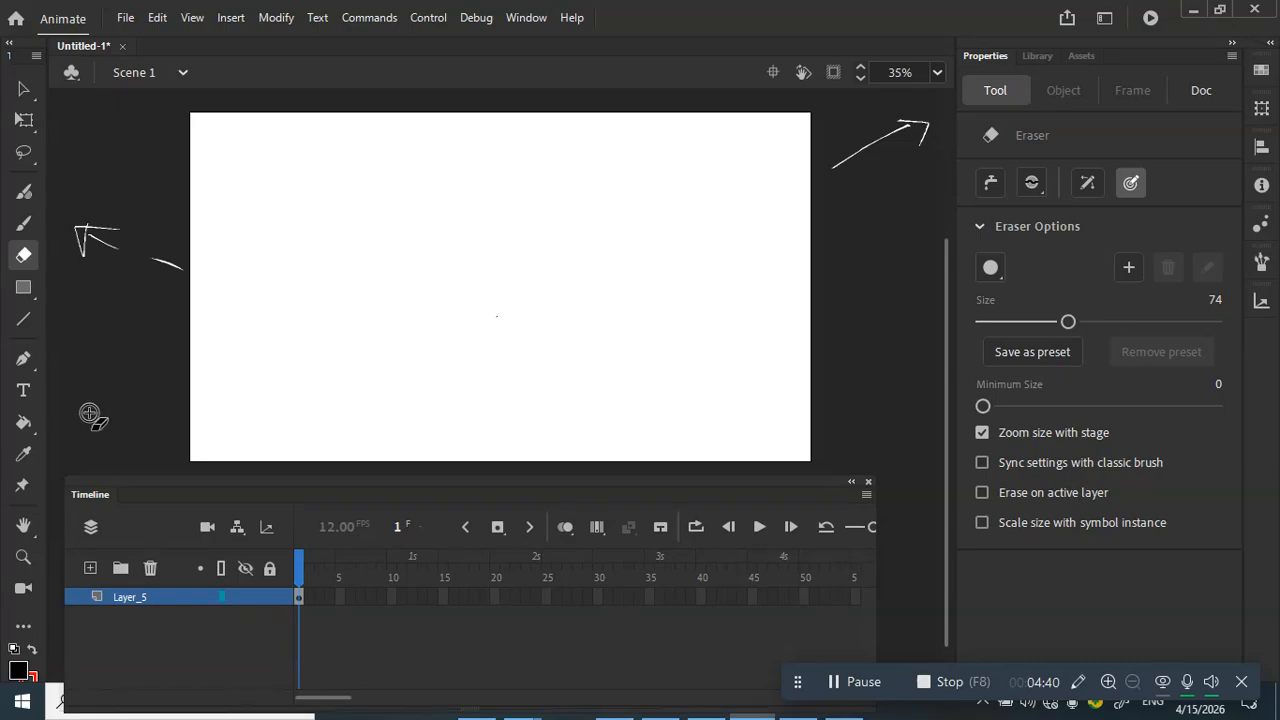
Step: With the Paint Bucket chosen, set the fill to red, then white, and return to the Classic Brush
{"action": "left_click", "coordinate": [25, 428]}
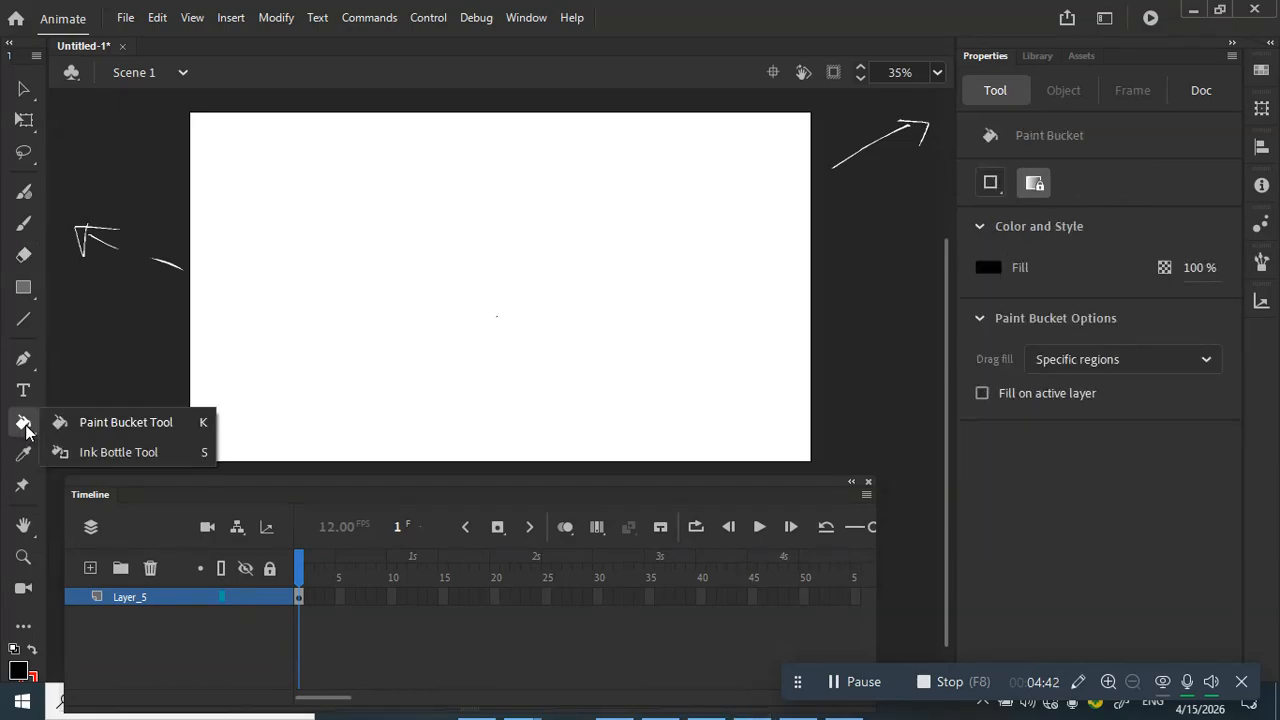
{"action": "left_click", "coordinate": [30, 436]}
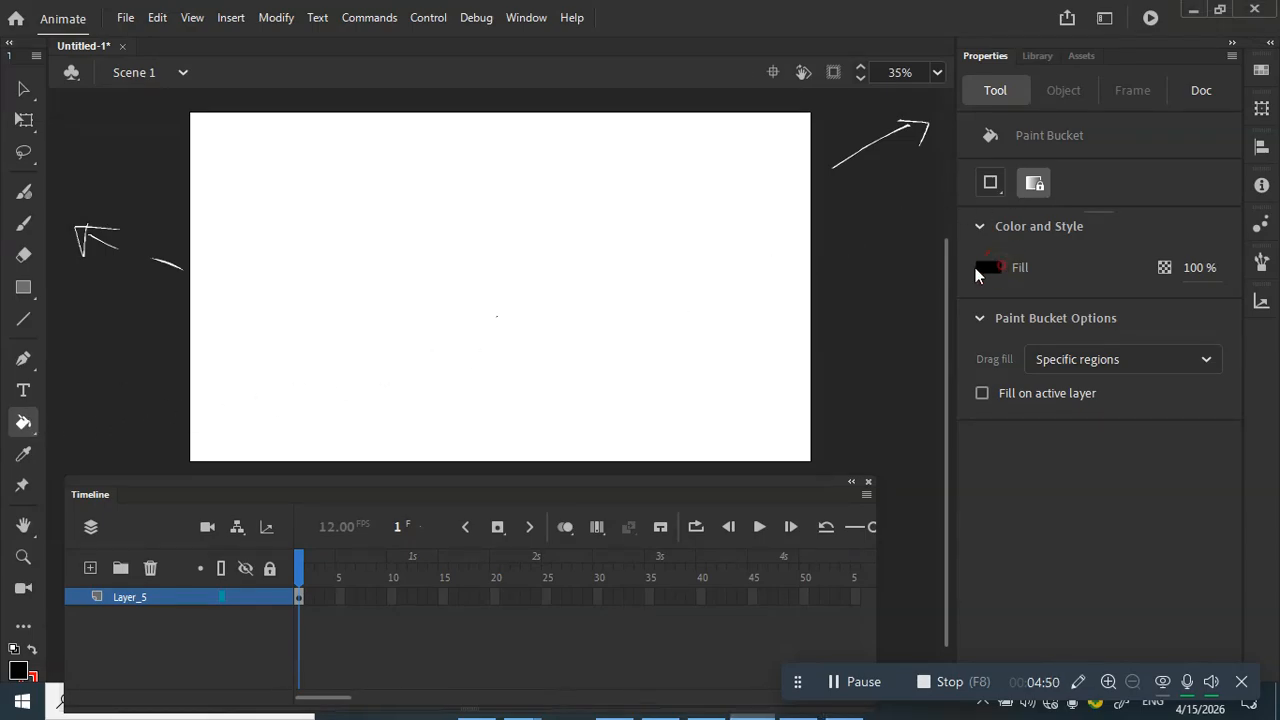
{"action": "left_click", "coordinate": [988, 267]}
{"action": "left_click", "coordinate": [698, 398]}
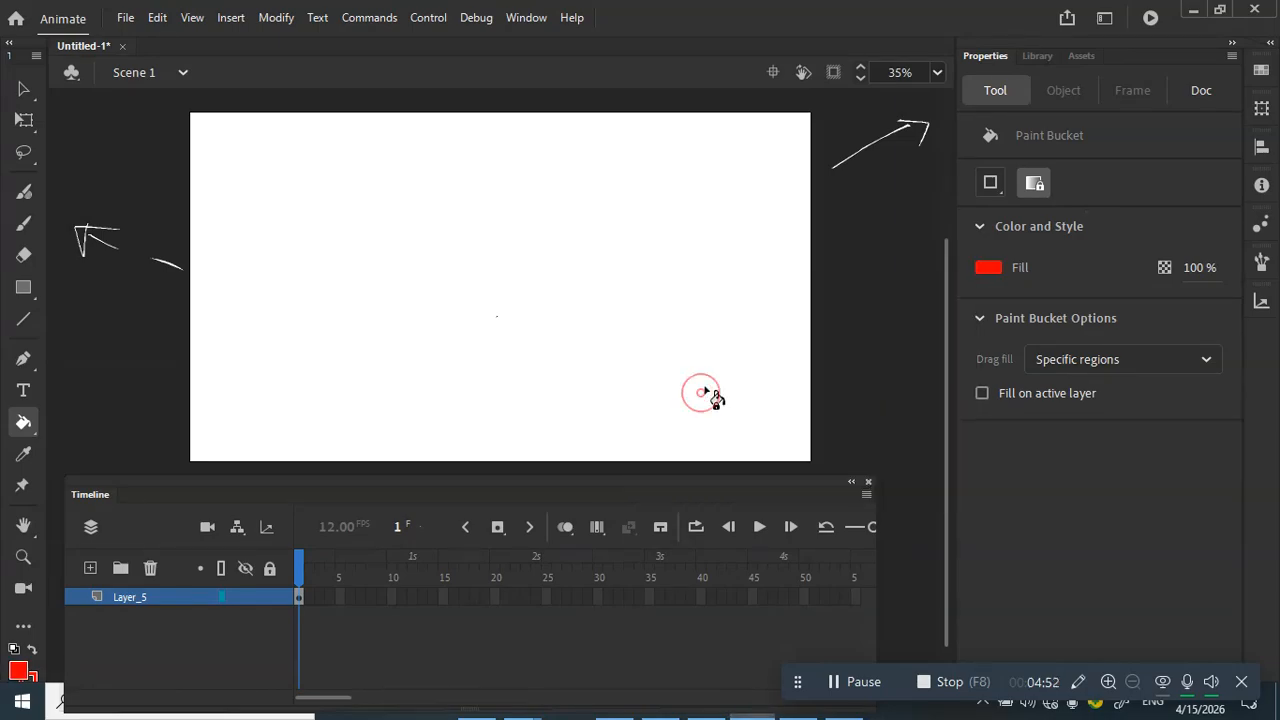
{"action": "left_click", "coordinate": [996, 269]}
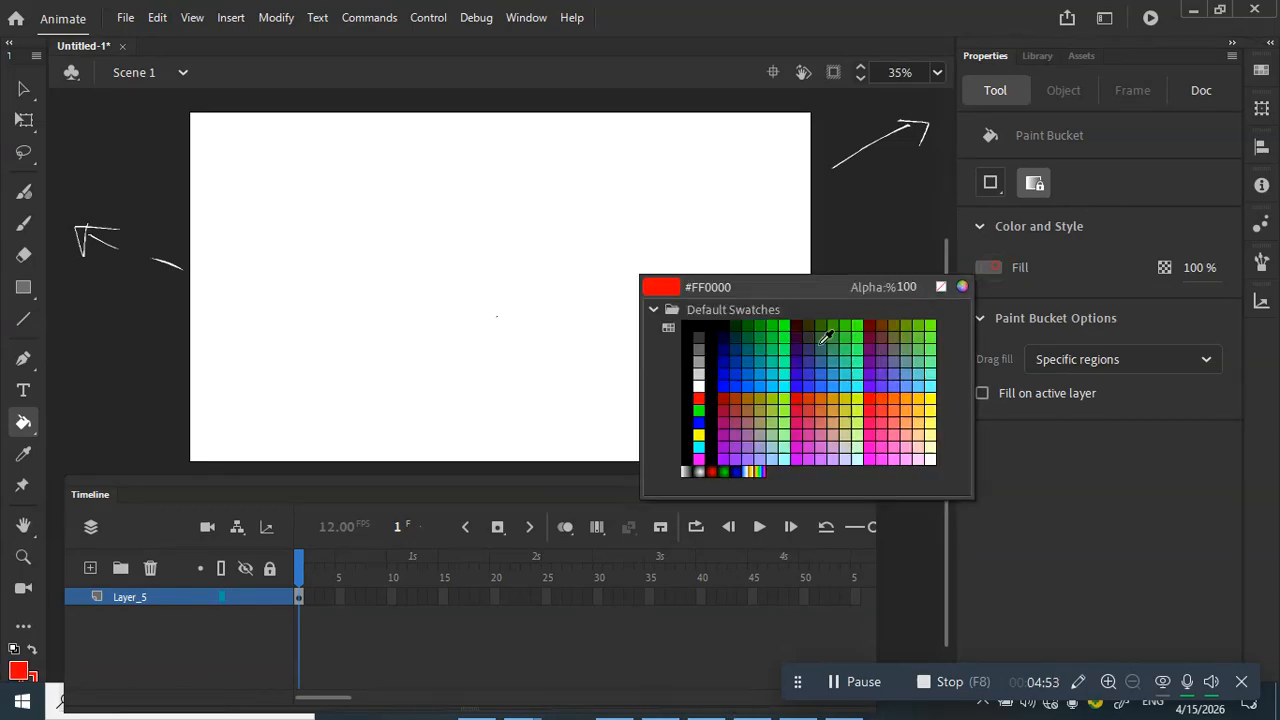
{"action": "left_click", "coordinate": [698, 387]}
{"action": "left_click", "coordinate": [24, 223]}
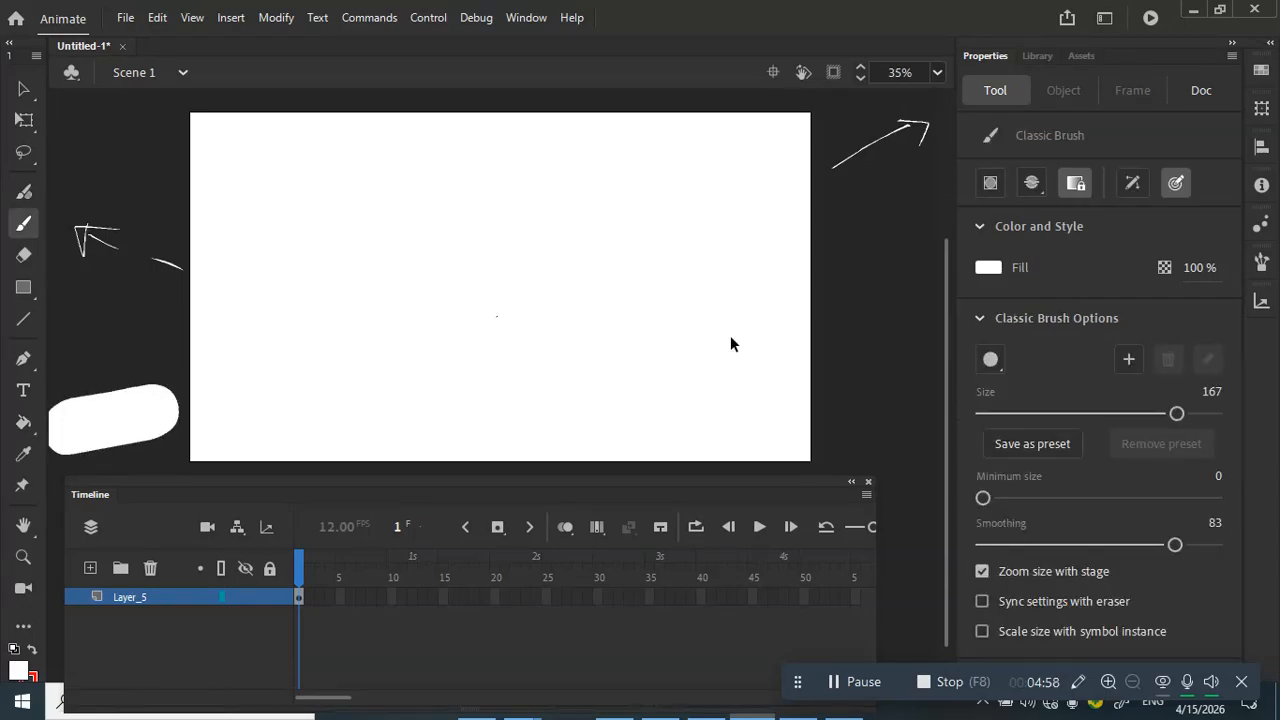
Step: Shrink the Classic Brush from 167 to size 17 and undo a test arrow stroke
{"action": "left_click_drag", "start_coordinate": [1183, 416], "coordinate": [1001, 416]}
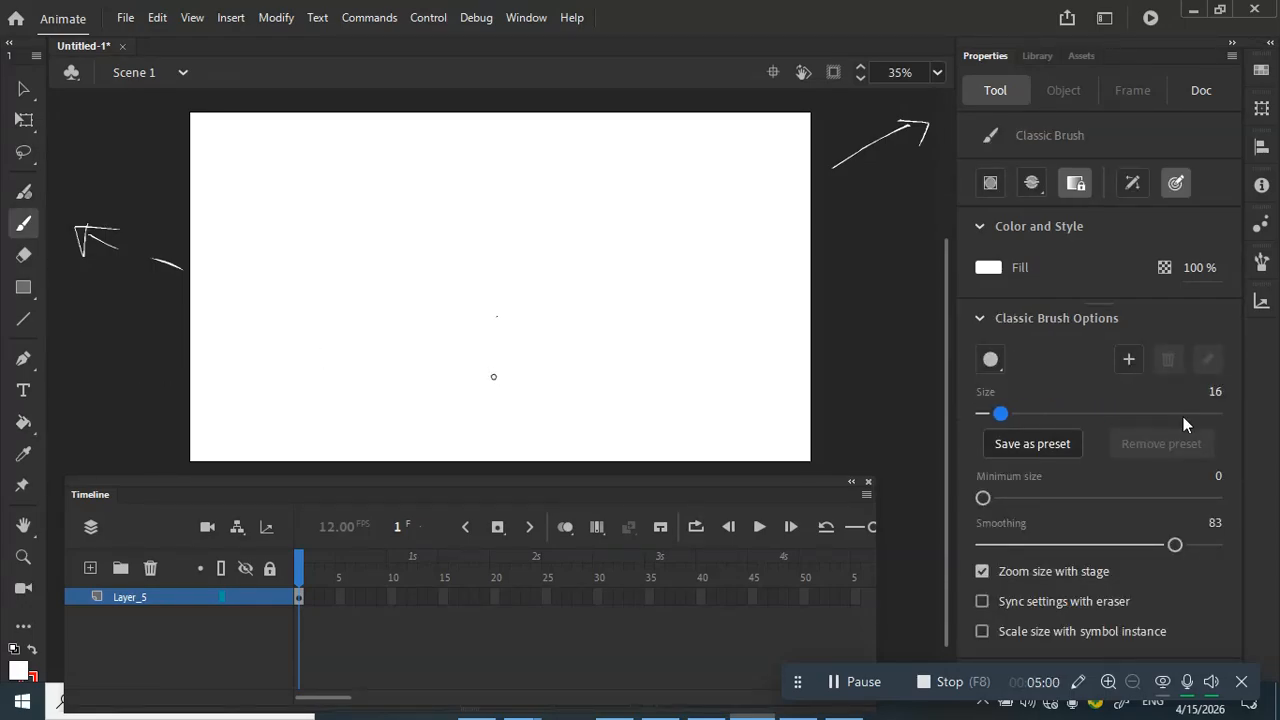
{"action": "mouse_move", "coordinate": [160, 417]}
{"action": "left_mouse_down"}
{"action": "mouse_move", "coordinate": [63, 436]}
{"action": "mouse_move", "coordinate": [142, 411]}
{"action": "mouse_move", "coordinate": [80, 419]}
{"action": "mouse_move", "coordinate": [105, 436]}
{"action": "left_mouse_up"}
{"action": "key", "text": "ctrl+z"}
{"action": "key", "text": "ctrl+z"}
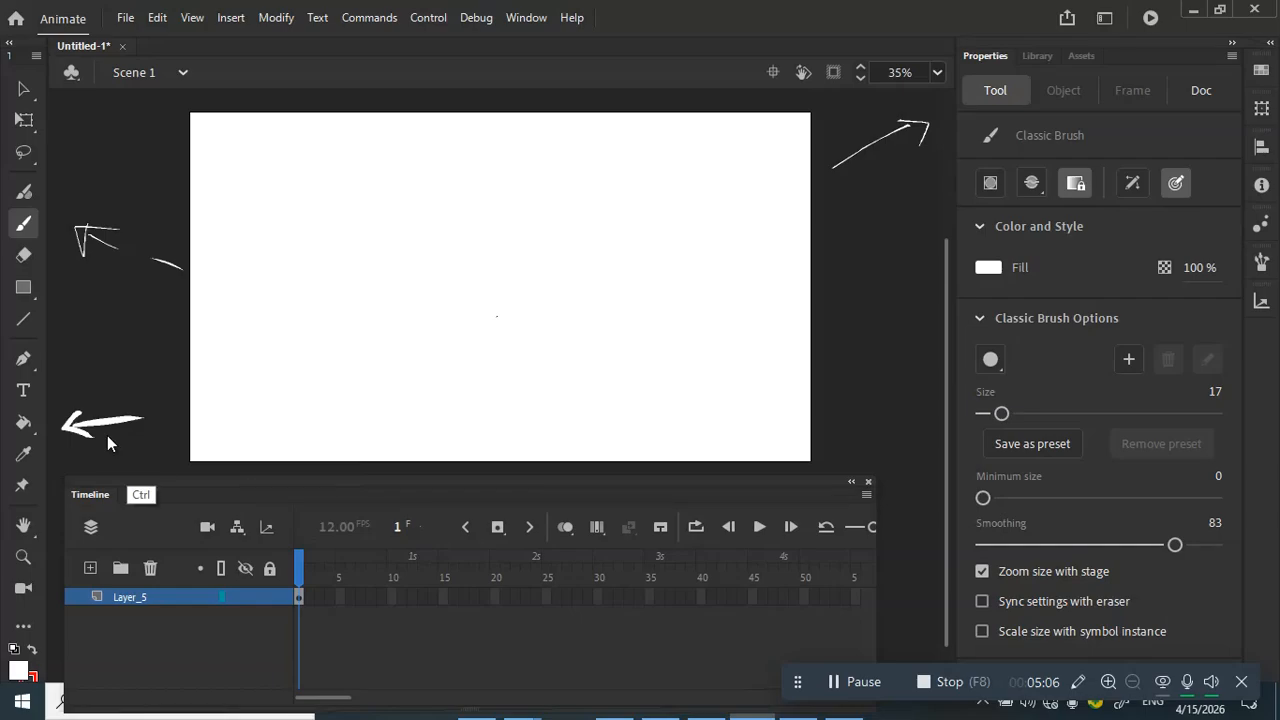
{"action": "key", "text": "ctrl+z"}
{"action": "key", "text": "ctrl+z"}
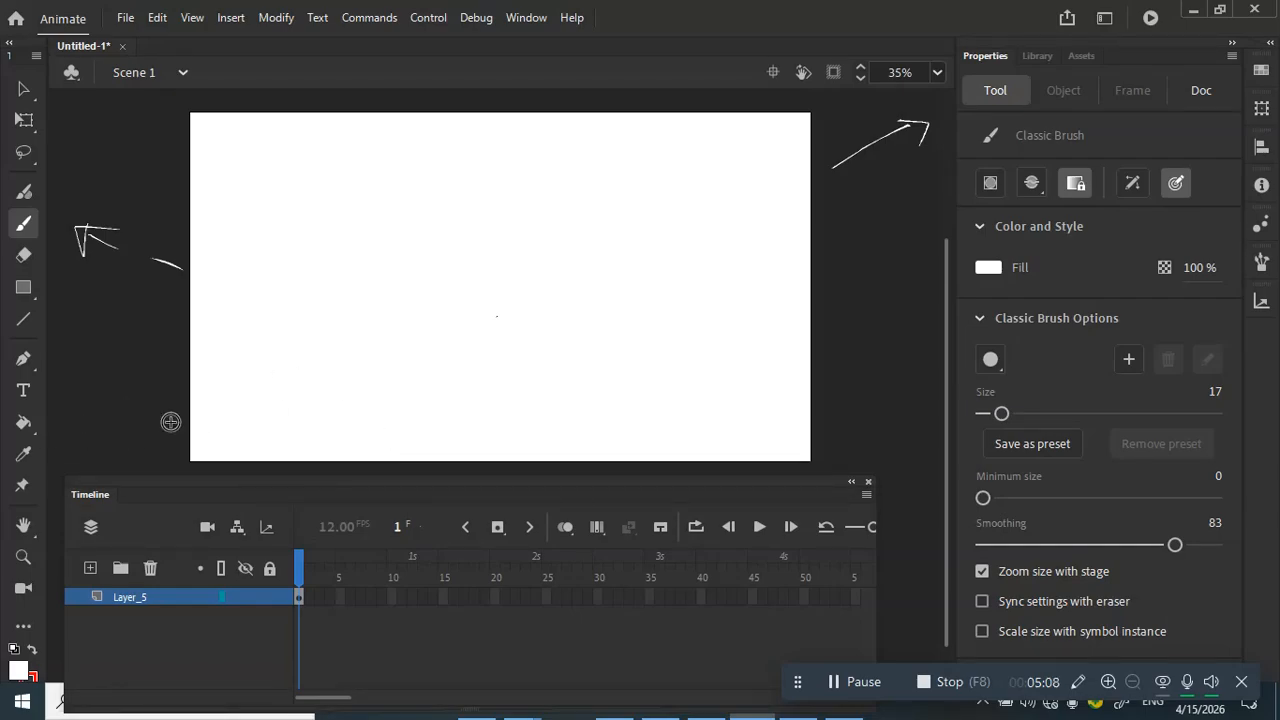
{"action": "key", "text": "space"}
{"action": "left_click_drag", "start_coordinate": [394, 301], "coordinate": [424, 299]}
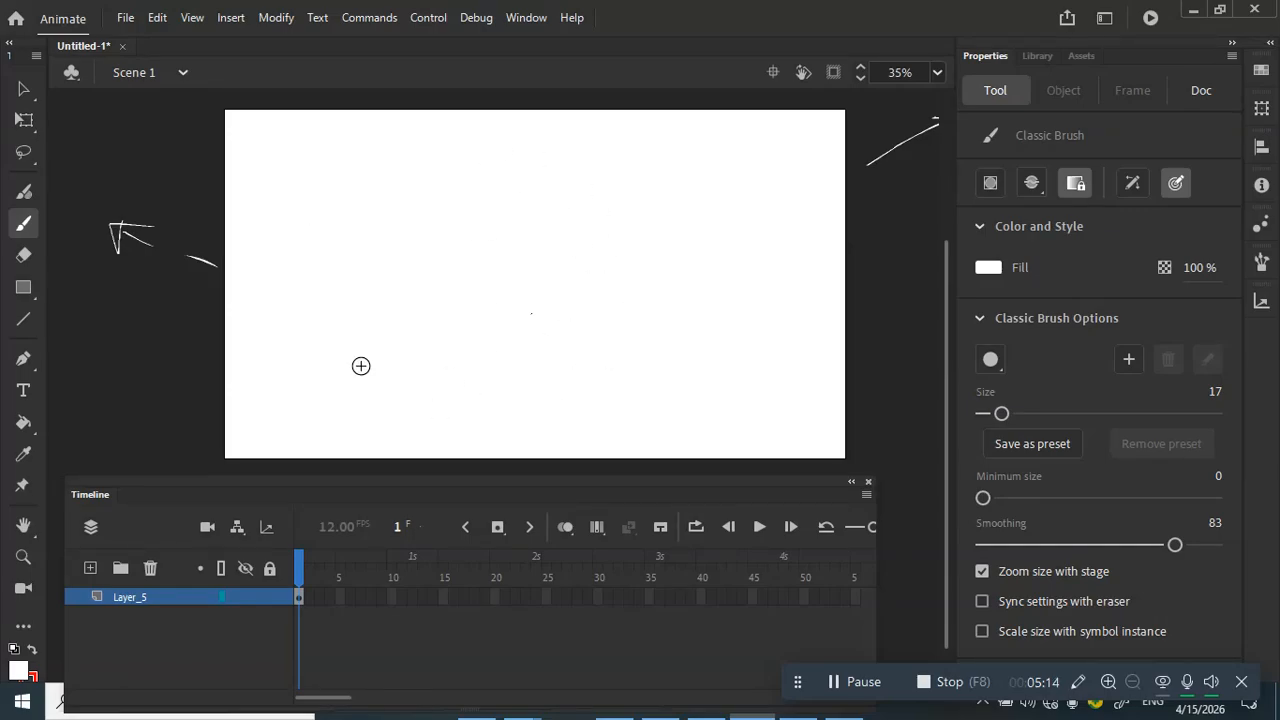
Step: Set the fill to black and brush a freehand circle in the middle of the stage
{"action": "left_click", "coordinate": [985, 268]}
{"action": "left_click", "coordinate": [703, 342]}
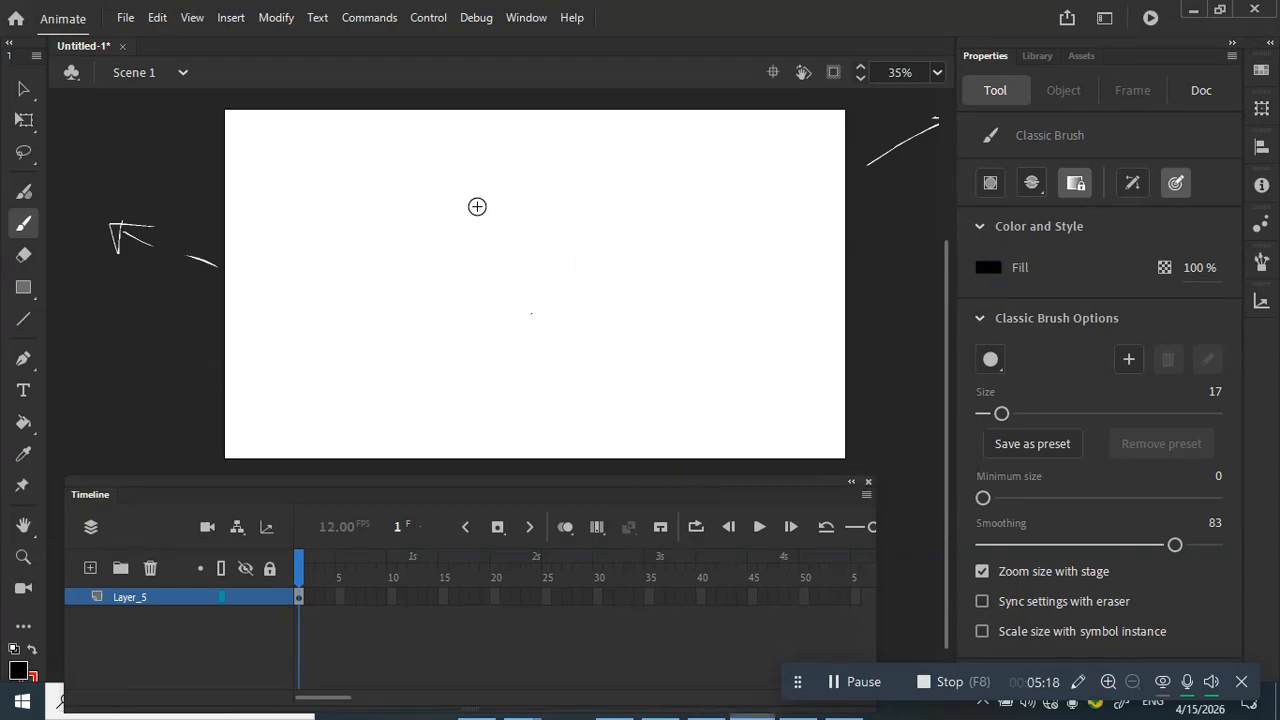
{"action": "mouse_move", "coordinate": [505, 180]}
{"action": "left_mouse_down"}
{"action": "mouse_move", "coordinate": [591, 354]}
{"action": "mouse_move", "coordinate": [495, 174]}
{"action": "left_mouse_up"}
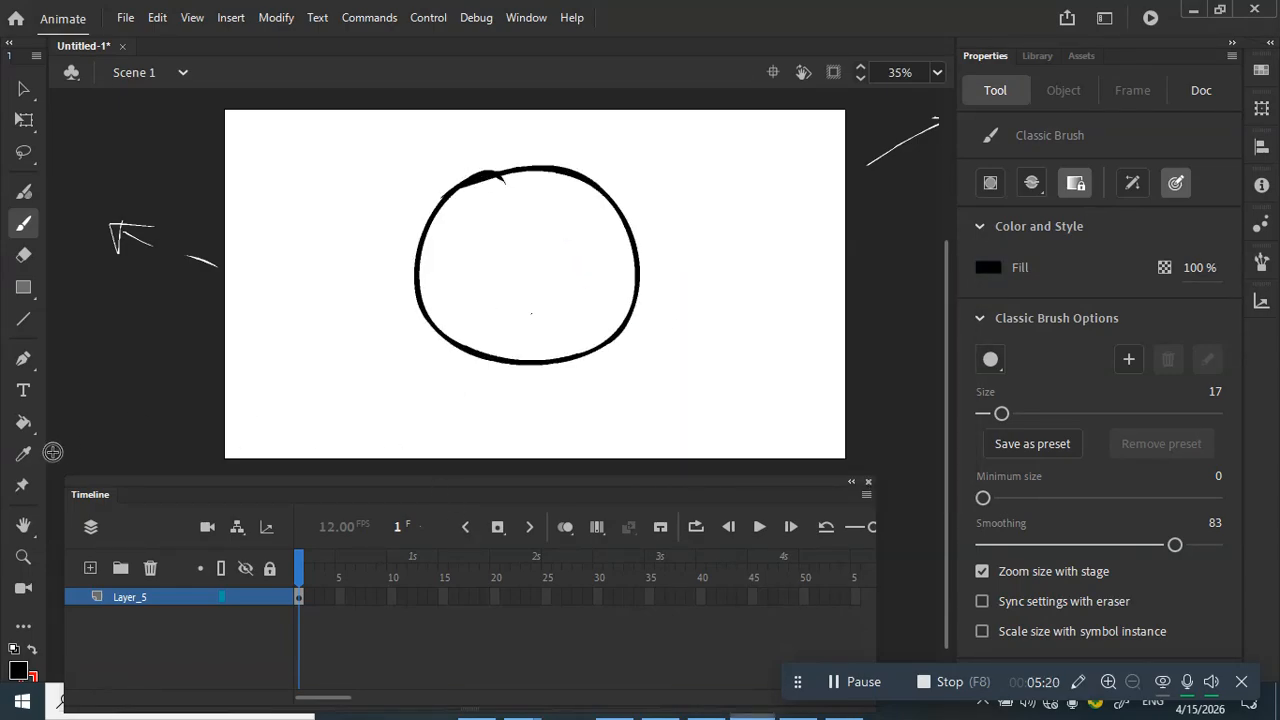
Step: Fill the inside of the circle with green using the Paint Bucket
{"action": "left_click", "coordinate": [23, 421]}
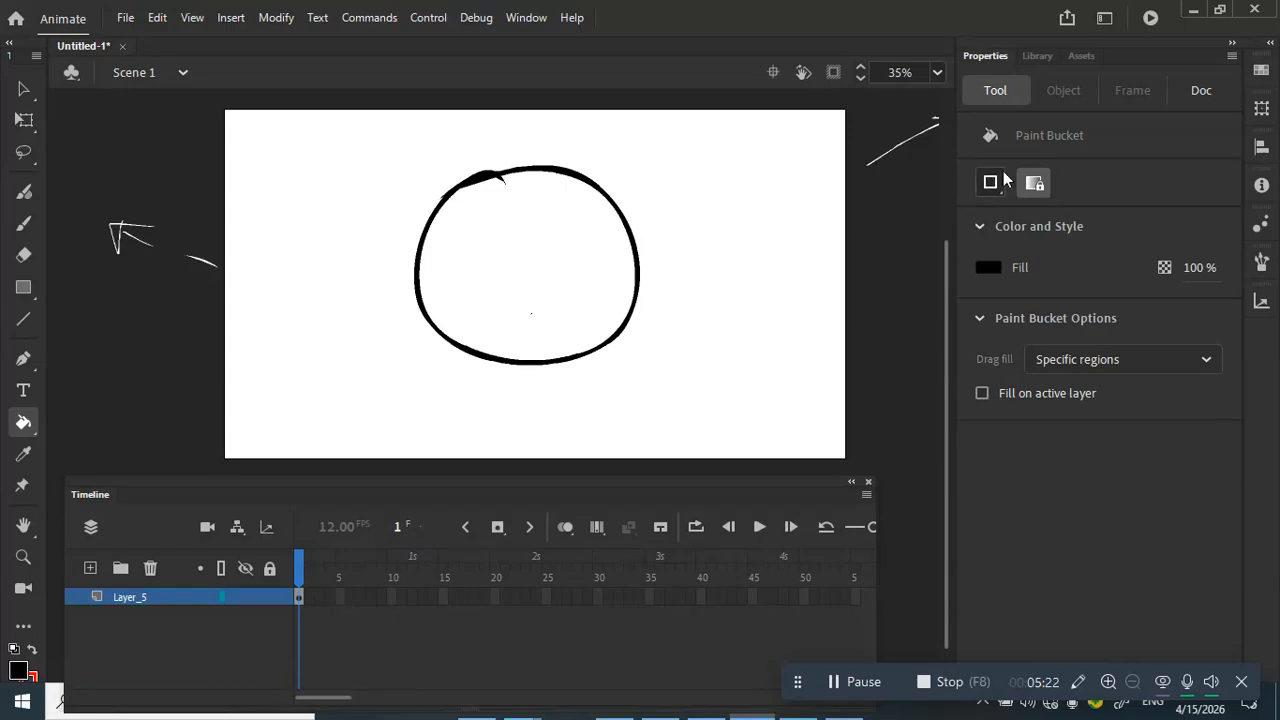
{"action": "left_click", "coordinate": [988, 267]}
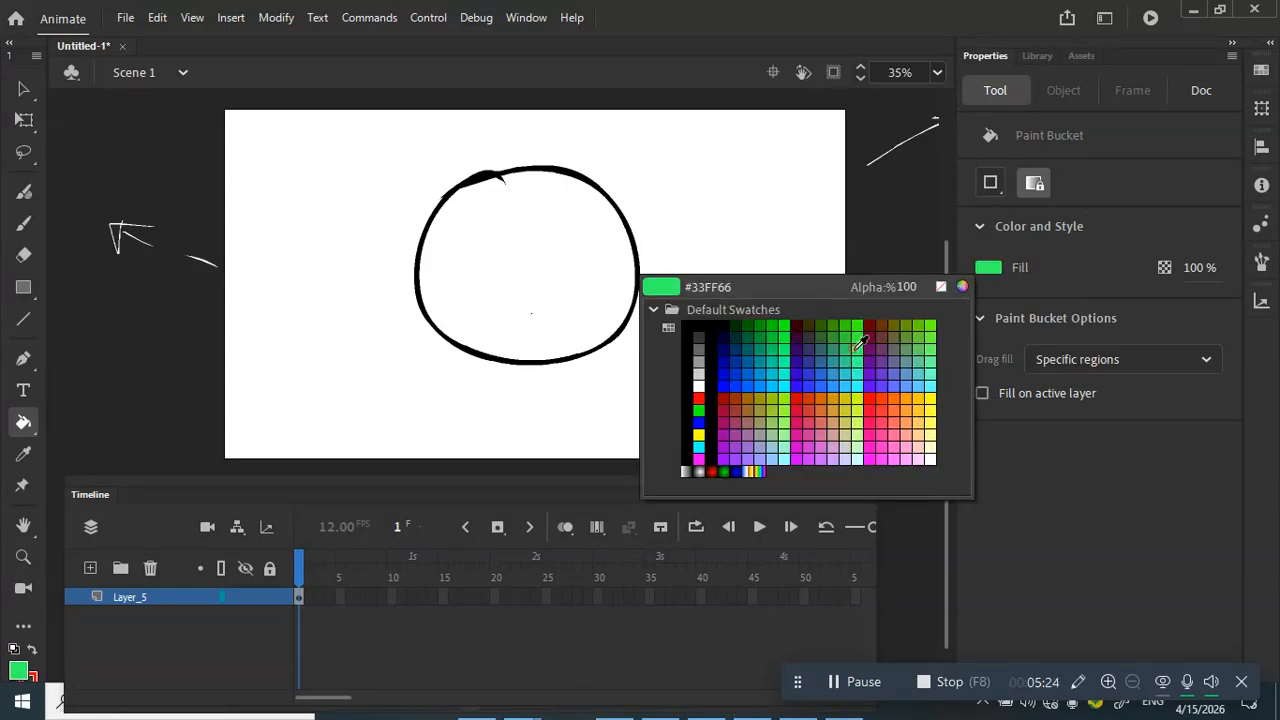
{"action": "left_click", "coordinate": [853, 348]}
{"action": "left_click", "coordinate": [527, 298]}
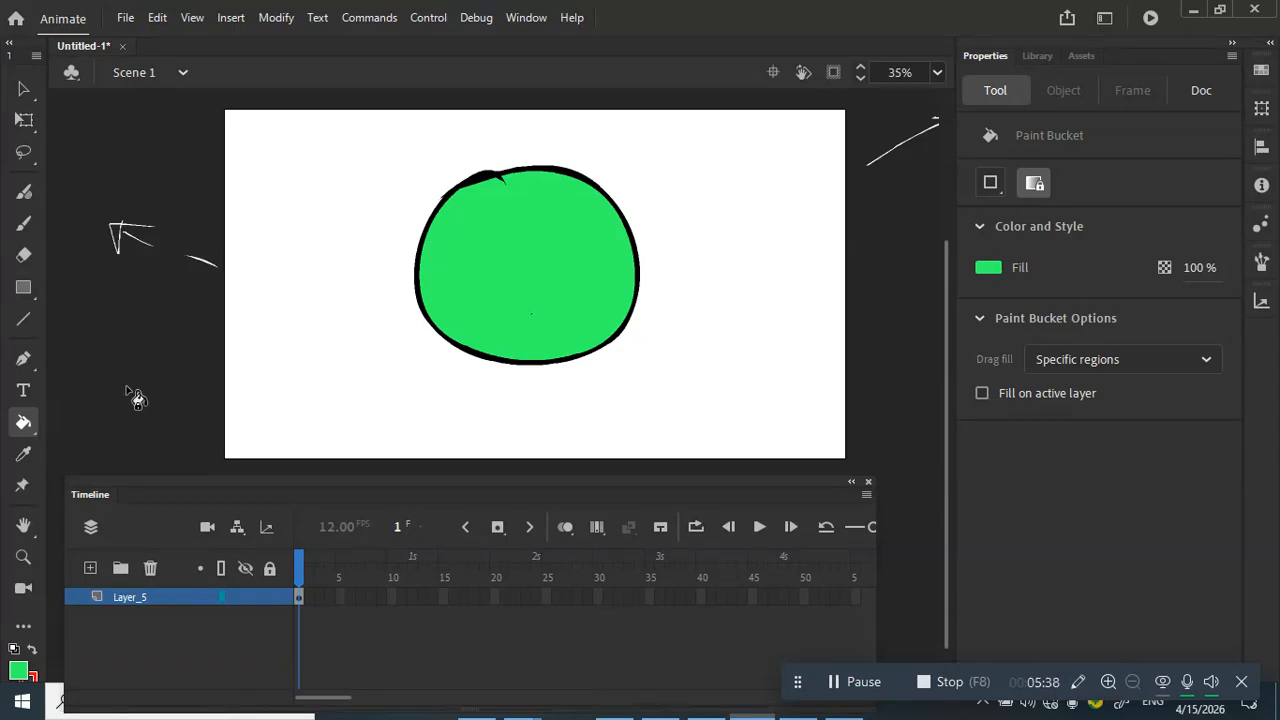
{"action": "left_click_drag", "start_coordinate": [198, 489], "coordinate": [137, 485]}
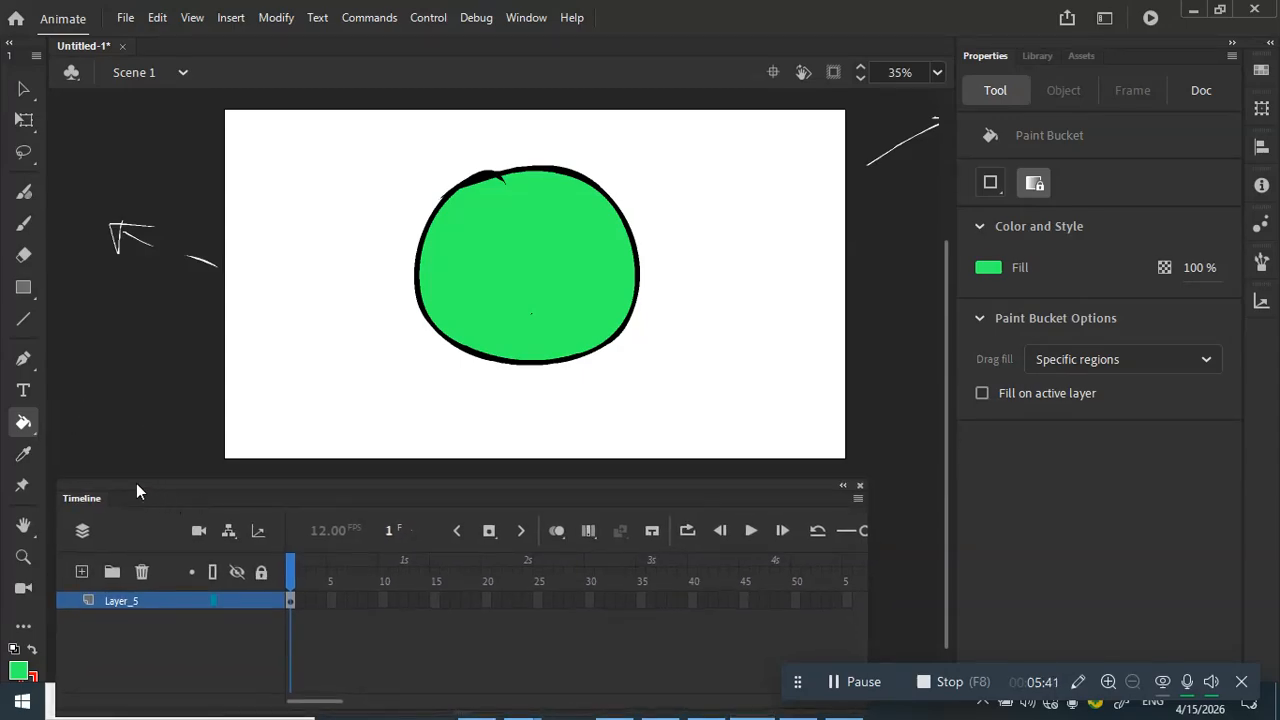
Step: Sample white from the stage with the Eyedropper and repaint the circle's interior white
{"action": "left_click", "coordinate": [25, 456]}
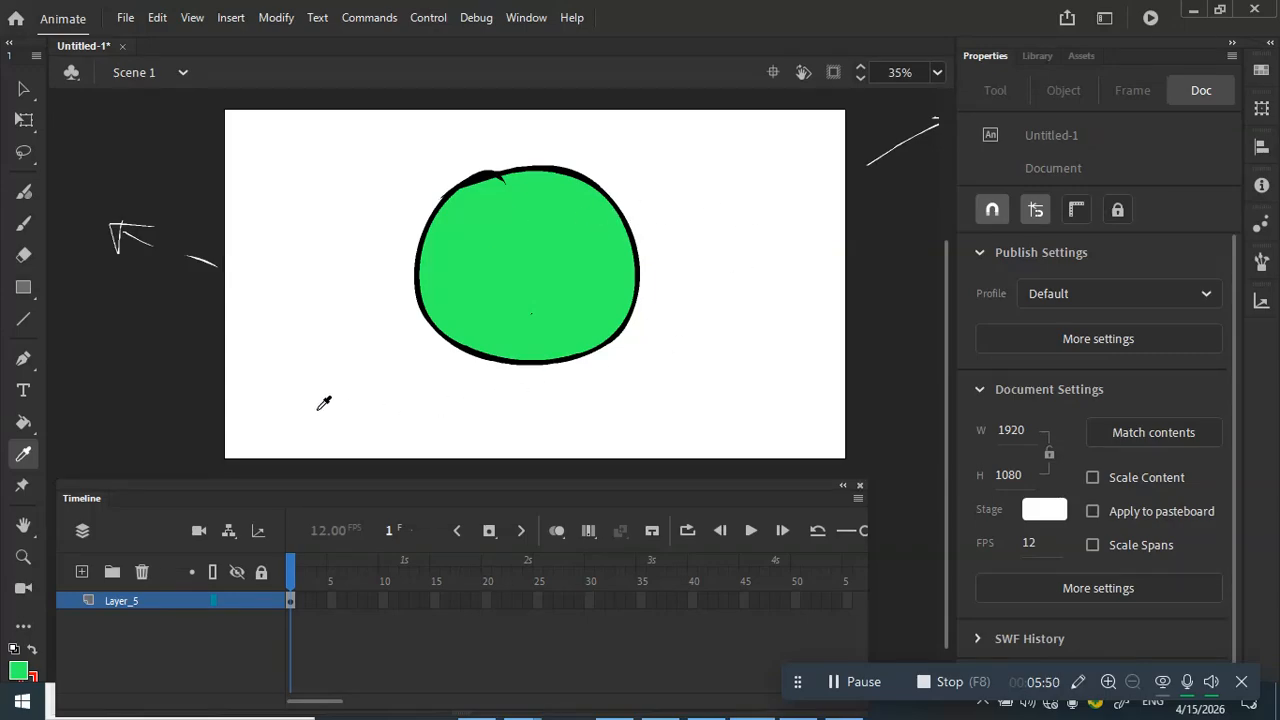
{"action": "left_click", "coordinate": [331, 346]}
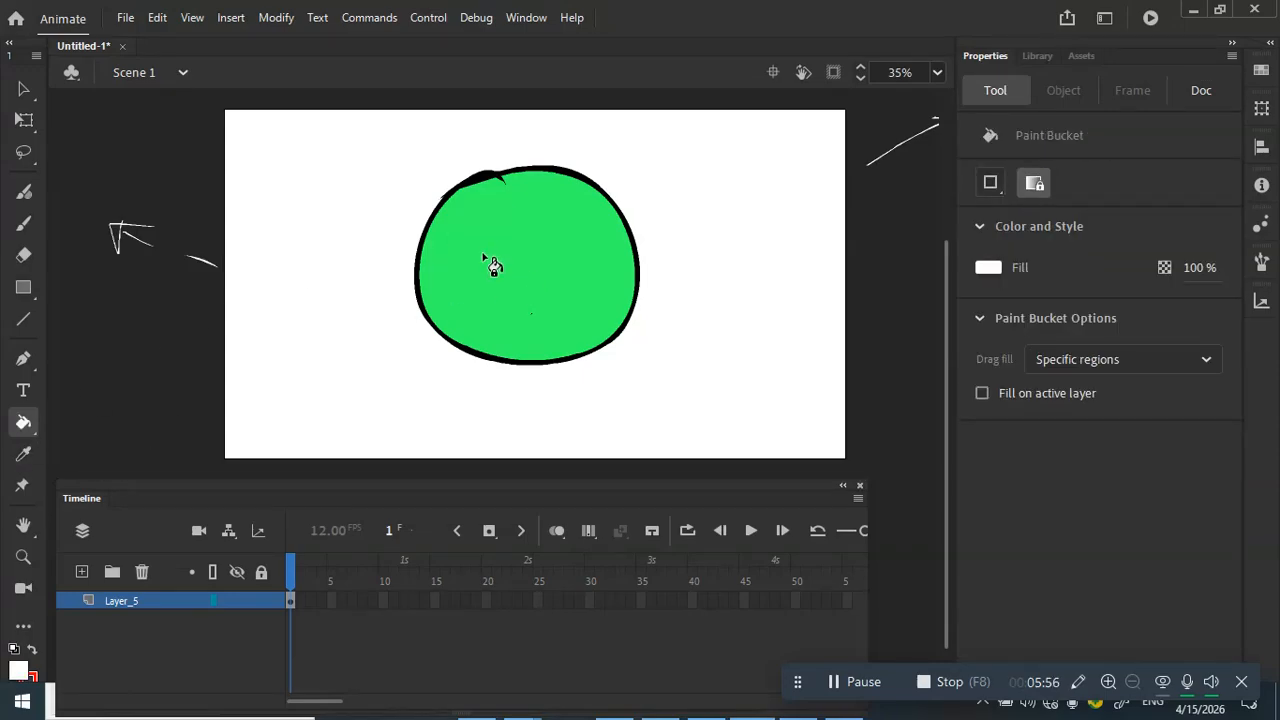
{"action": "left_click", "coordinate": [112, 414]}
{"action": "key", "text": "i"}
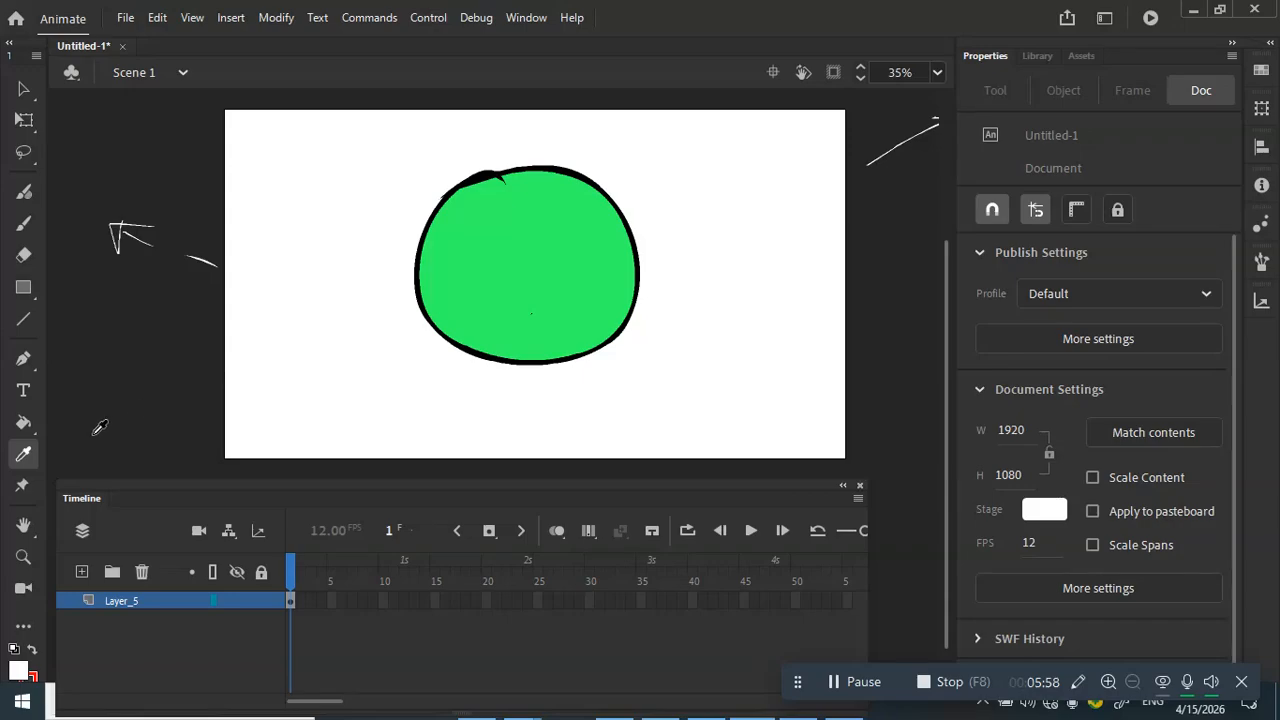
{"action": "left_click", "coordinate": [356, 320]}
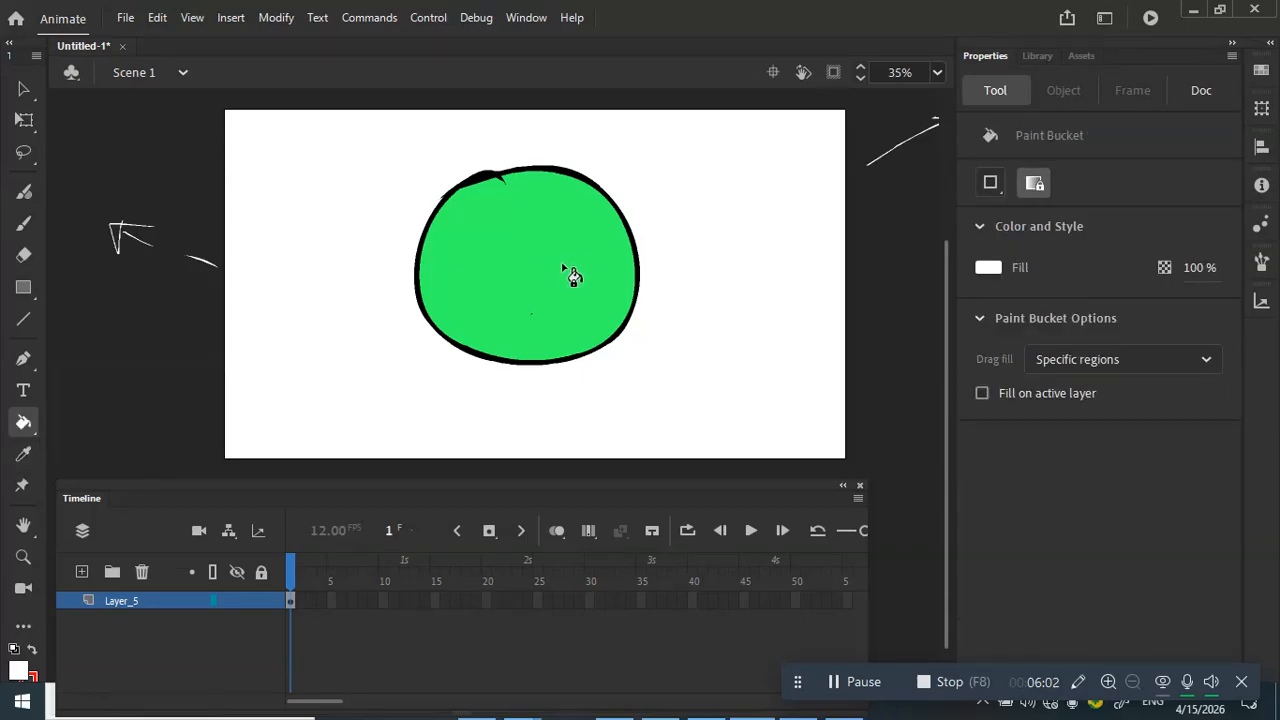
{"action": "left_click", "coordinate": [552, 285]}
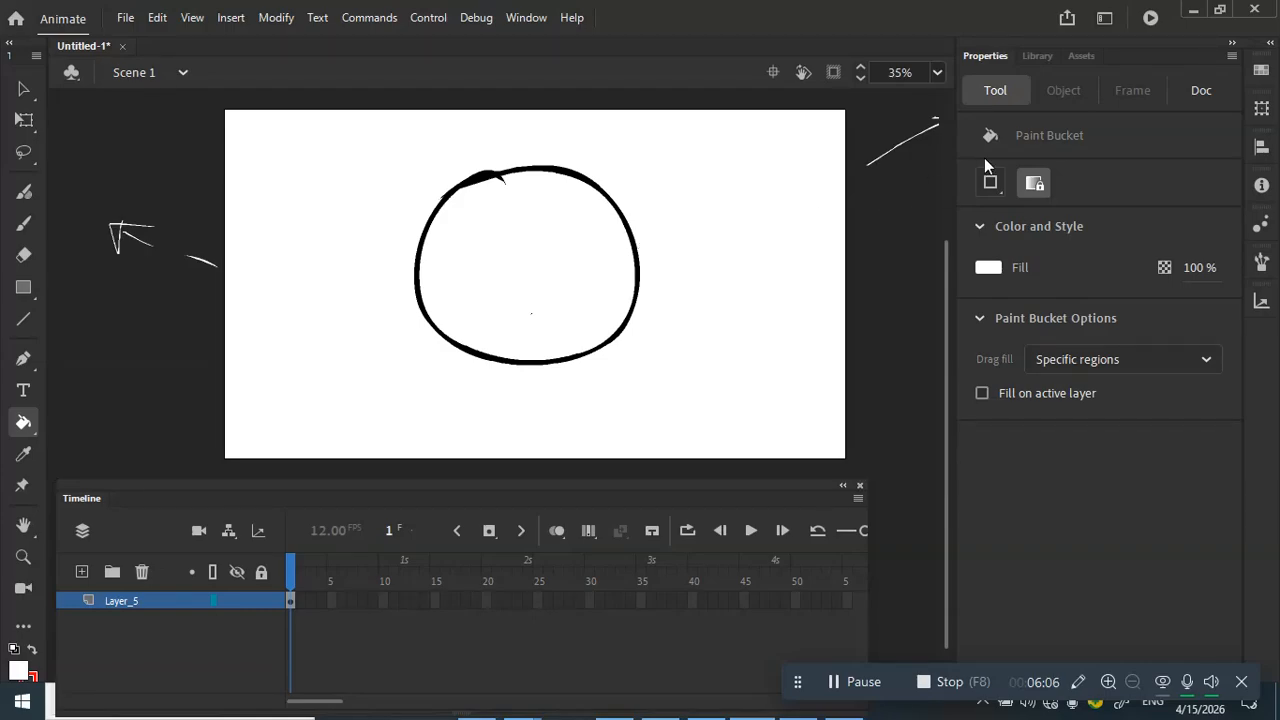
{"action": "left_click", "coordinate": [990, 267]}
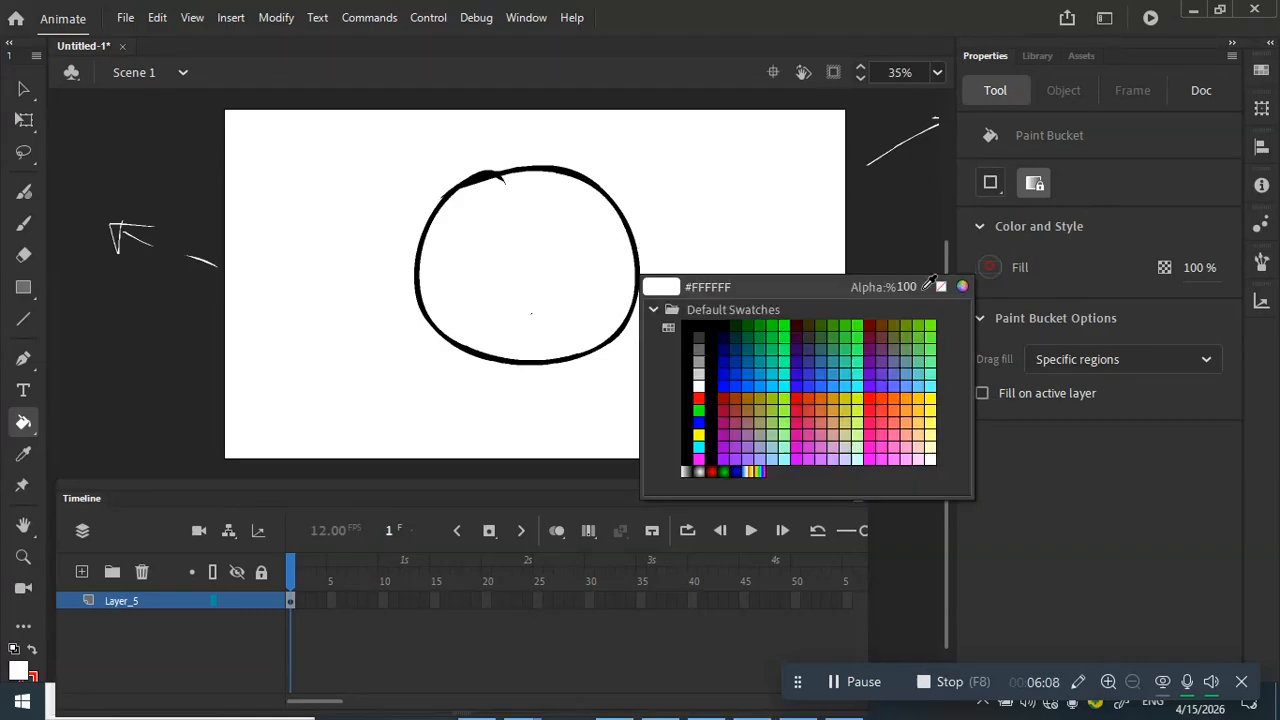
Step: Brush three small blobs left of the circle: navy, mint green below it, then red beside the navy
{"action": "left_click", "coordinate": [735, 345]}
{"action": "left_click", "coordinate": [24, 223]}
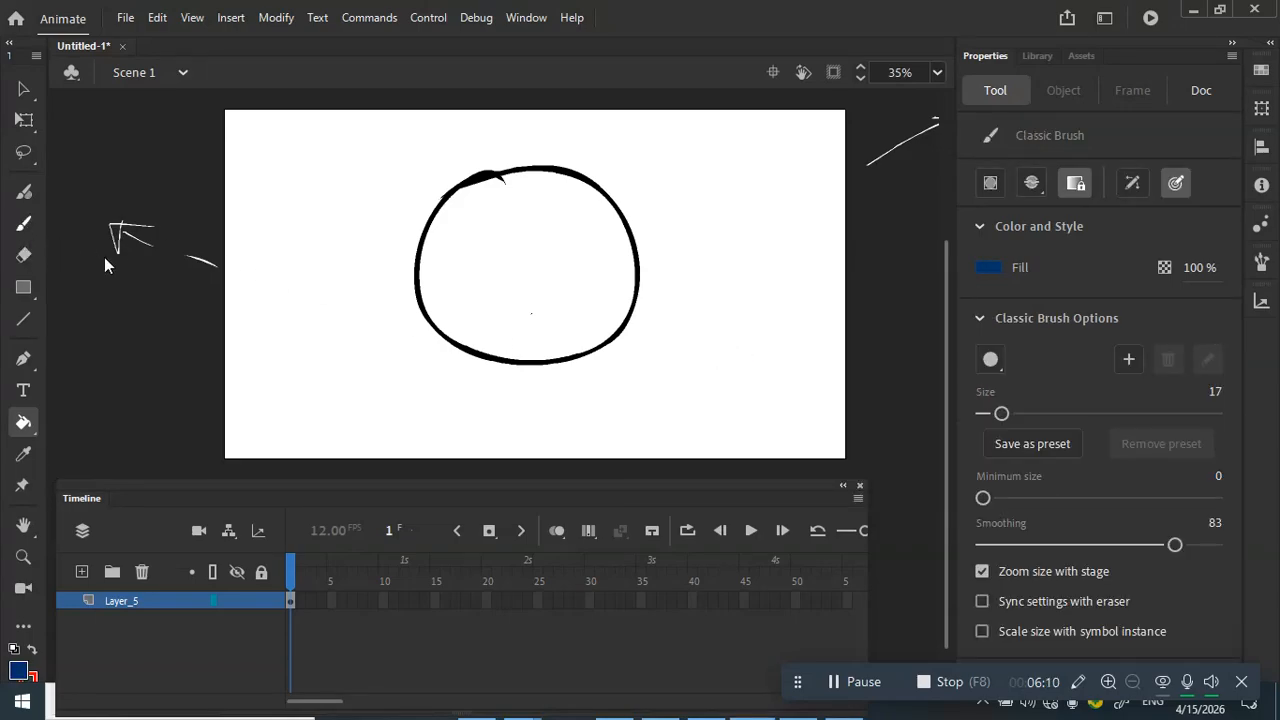
{"action": "left_click_drag", "start_coordinate": [300, 345], "coordinate": [308, 330]}
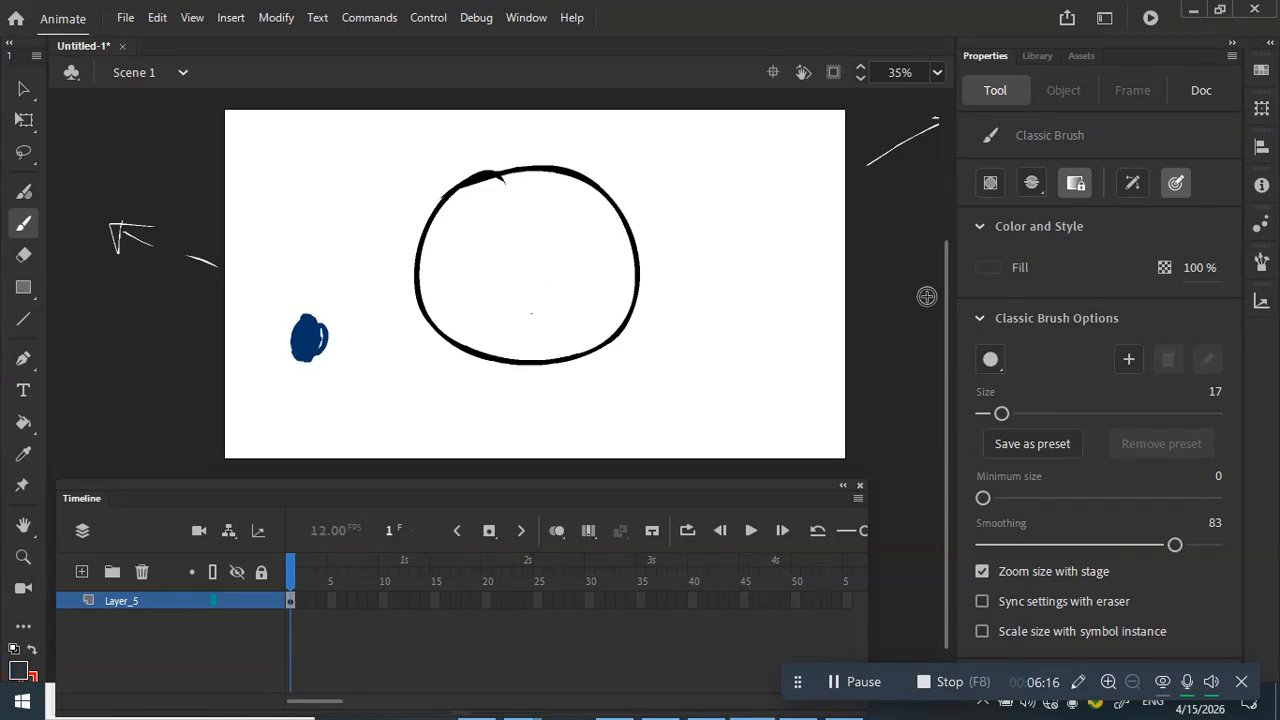
{"action": "left_click", "coordinate": [989, 268]}
{"action": "left_click", "coordinate": [848, 361]}
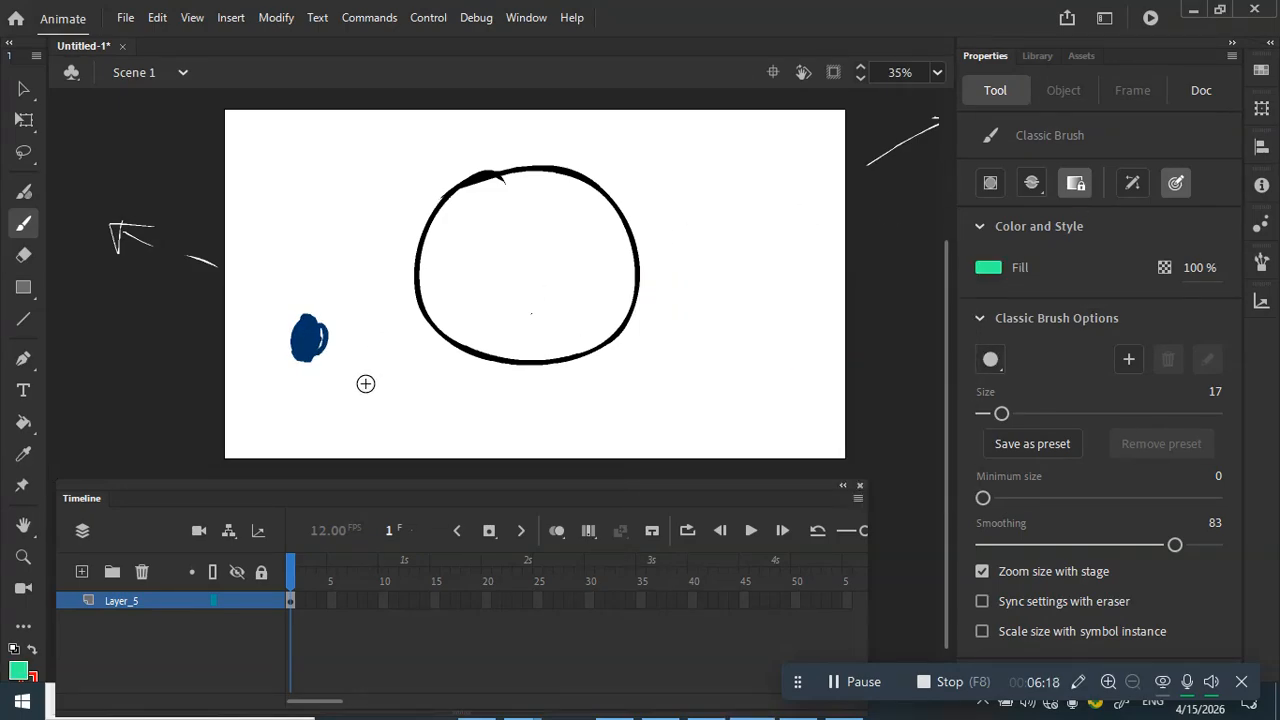
{"action": "left_click_drag", "start_coordinate": [338, 388], "coordinate": [356, 372]}
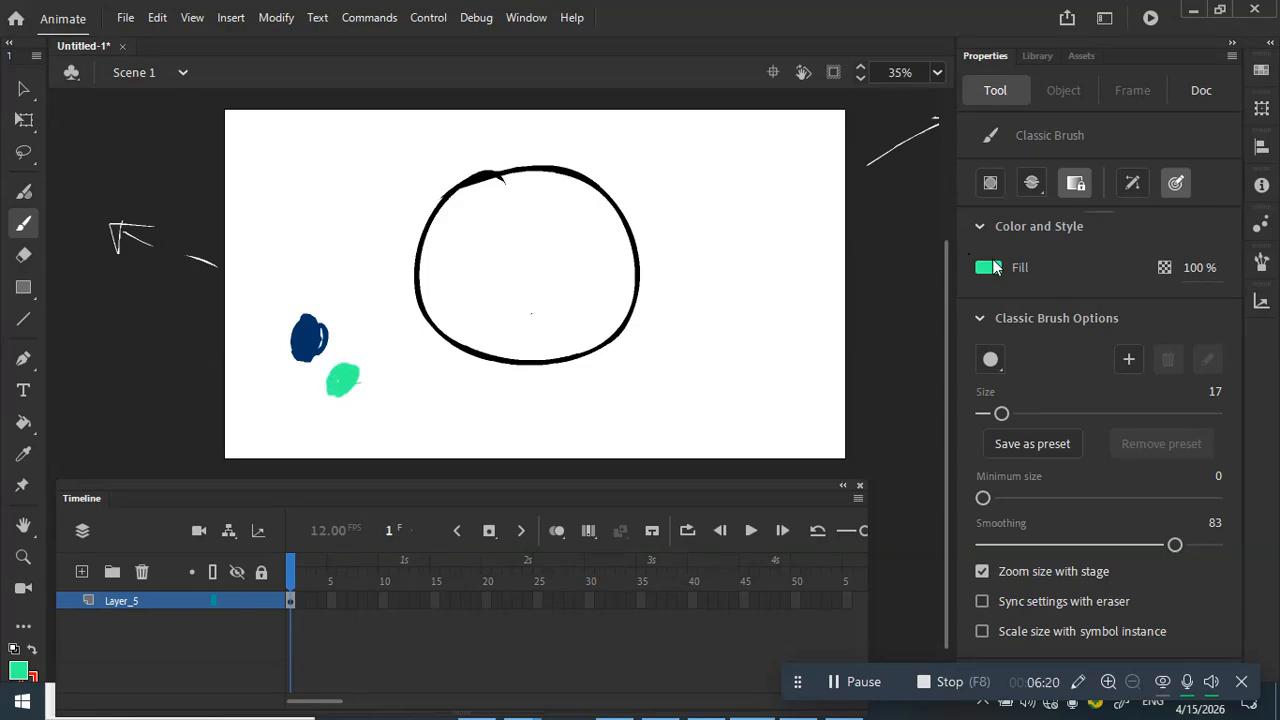
{"action": "left_click", "coordinate": [988, 268]}
{"action": "left_click", "coordinate": [1000, 275]}
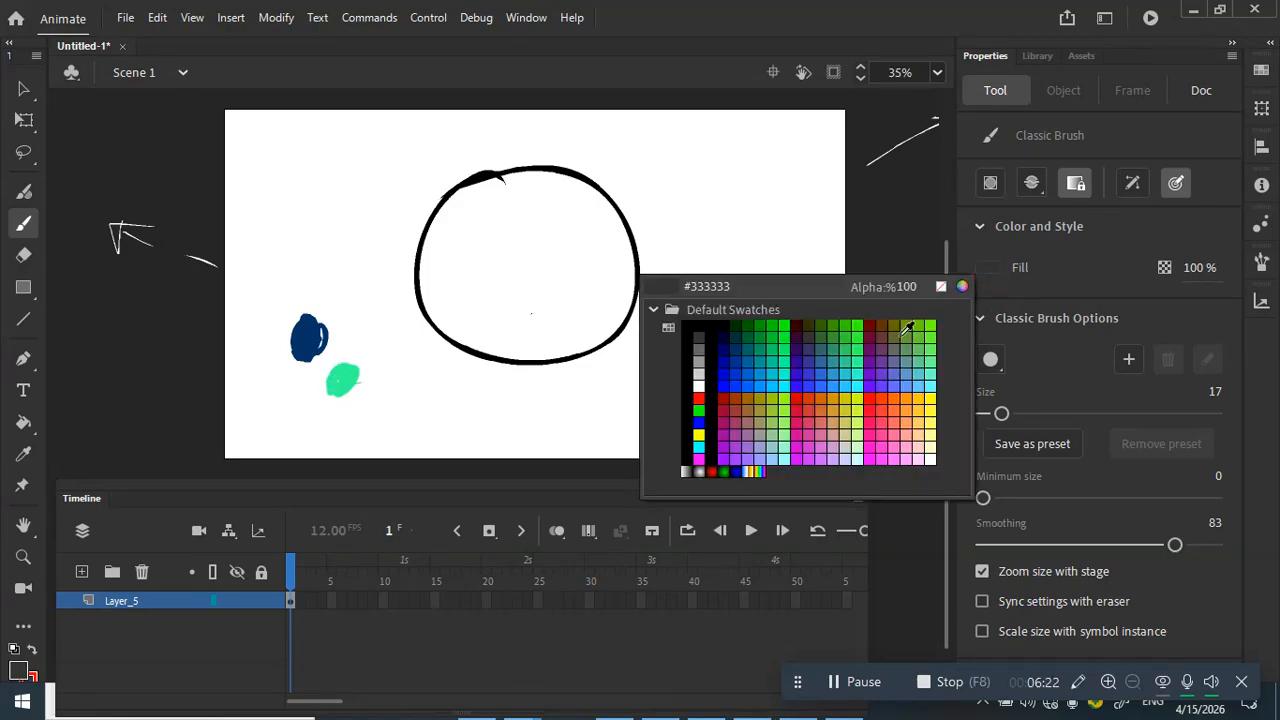
{"action": "left_click", "coordinate": [698, 398]}
{"action": "left_click_drag", "start_coordinate": [338, 342], "coordinate": [362, 346]}
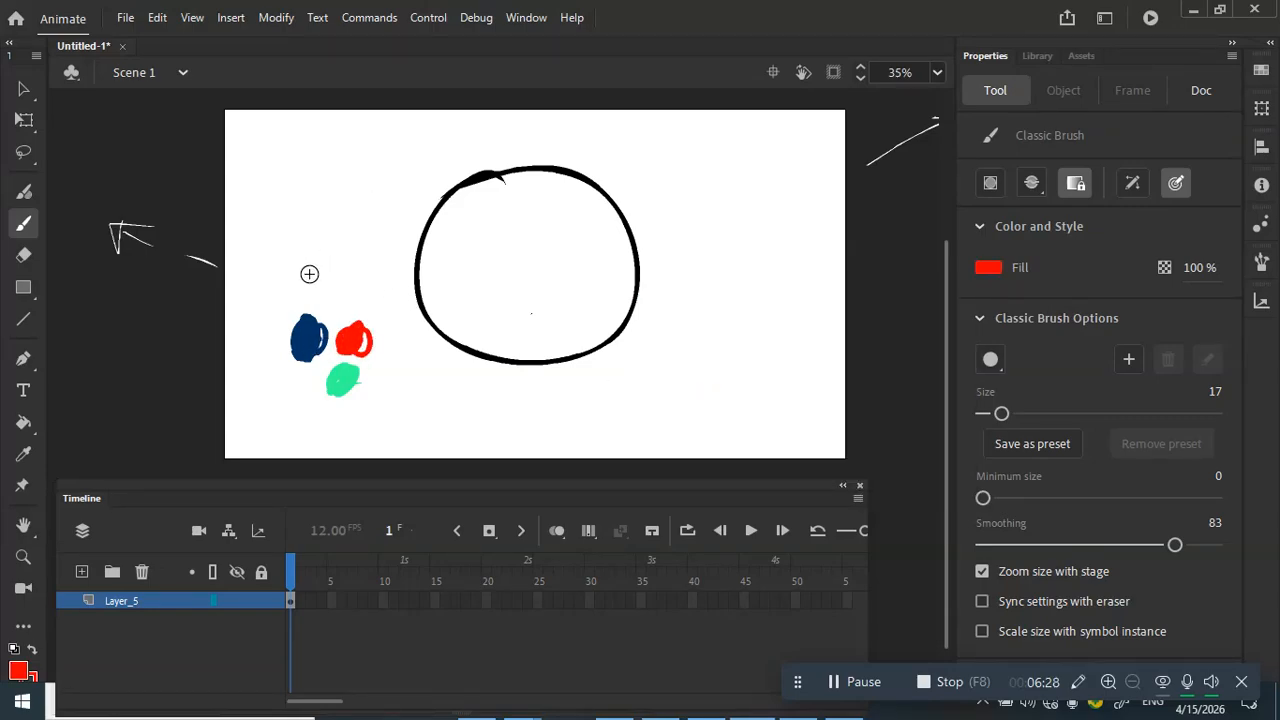
{"action": "left_click", "coordinate": [23, 456]}
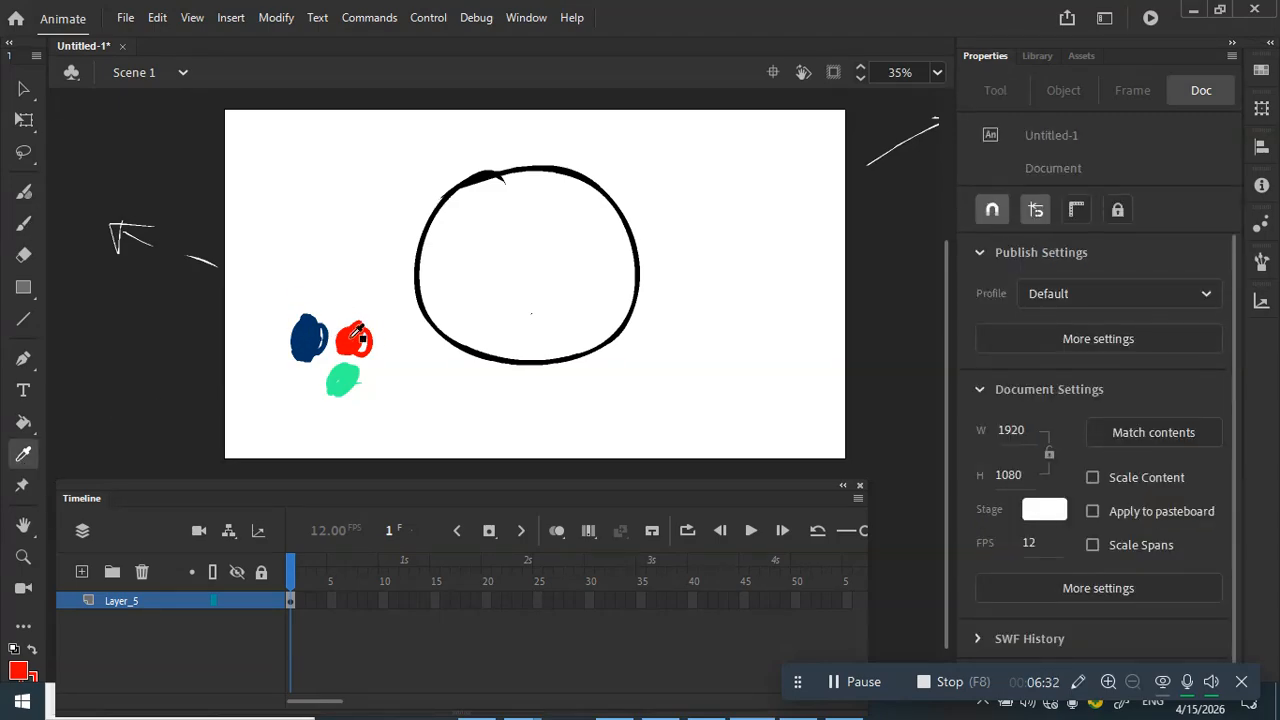
Step: Eyedropper the red, navy and mint green blobs in turn, filling the circle with each, ending on mint green
{"action": "left_click", "coordinate": [357, 337]}
{"action": "left_click", "coordinate": [566, 285]}
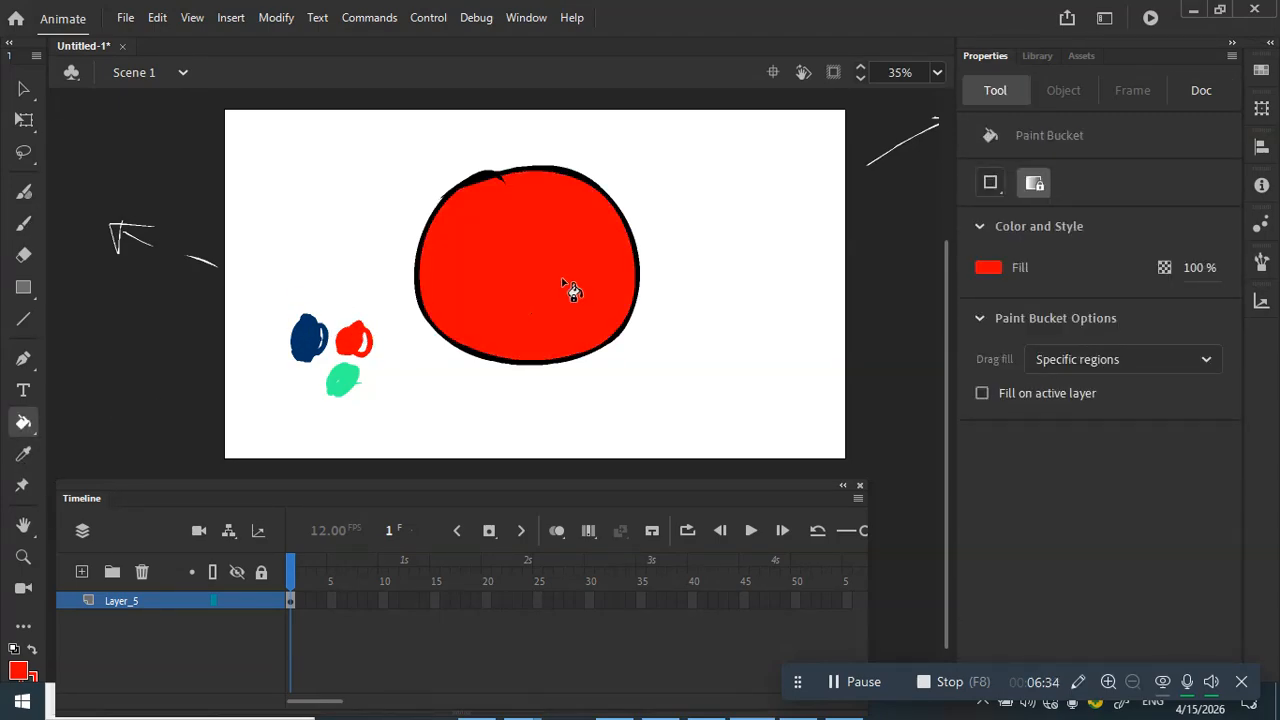
{"action": "left_click", "coordinate": [21, 457]}
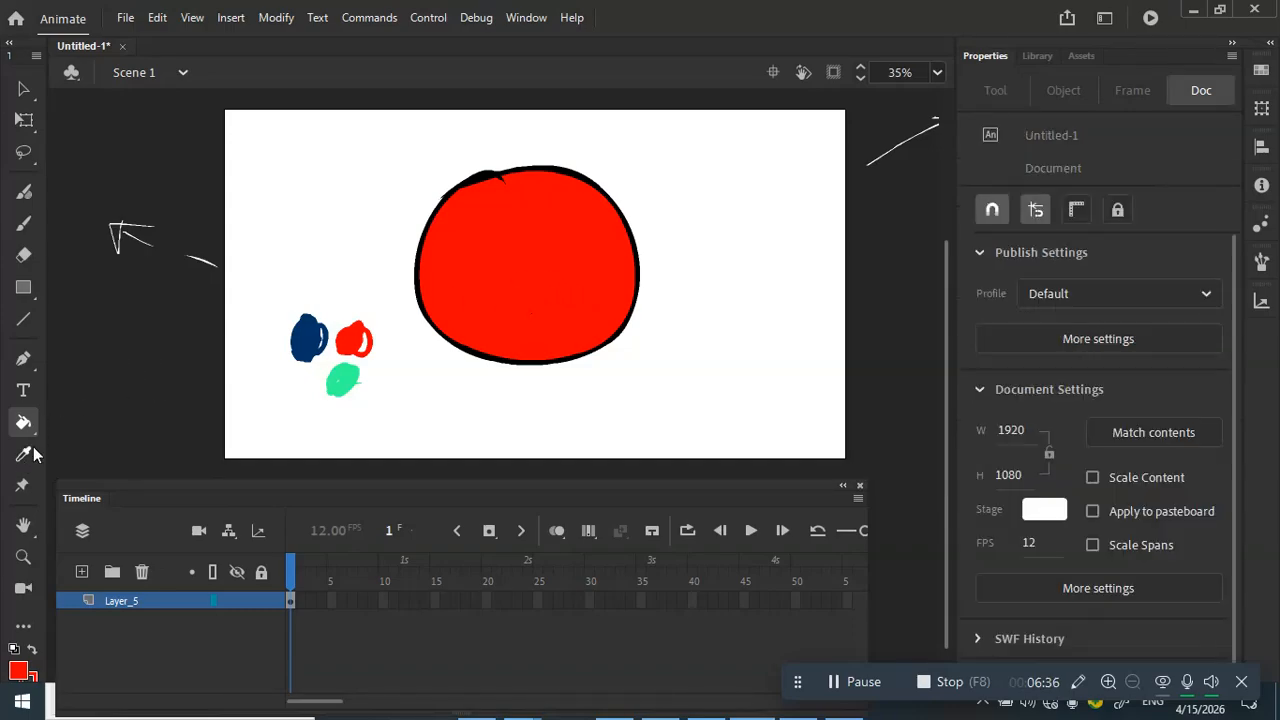
{"action": "left_click", "coordinate": [318, 331]}
{"action": "left_click", "coordinate": [553, 275]}
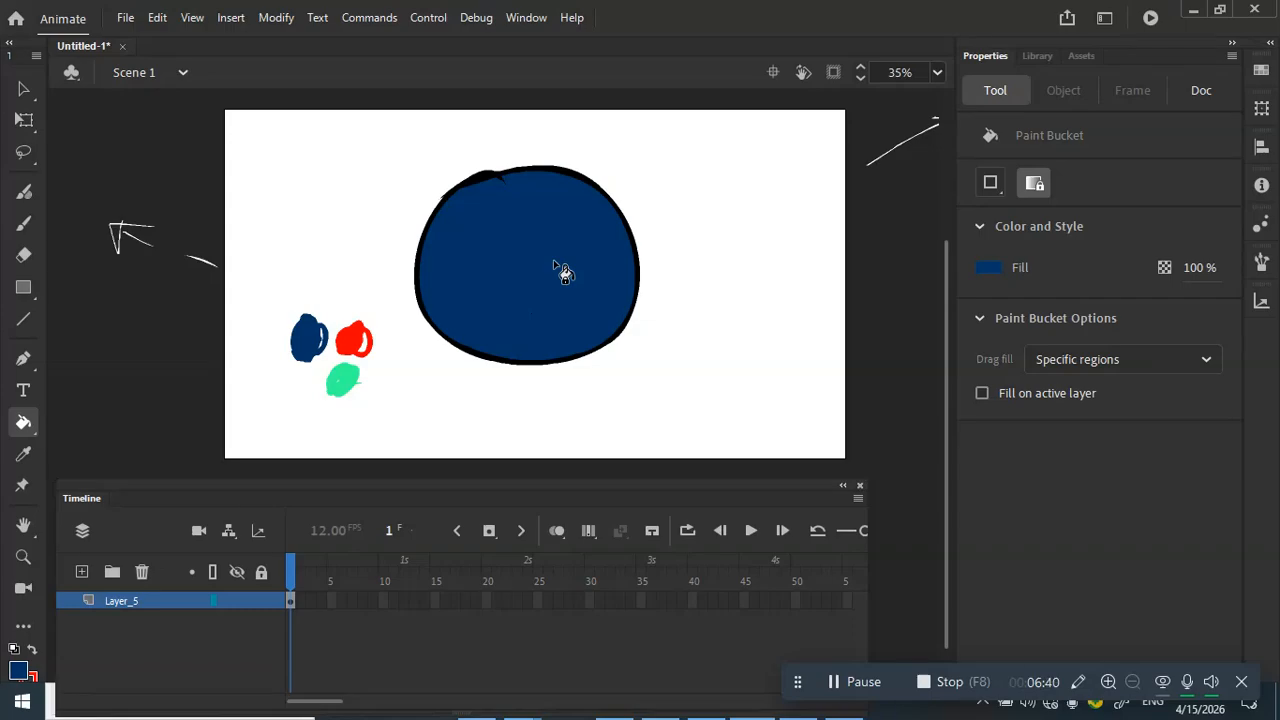
{"action": "left_click", "coordinate": [23, 456]}
{"action": "left_click", "coordinate": [344, 377]}
{"action": "left_click", "coordinate": [505, 316]}
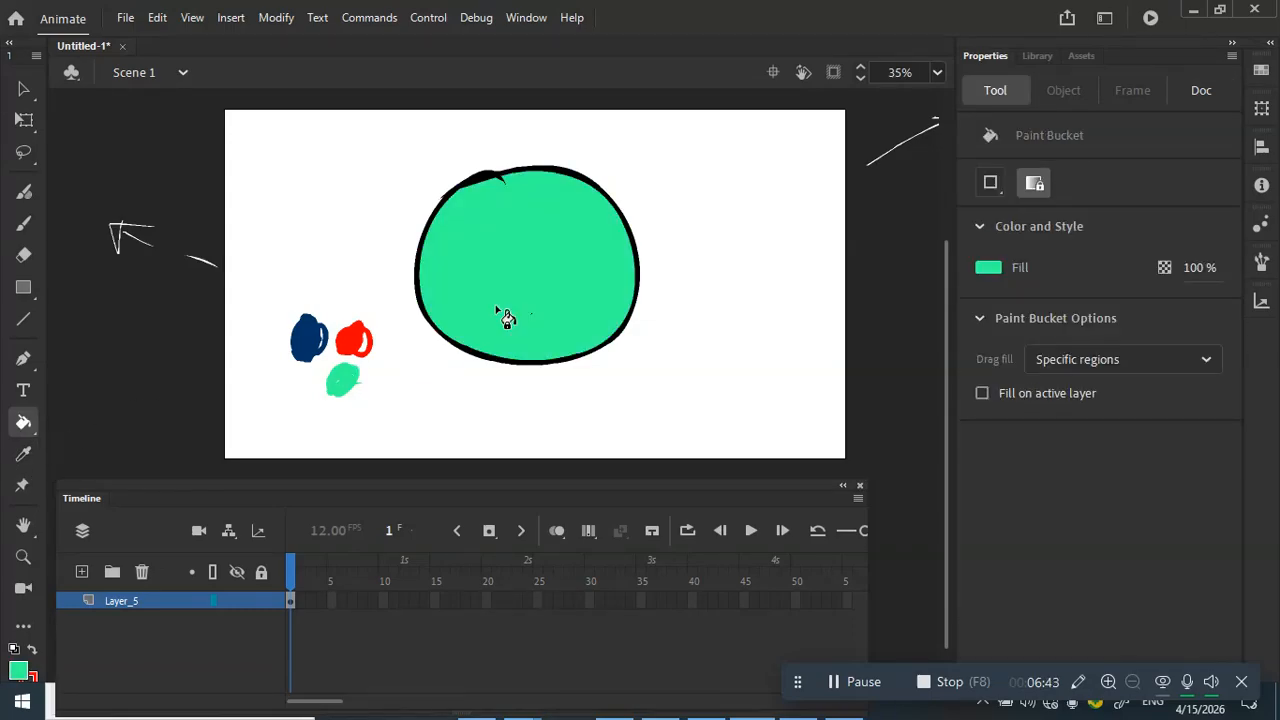
{"action": "left_click", "coordinate": [24, 153]}
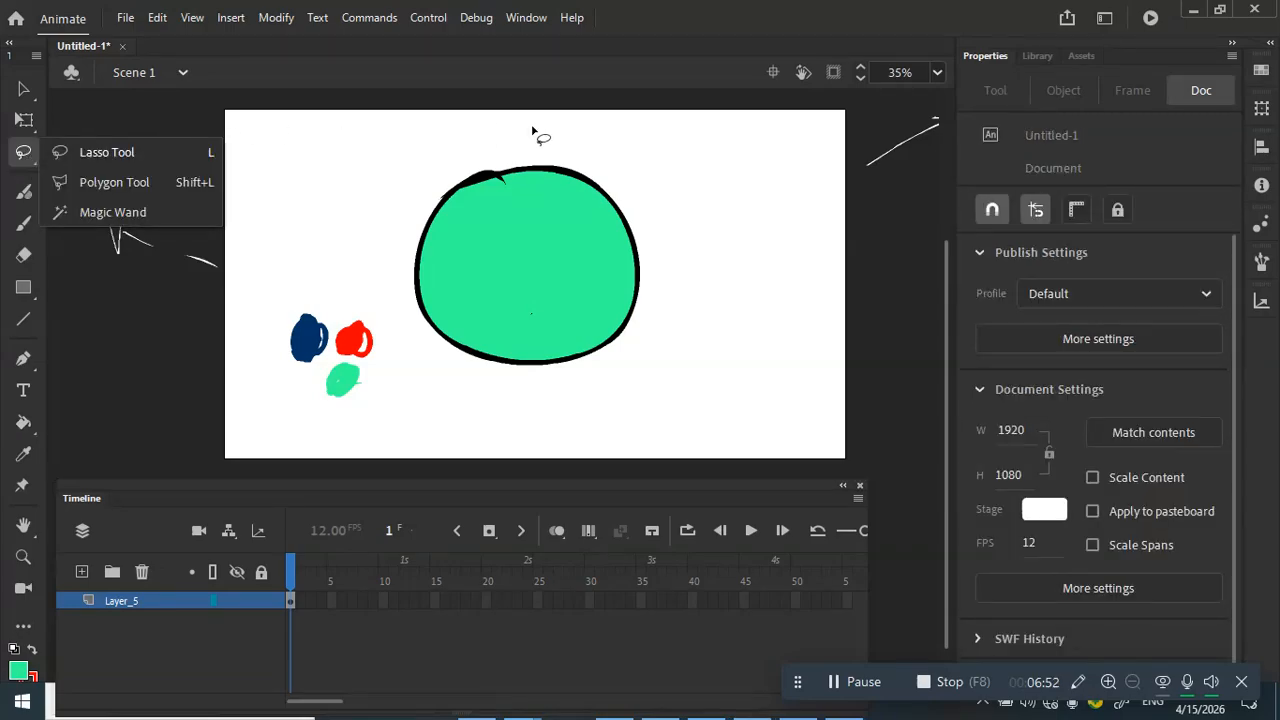
Step: Select and nudge the circle, Shift-scale it down from a corner with Free Transform, then deselect
{"action": "mouse_move", "coordinate": [516, 127]}
{"action": "left_mouse_down"}
{"action": "mouse_move", "coordinate": [426, 146]}
{"action": "mouse_move", "coordinate": [405, 165]}
{"action": "mouse_move", "coordinate": [386, 207]}
{"action": "mouse_move", "coordinate": [389, 291]}
{"action": "mouse_move", "coordinate": [450, 393]}
{"action": "mouse_move", "coordinate": [569, 417]}
{"action": "mouse_move", "coordinate": [692, 348]}
{"action": "mouse_move", "coordinate": [708, 241]}
{"action": "mouse_move", "coordinate": [645, 140]}
{"action": "mouse_move", "coordinate": [485, 145]}
{"action": "left_mouse_up"}
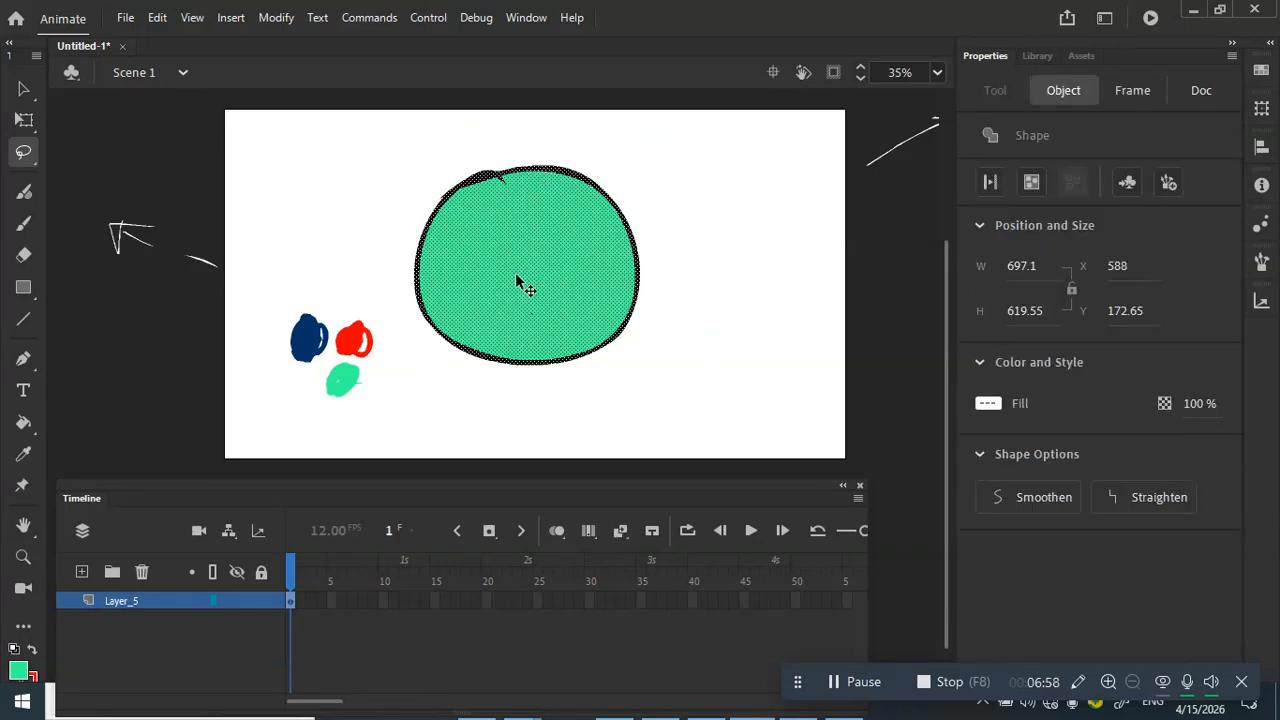
{"action": "left_click_drag", "start_coordinate": [523, 286], "coordinate": [590, 270]}
{"action": "left_click", "coordinate": [30, 126]}
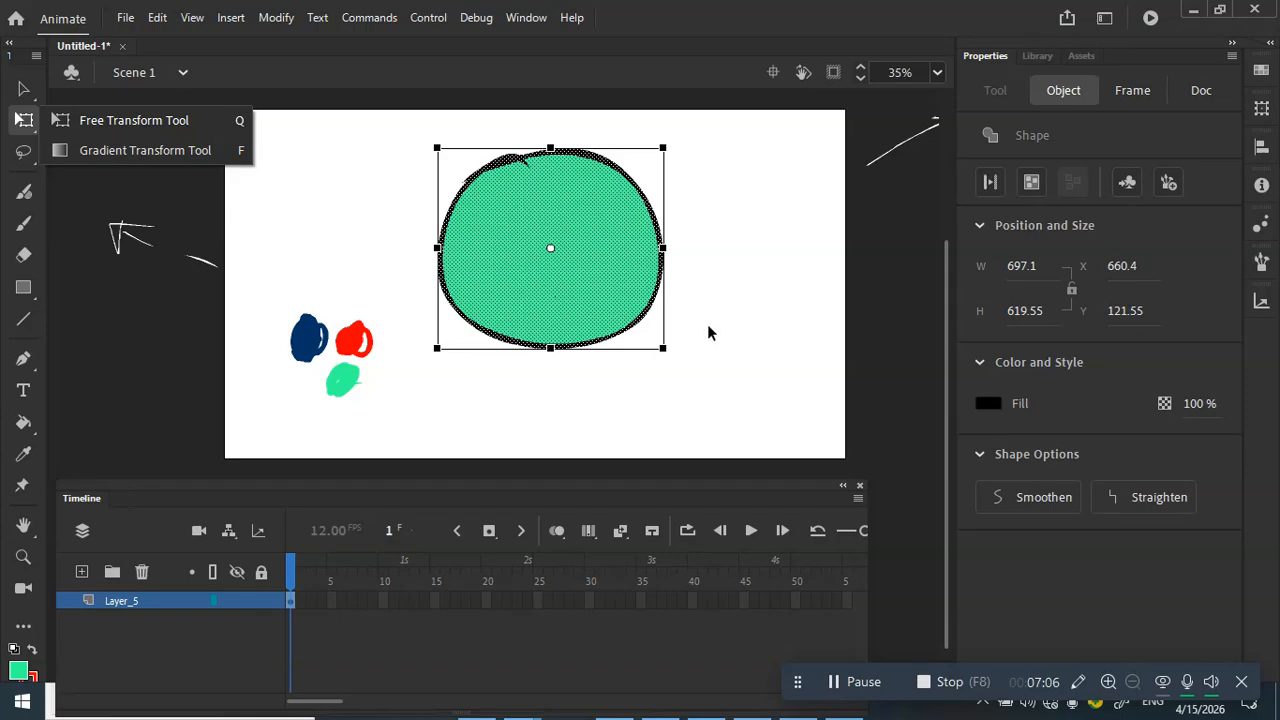
{"action": "left_click_drag", "start_coordinate": [662, 350], "coordinate": [629, 334]}
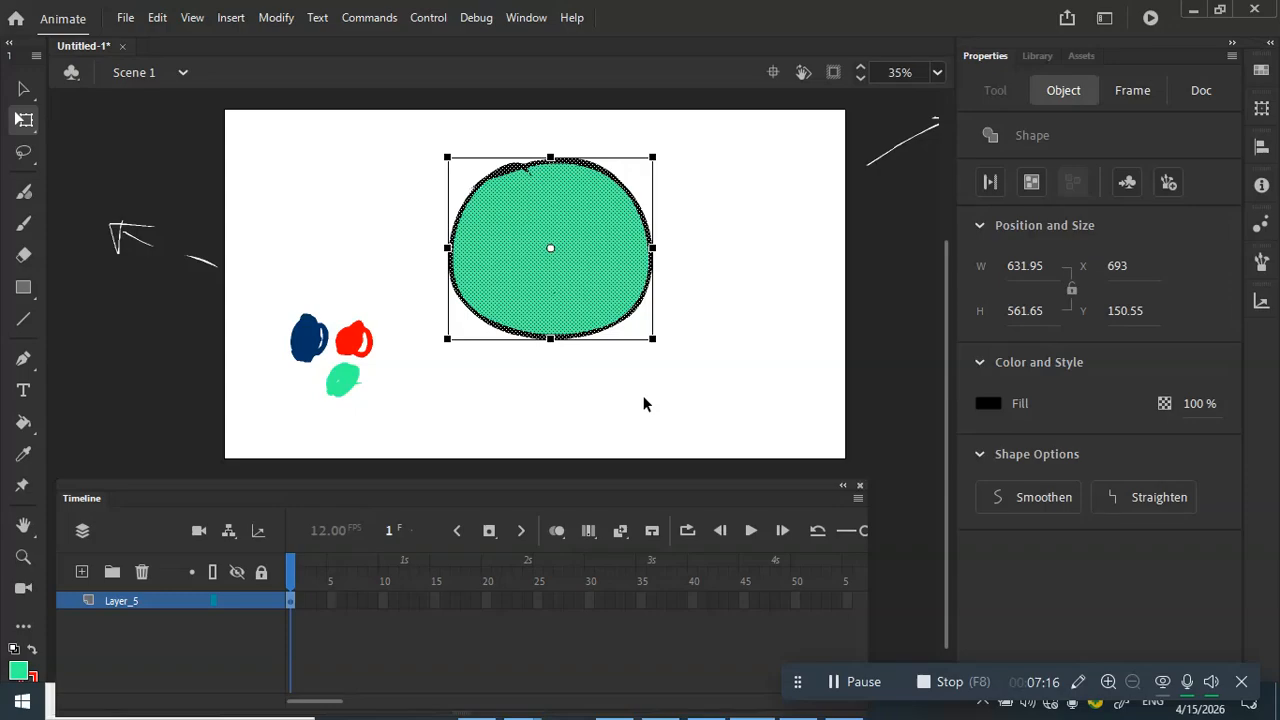
{"action": "left_click", "coordinate": [567, 379]}
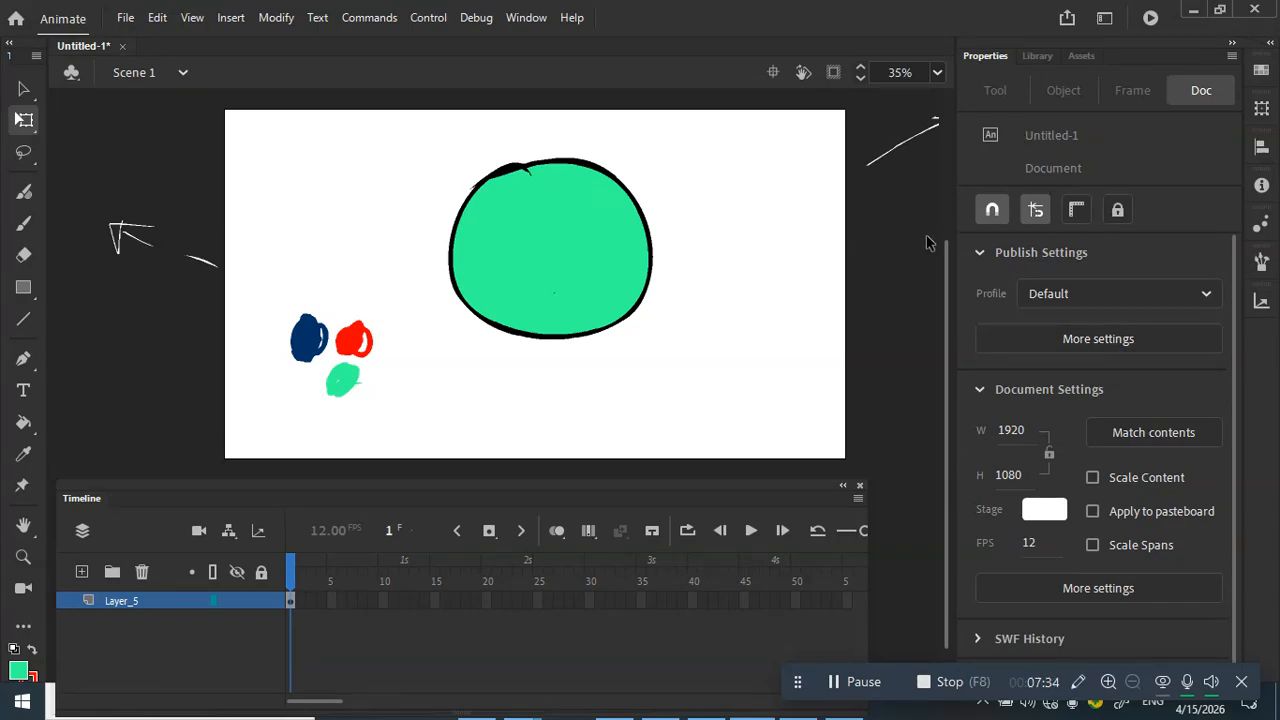
Step: Switch to the Brush and browse the Fill swatches and Swatches panel without changing anything
{"action": "left_click", "coordinate": [24, 223]}
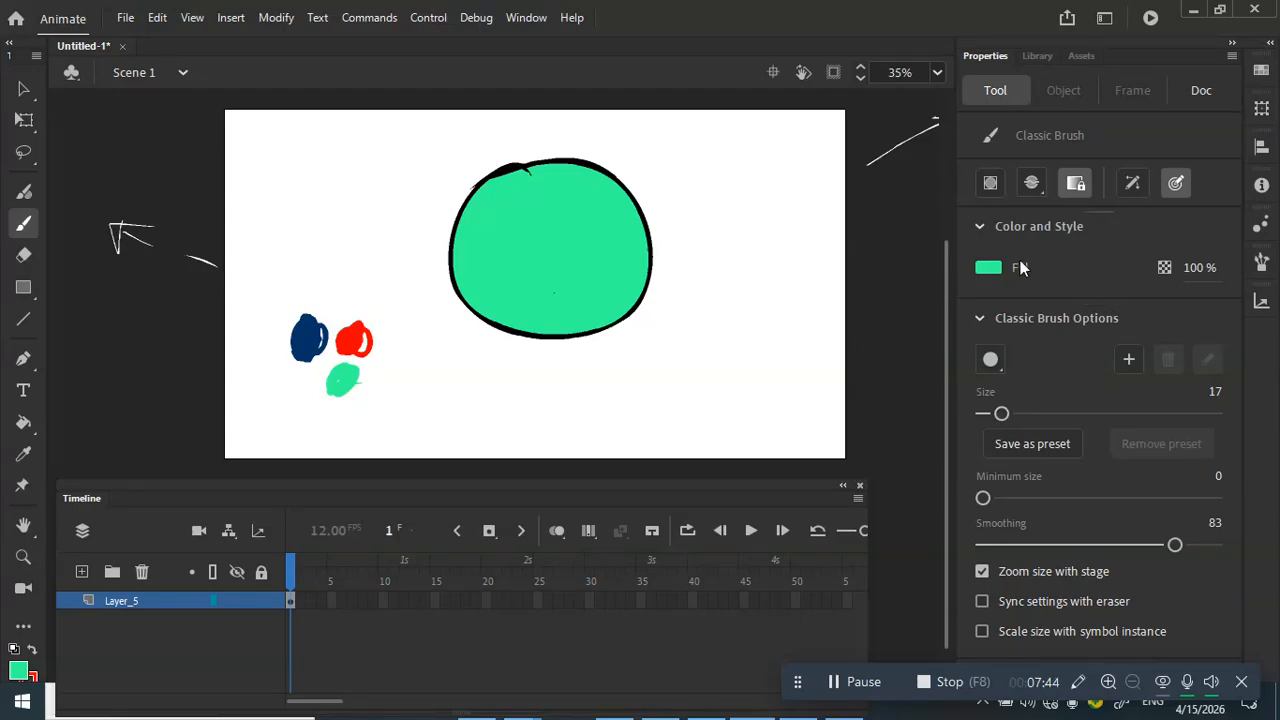
{"action": "left_click", "coordinate": [990, 268]}
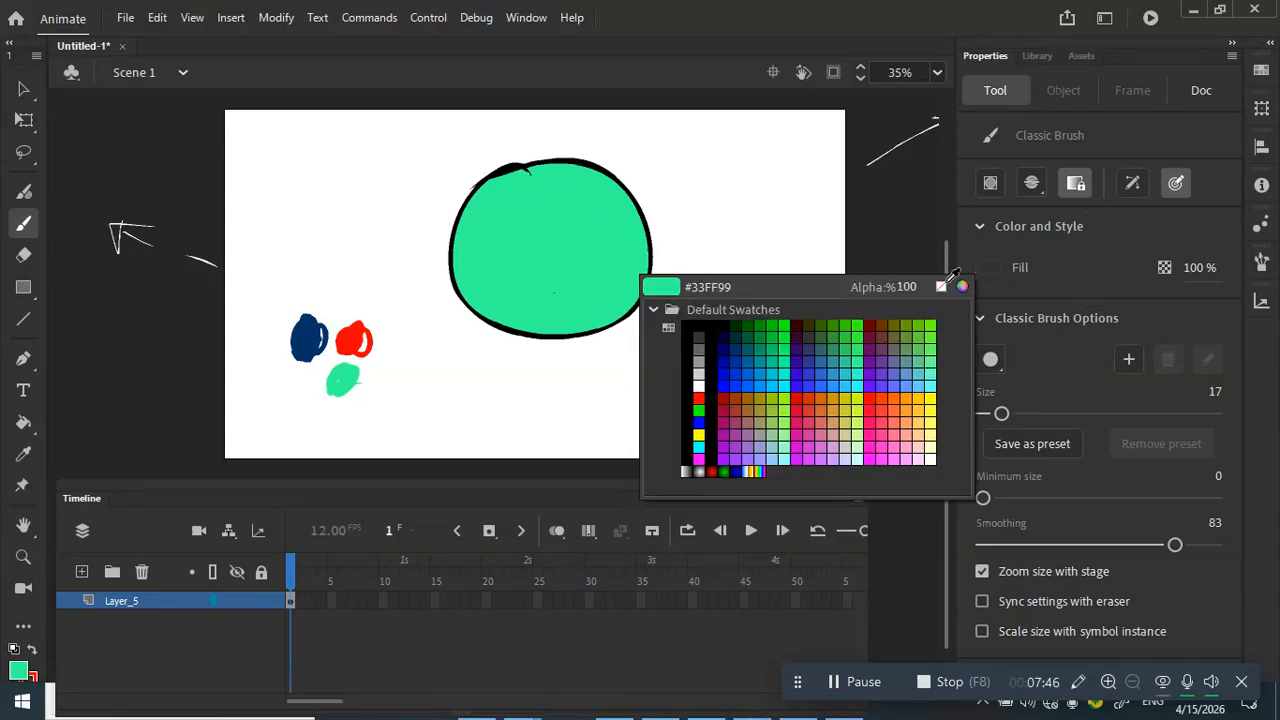
{"action": "left_click", "coordinate": [995, 272]}
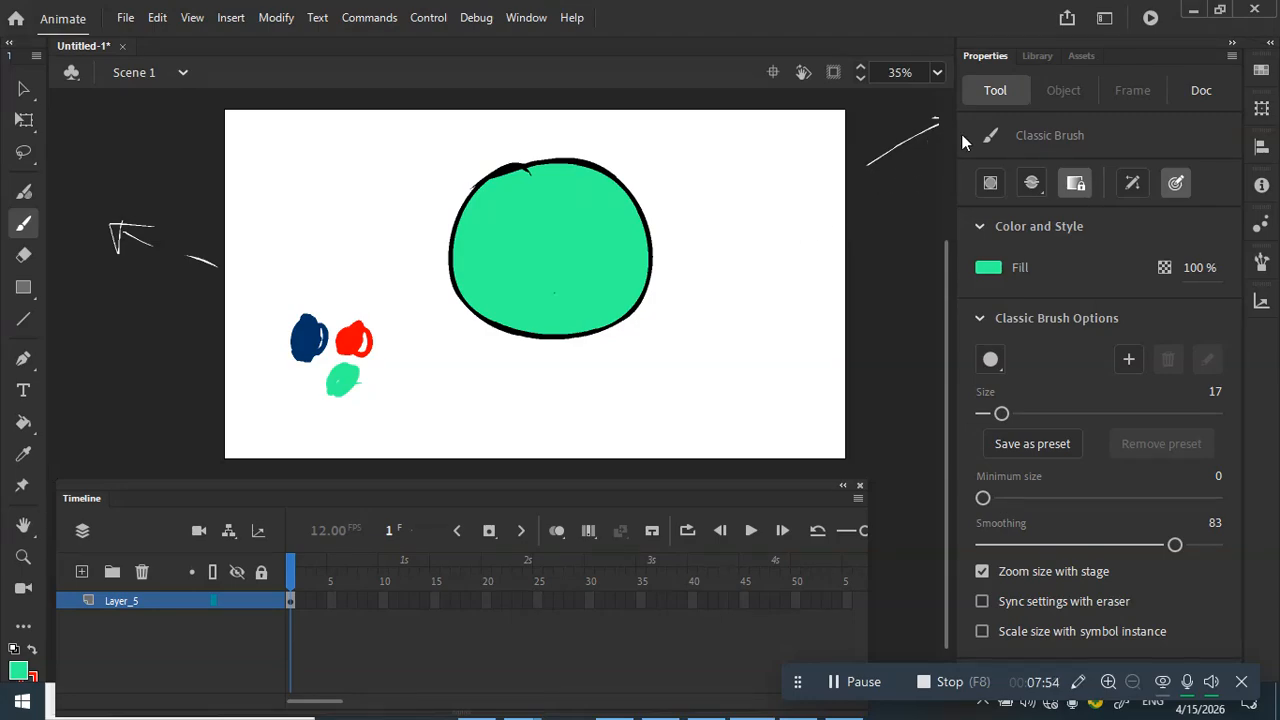
{"action": "left_click", "coordinate": [1261, 71]}
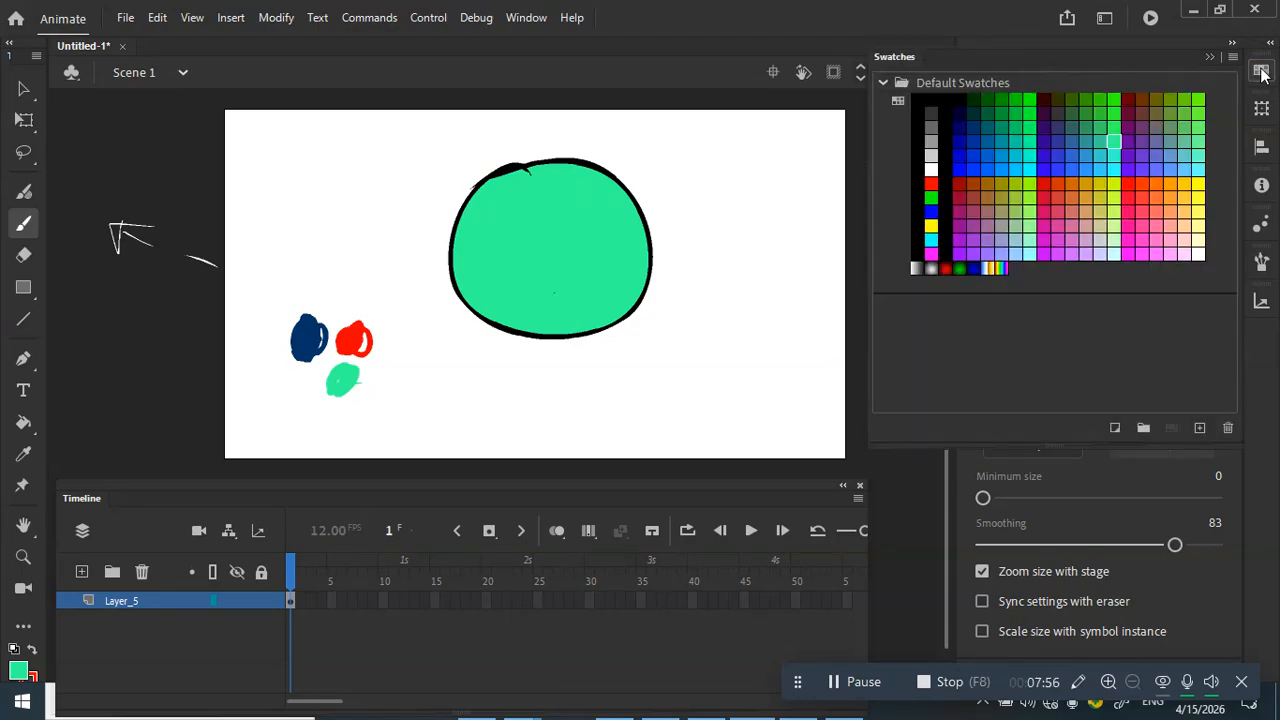
{"action": "left_click", "coordinate": [1261, 73]}
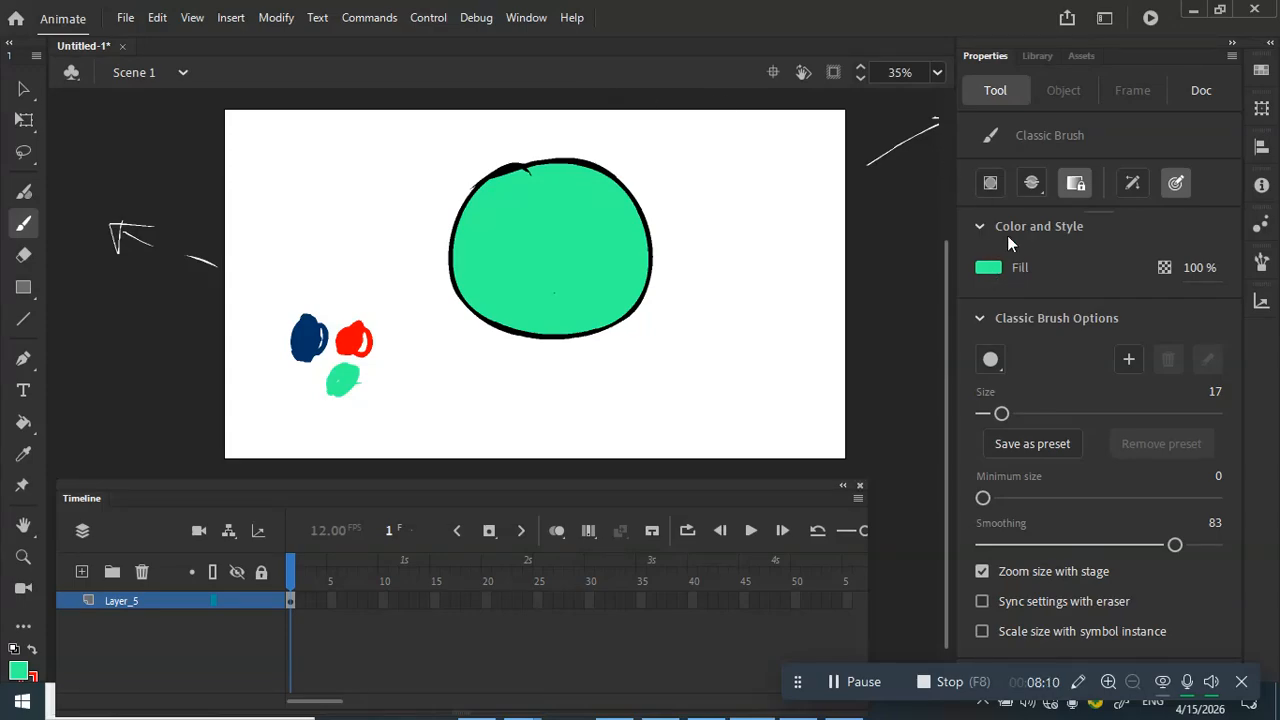
Step: Set the brush fill colour to the blue #0000FF swatch
{"action": "left_click", "coordinate": [995, 264]}
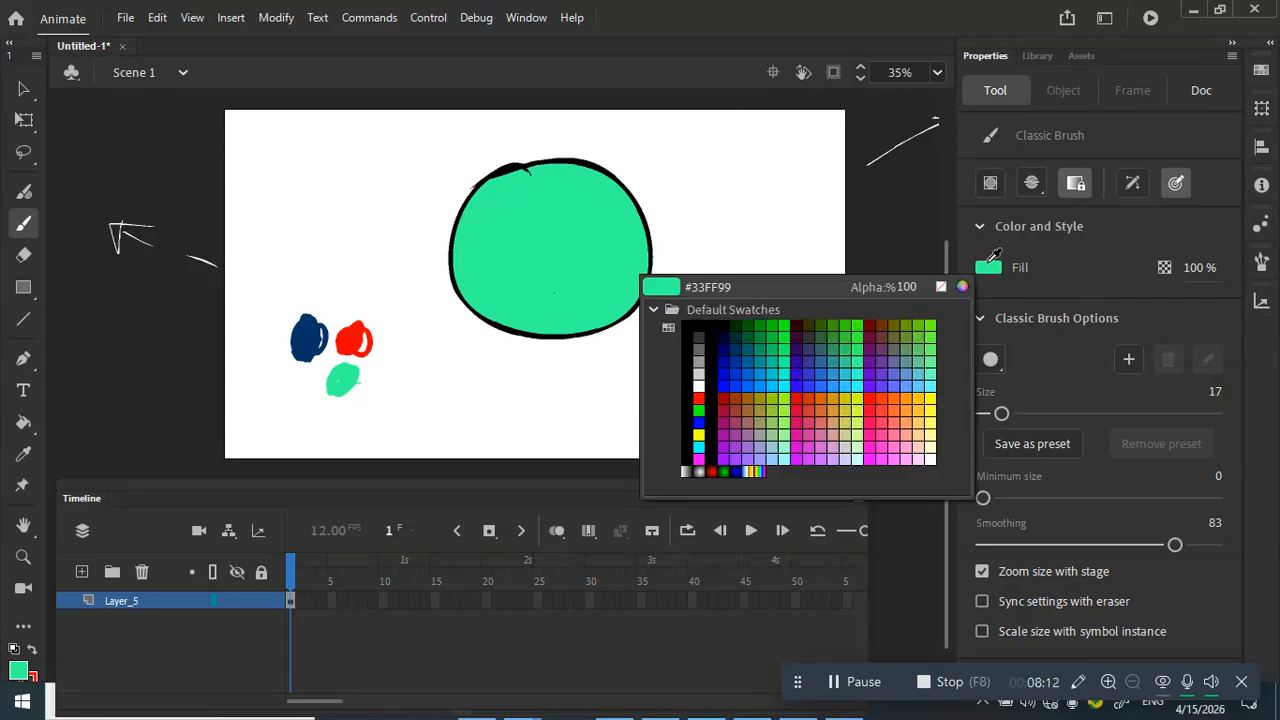
{"action": "left_click", "coordinate": [963, 286]}
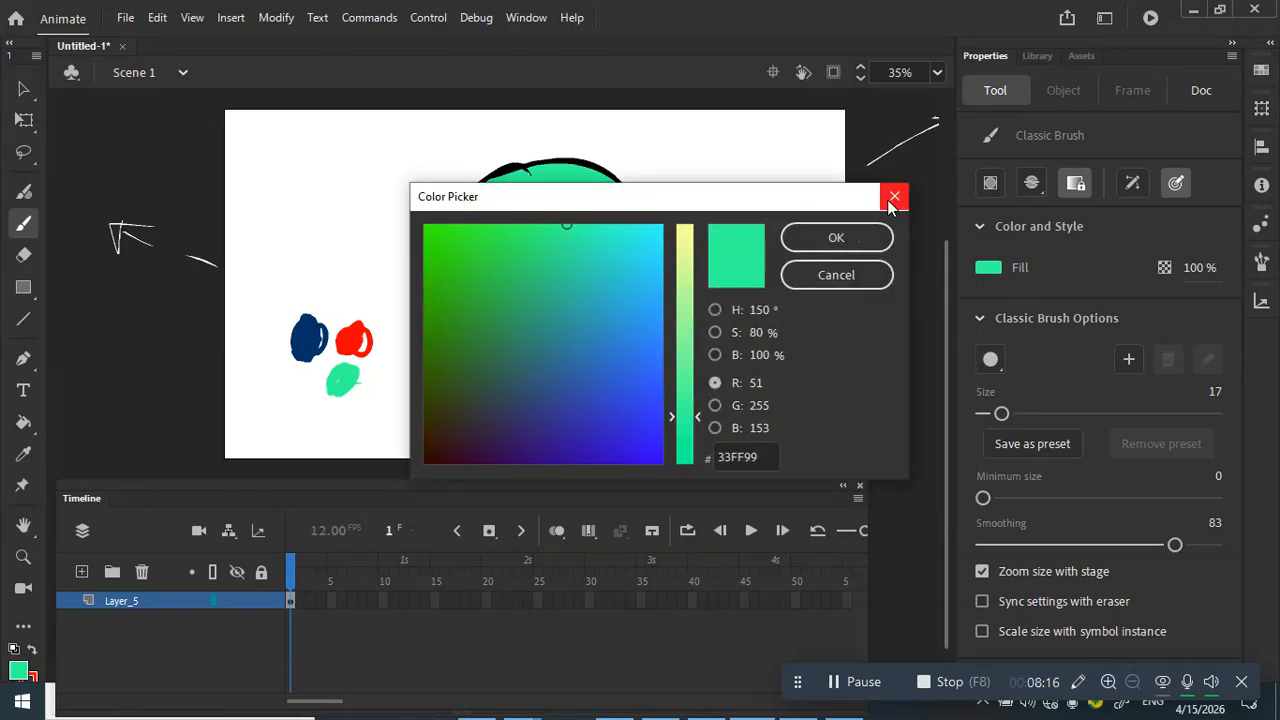
{"action": "left_click", "coordinate": [893, 198]}
{"action": "left_click", "coordinate": [989, 267]}
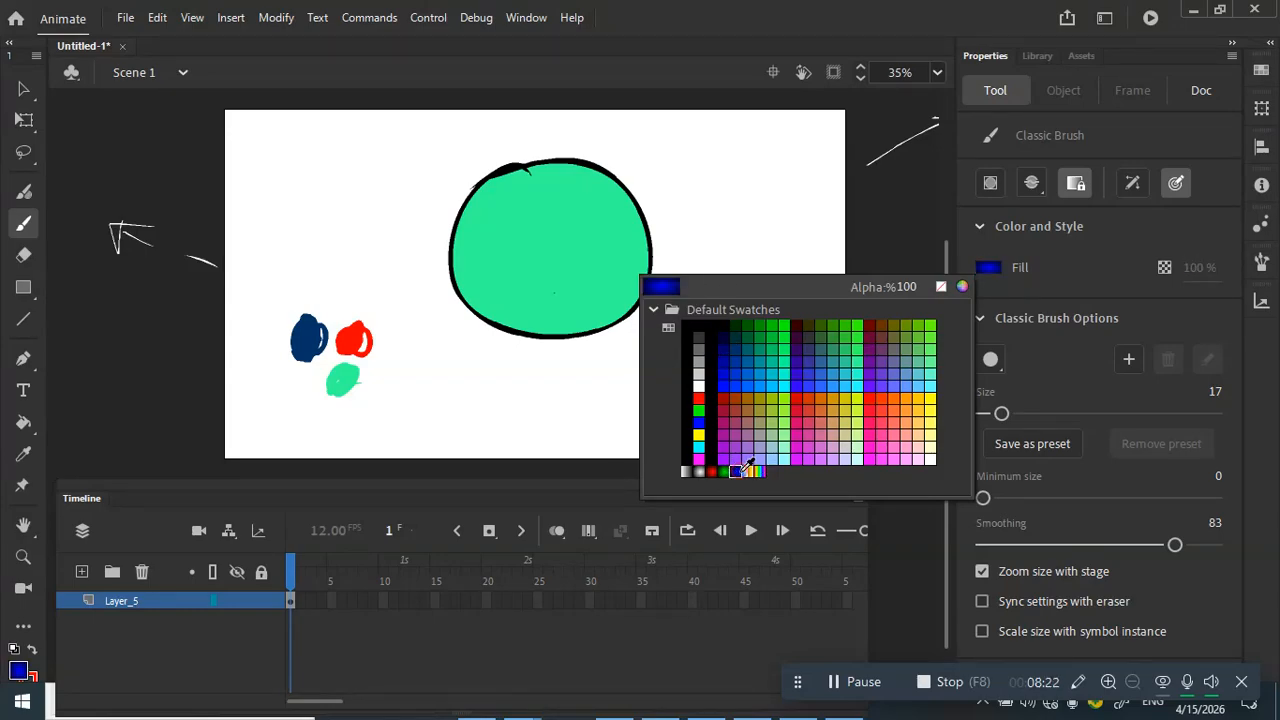
{"action": "left_click", "coordinate": [740, 470]}
{"action": "left_click", "coordinate": [990, 268]}
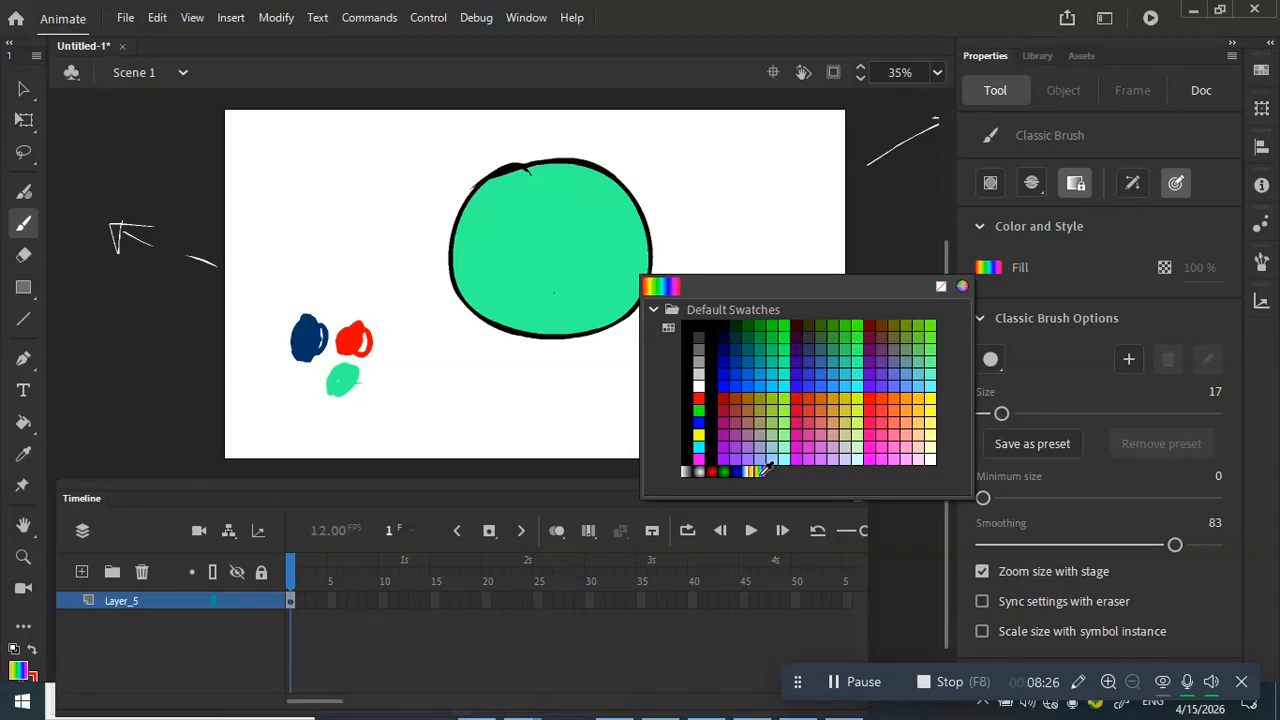
{"action": "left_click", "coordinate": [1018, 262]}
{"action": "left_click", "coordinate": [526, 17]}
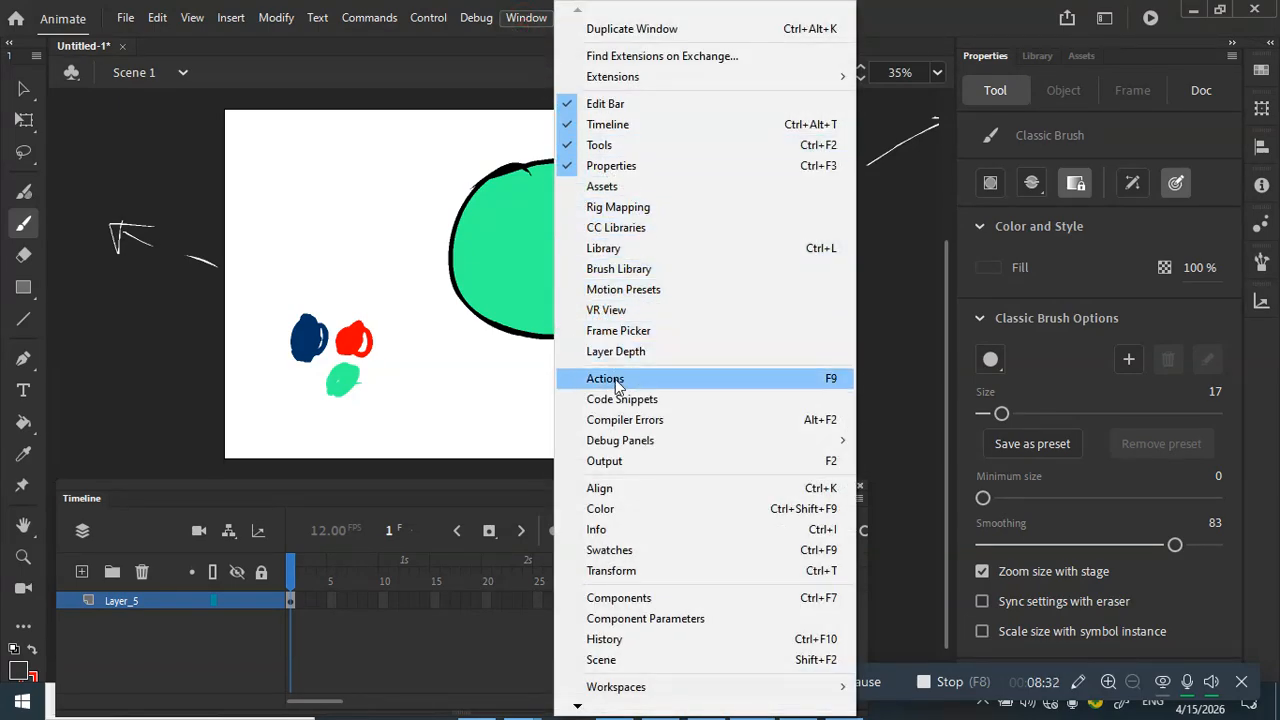
Step: Open and dock the Color panel, then drag the hue until the fill reads #33FF38
{"action": "left_click", "coordinate": [620, 510]}
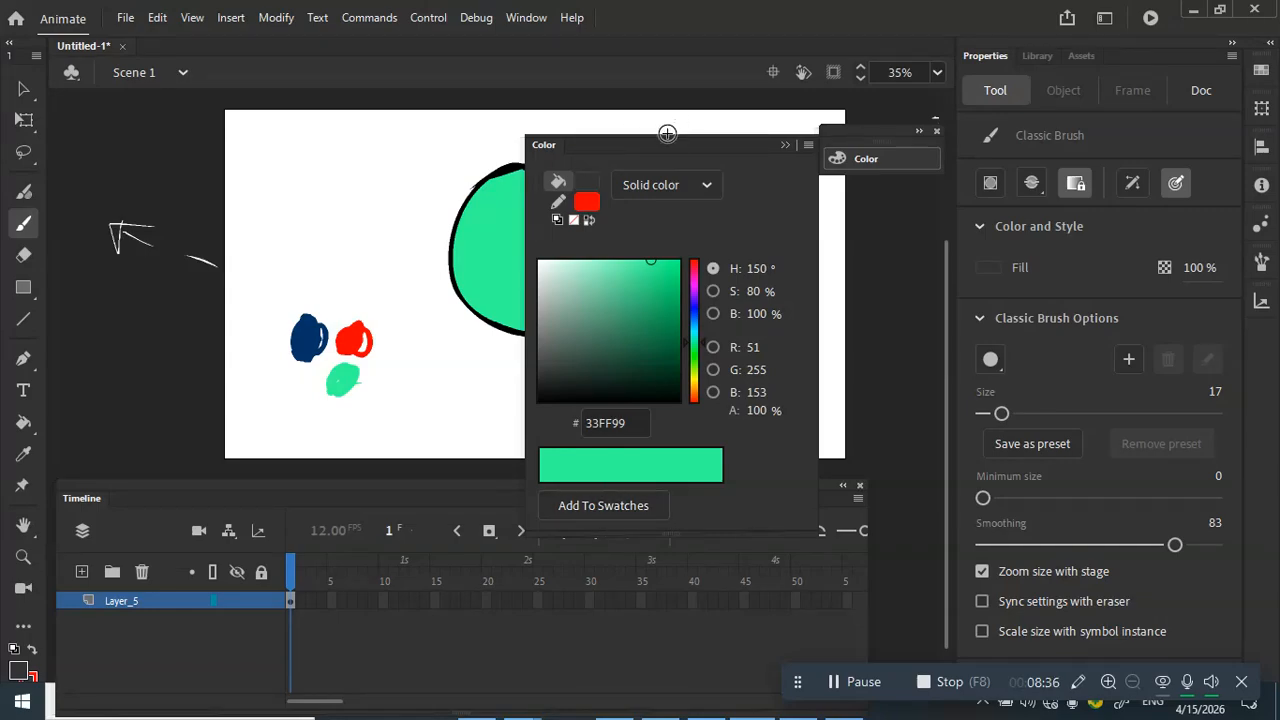
{"action": "left_click_drag", "start_coordinate": [664, 146], "coordinate": [723, 113]}
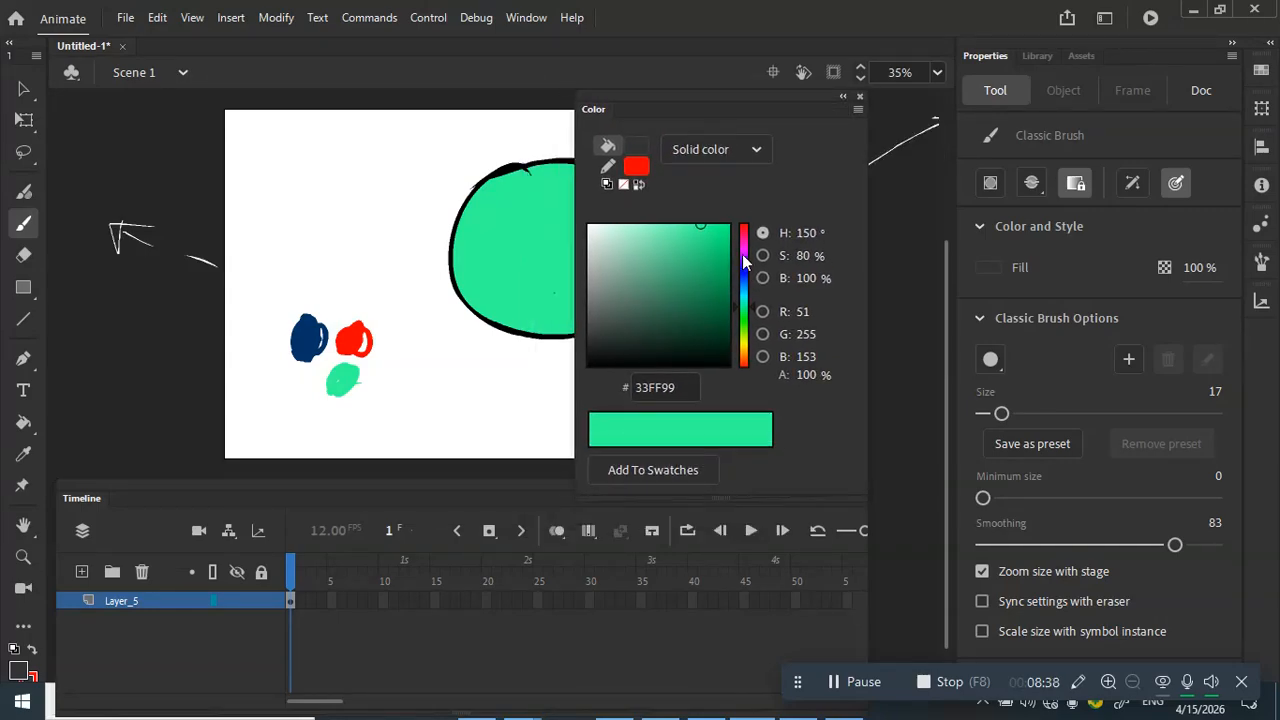
{"action": "left_click_drag", "start_coordinate": [749, 257], "coordinate": [733, 320]}
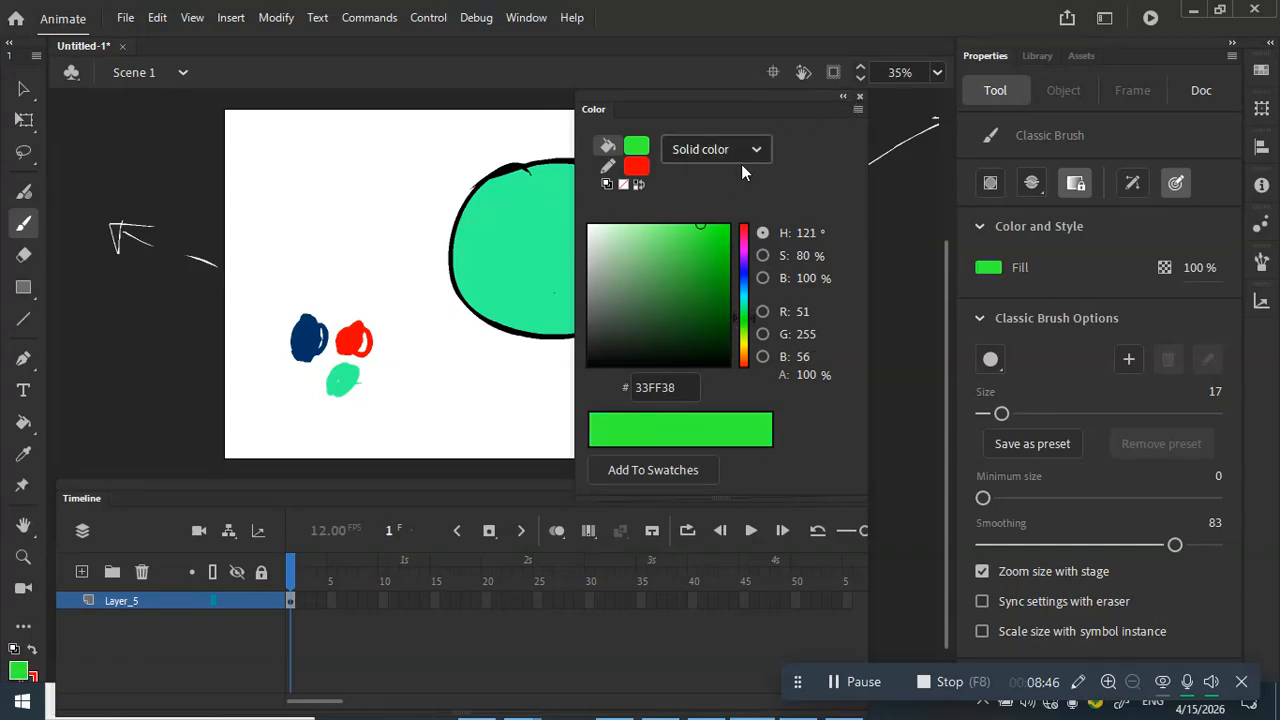
Step: Collapse the Color panel to an icon and move the icon aside
{"action": "left_click", "coordinate": [842, 98]}
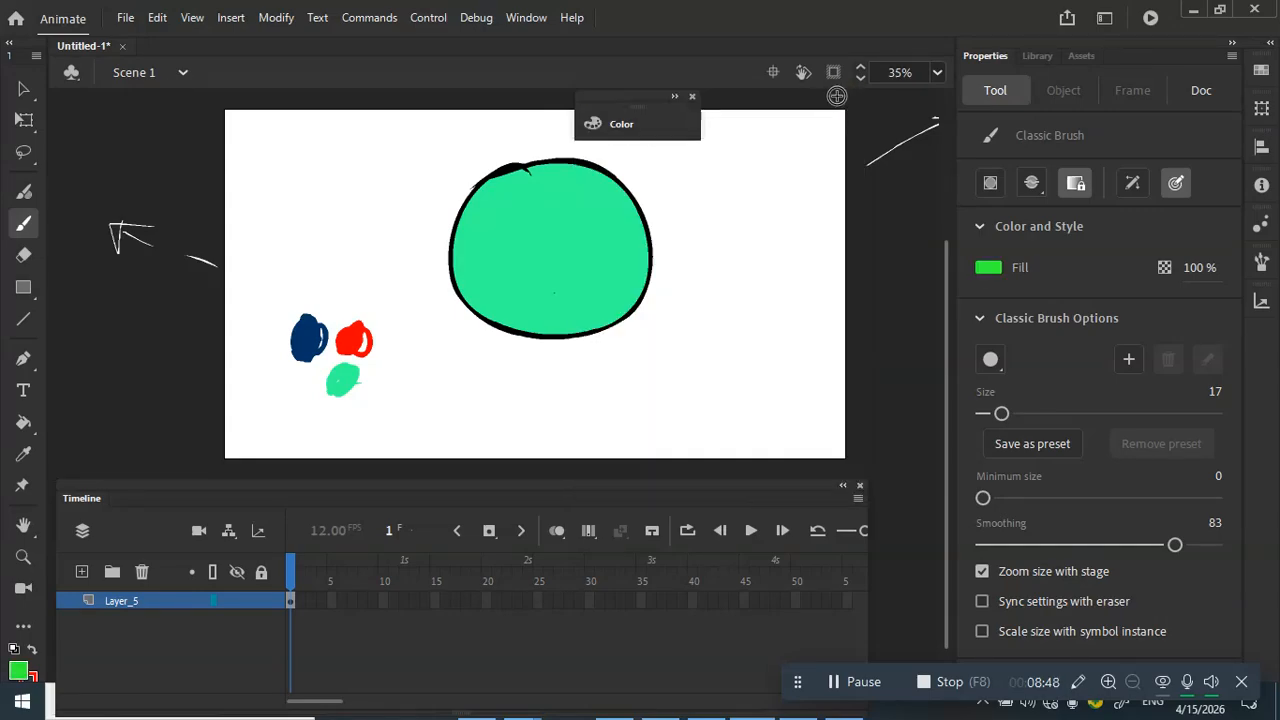
{"action": "left_click_drag", "start_coordinate": [663, 101], "coordinate": [722, 135]}
{"action": "left_click", "coordinate": [748, 133]}
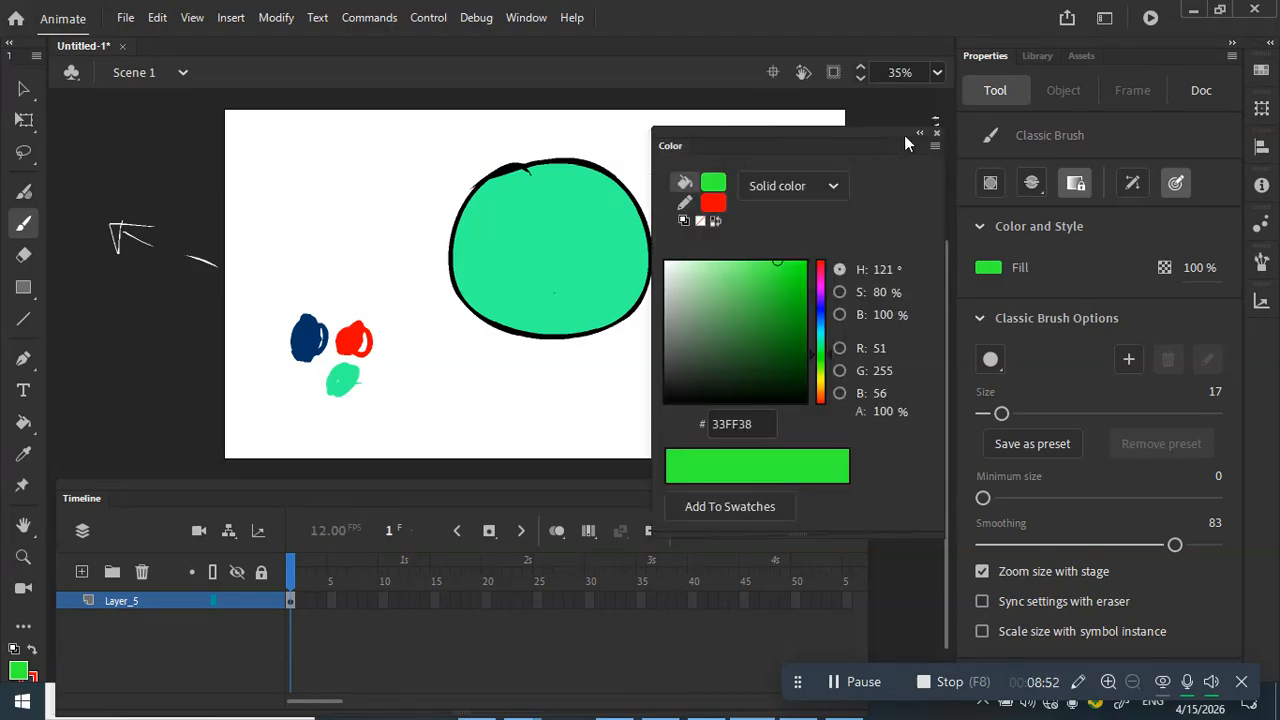
{"action": "left_click", "coordinate": [919, 132]}
{"action": "left_click", "coordinate": [748, 134]}
{"action": "left_click", "coordinate": [918, 135]}
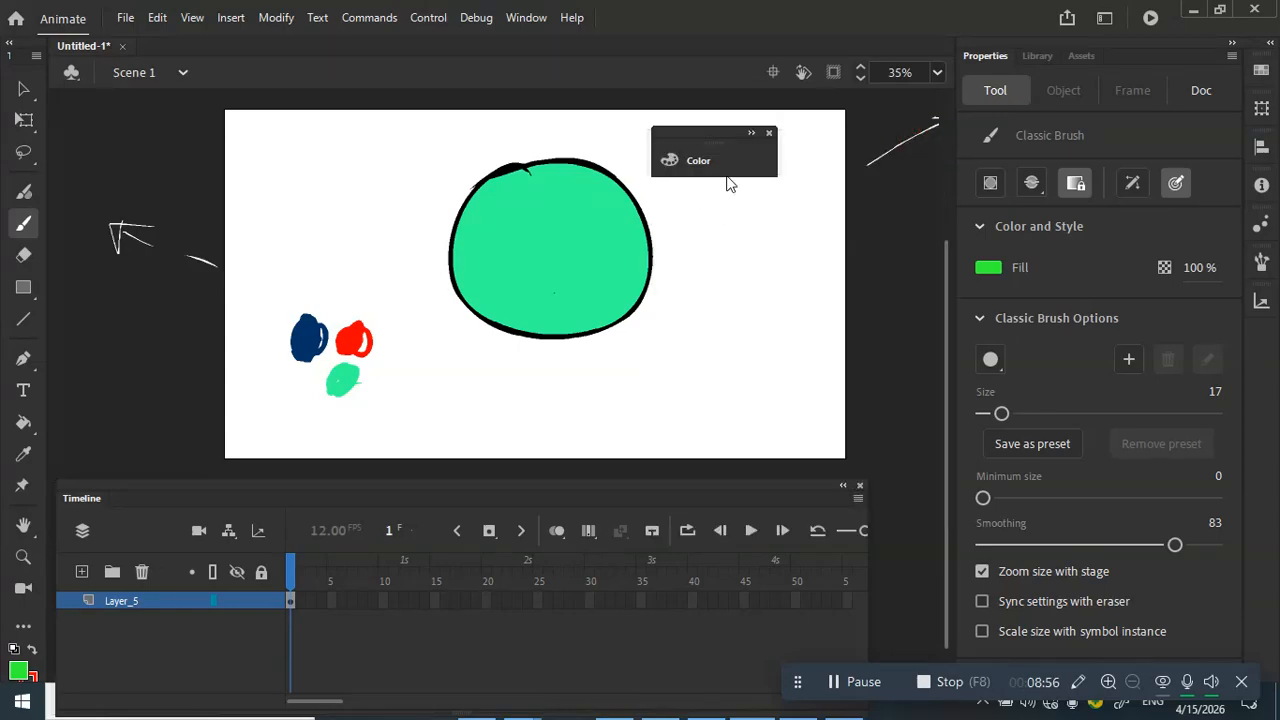
{"action": "left_click_drag", "start_coordinate": [724, 127], "coordinate": [857, 111]}
{"action": "left_click_drag", "start_coordinate": [683, 262], "coordinate": [650, 275]}
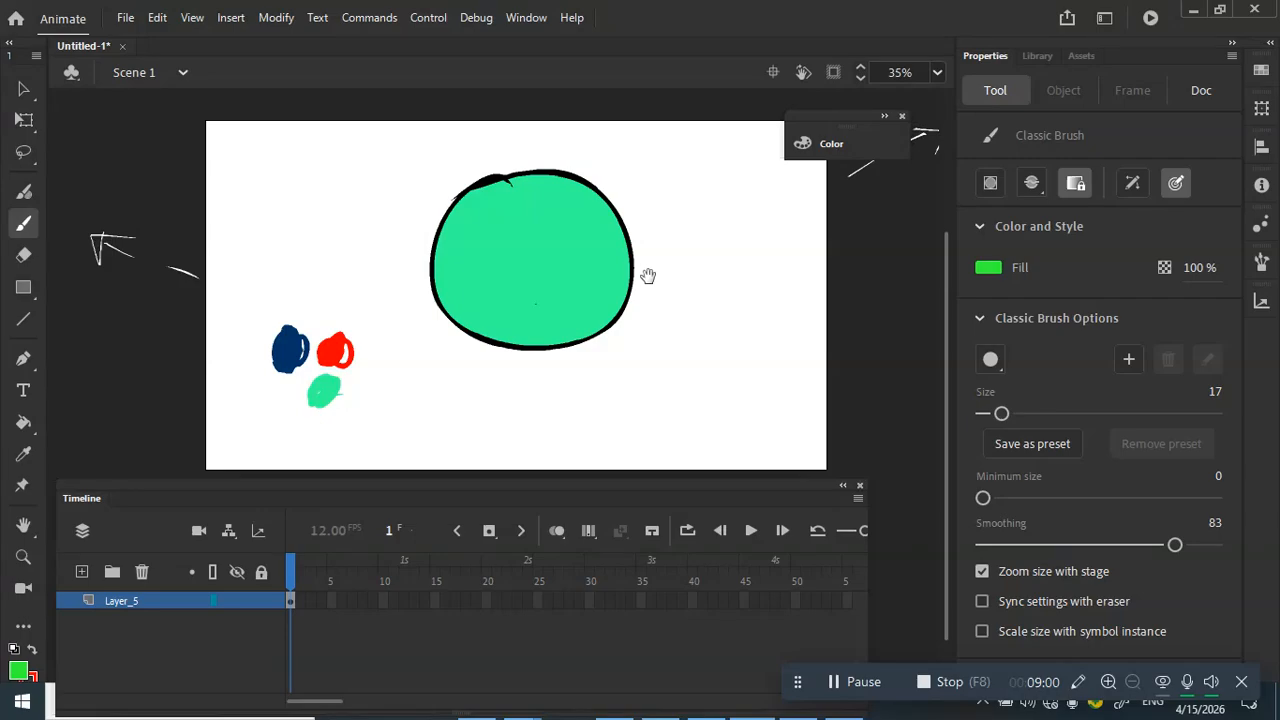
Step: Zoom the stage back to 35%, raise the timeline, and select frames around 27–43 on Layer_5
{"action": "key", "text": "ctrl+minus"}
{"action": "key", "text": "ctrl+equal"}
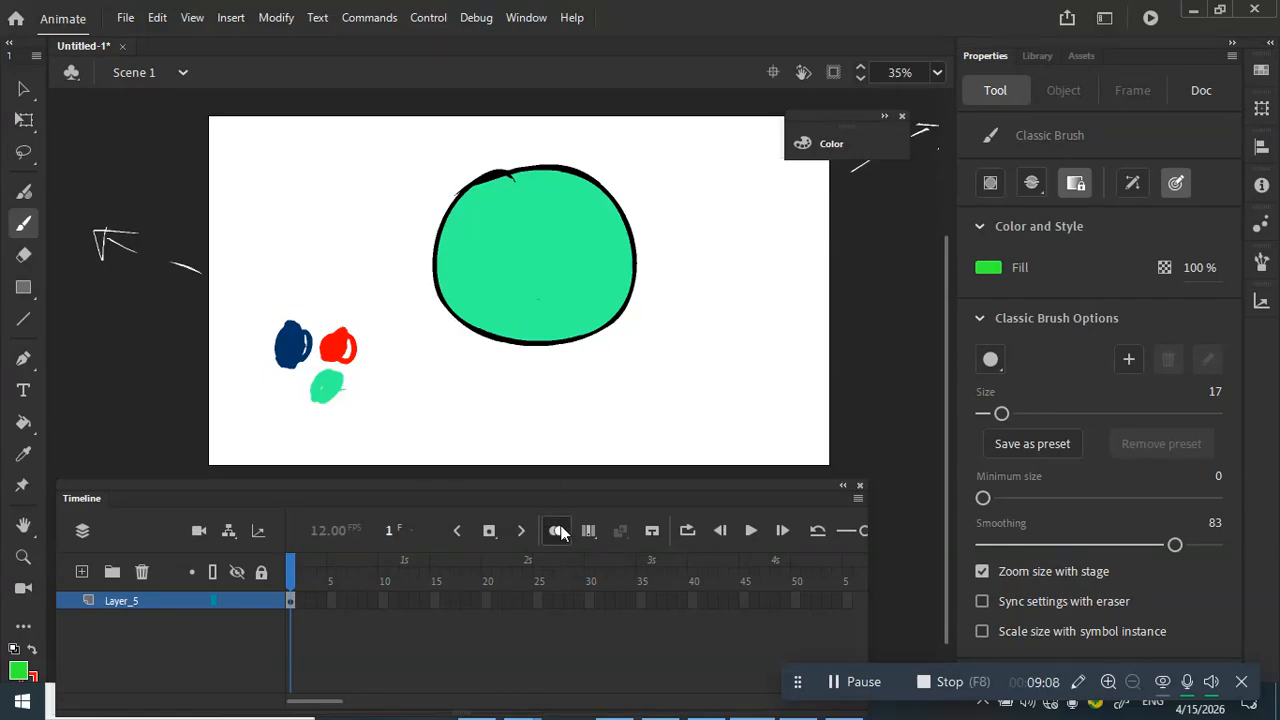
{"action": "mouse_move", "coordinate": [543, 485]}
{"action": "left_mouse_down"}
{"action": "mouse_move", "coordinate": [605, 381]}
{"action": "mouse_move", "coordinate": [592, 455]}
{"action": "mouse_move", "coordinate": [578, 425]}
{"action": "mouse_move", "coordinate": [547, 497]}
{"action": "left_mouse_up"}
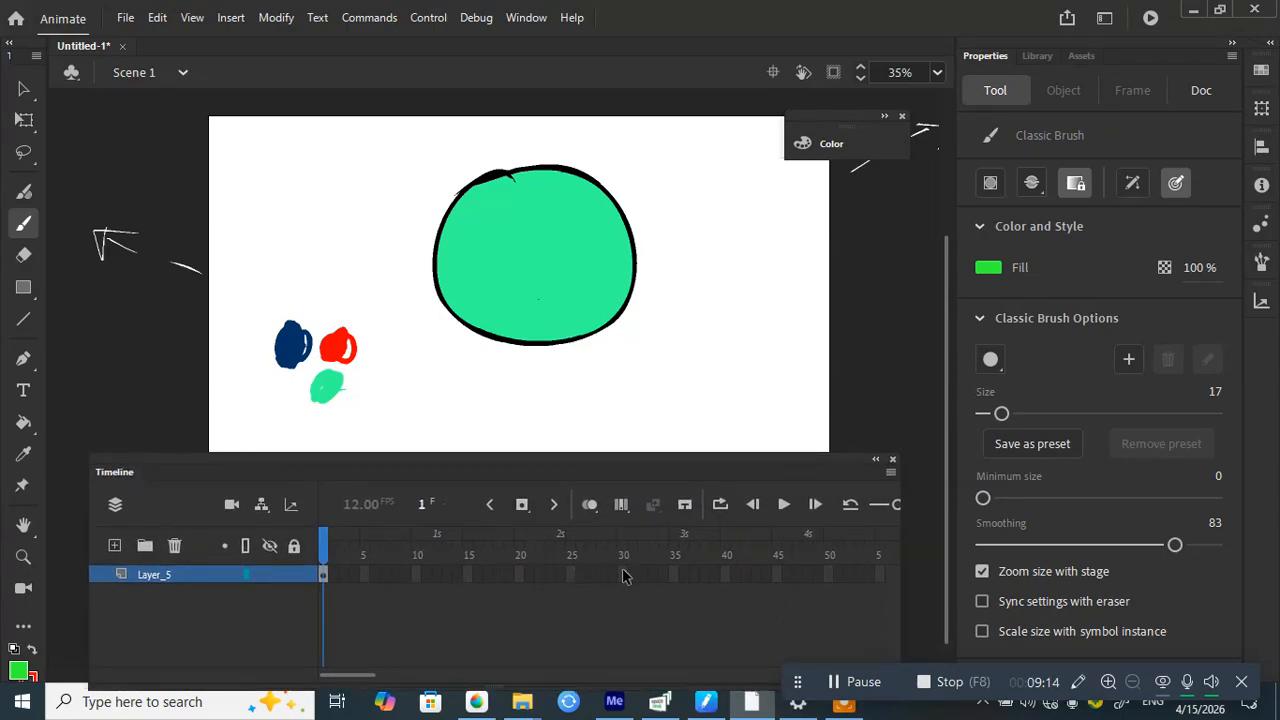
{"action": "left_click", "coordinate": [588, 575]}
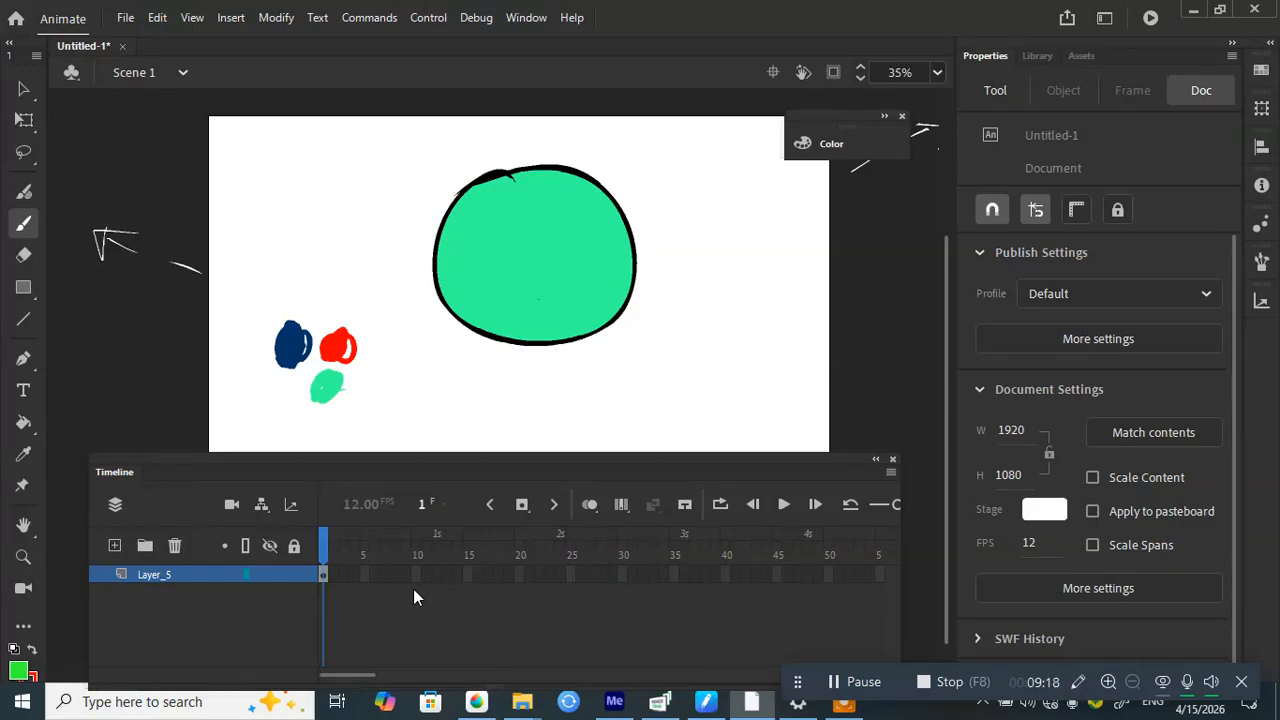
{"action": "left_click_drag", "start_coordinate": [352, 578], "coordinate": [749, 578]}
Step: Nudge the floating Timeline panel into place so the Windows taskbar stays visible
{"action": "left_click_drag", "start_coordinate": [514, 466], "coordinate": [552, 446]}
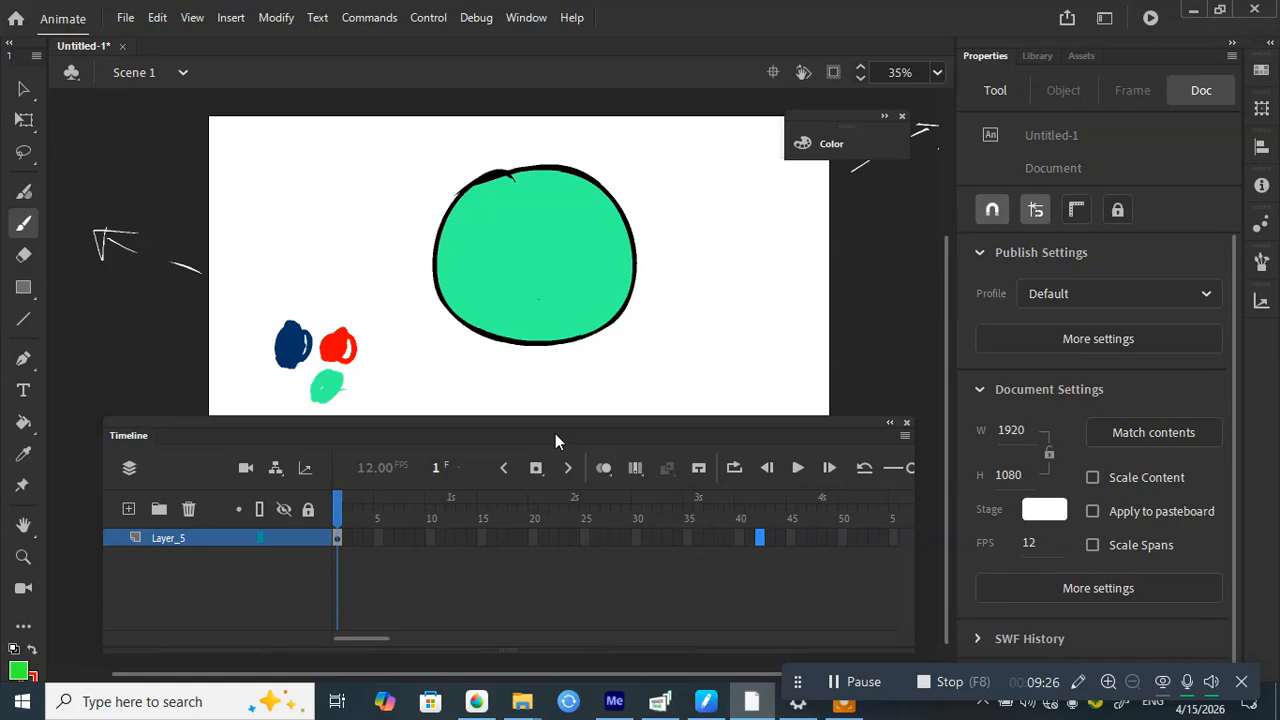
{"action": "mouse_move", "coordinate": [582, 447]}
{"action": "left_mouse_down"}
{"action": "mouse_move", "coordinate": [598, 426]}
{"action": "mouse_move", "coordinate": [585, 465]}
{"action": "left_mouse_up"}
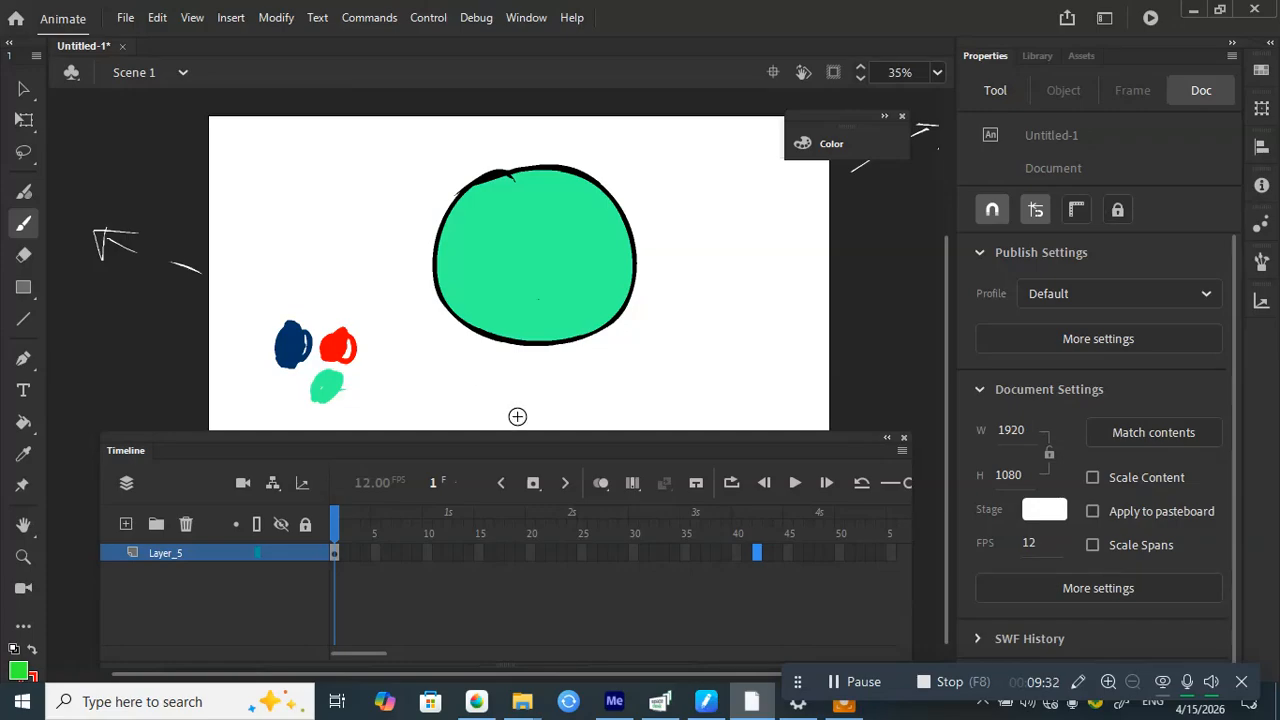
{"action": "left_click_drag", "start_coordinate": [565, 466], "coordinate": [554, 420]}
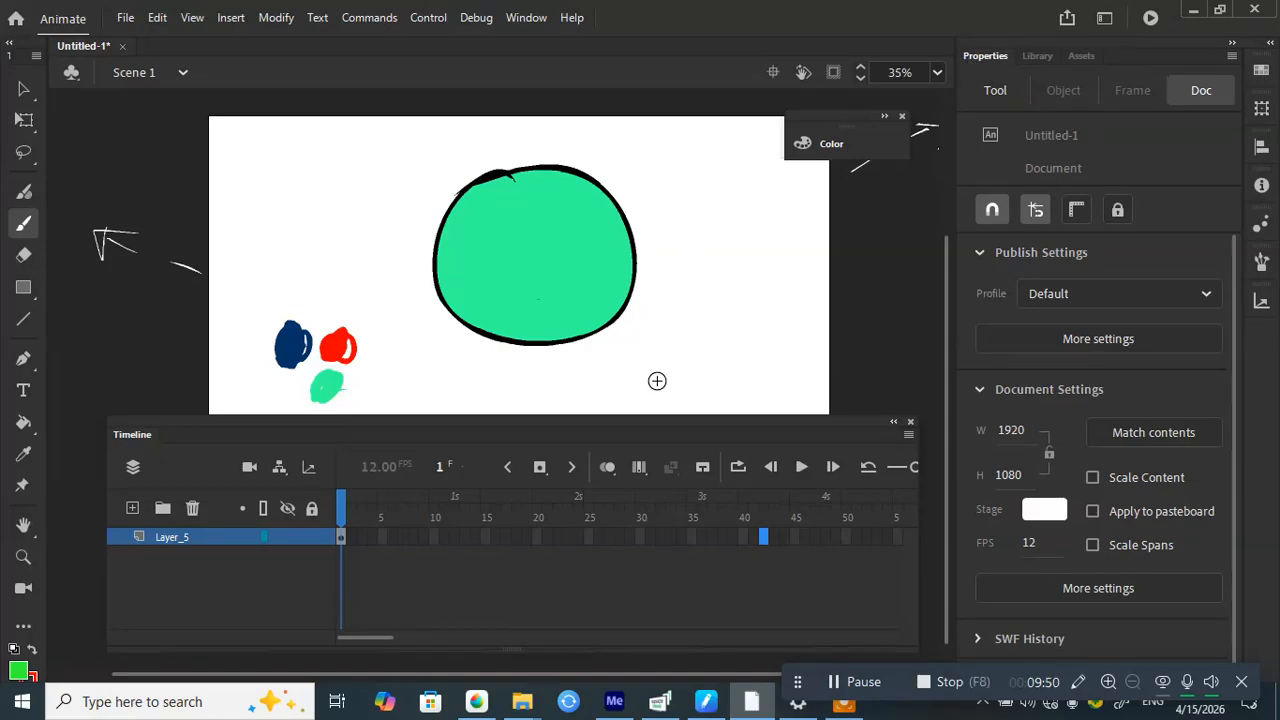
{"action": "mouse_move", "coordinate": [657, 431]}
{"action": "left_mouse_down"}
{"action": "mouse_move", "coordinate": [654, 397]}
{"action": "mouse_move", "coordinate": [643, 414]}
{"action": "left_mouse_up"}
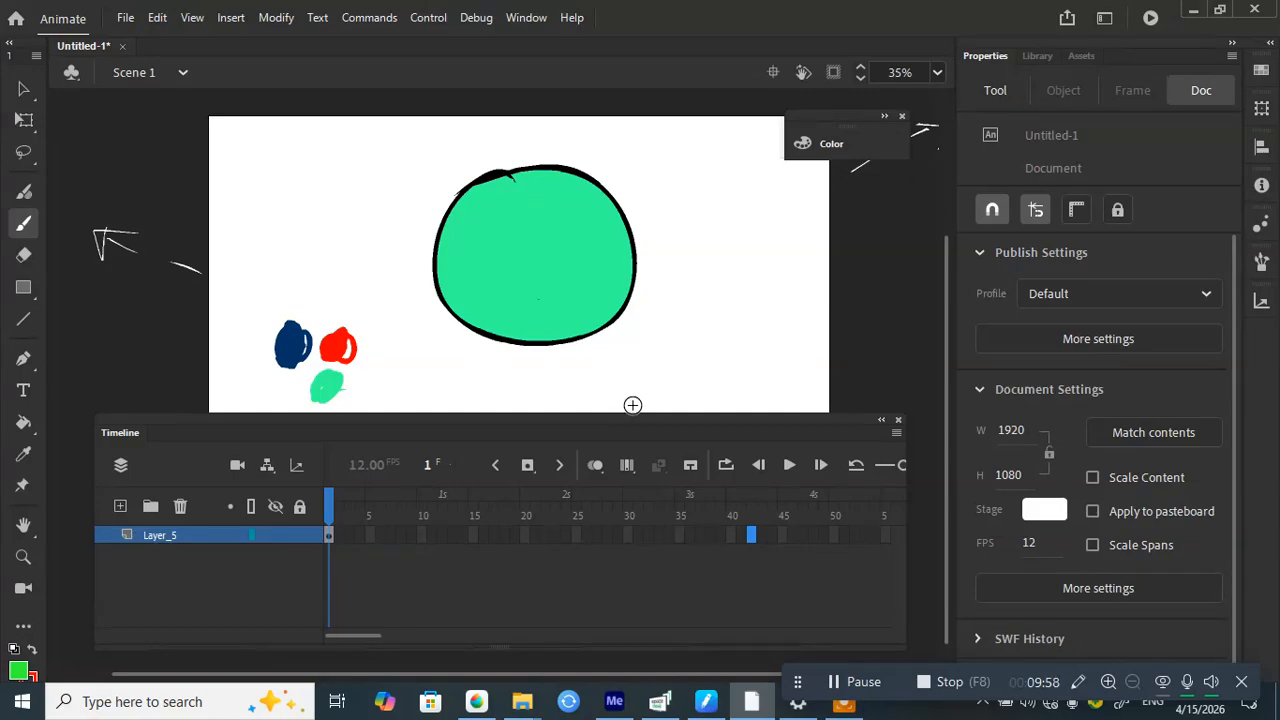
{"action": "mouse_move", "coordinate": [634, 438]}
{"action": "left_mouse_down"}
{"action": "mouse_move", "coordinate": [635, 411]}
{"action": "mouse_move", "coordinate": [643, 420]}
{"action": "left_mouse_up"}
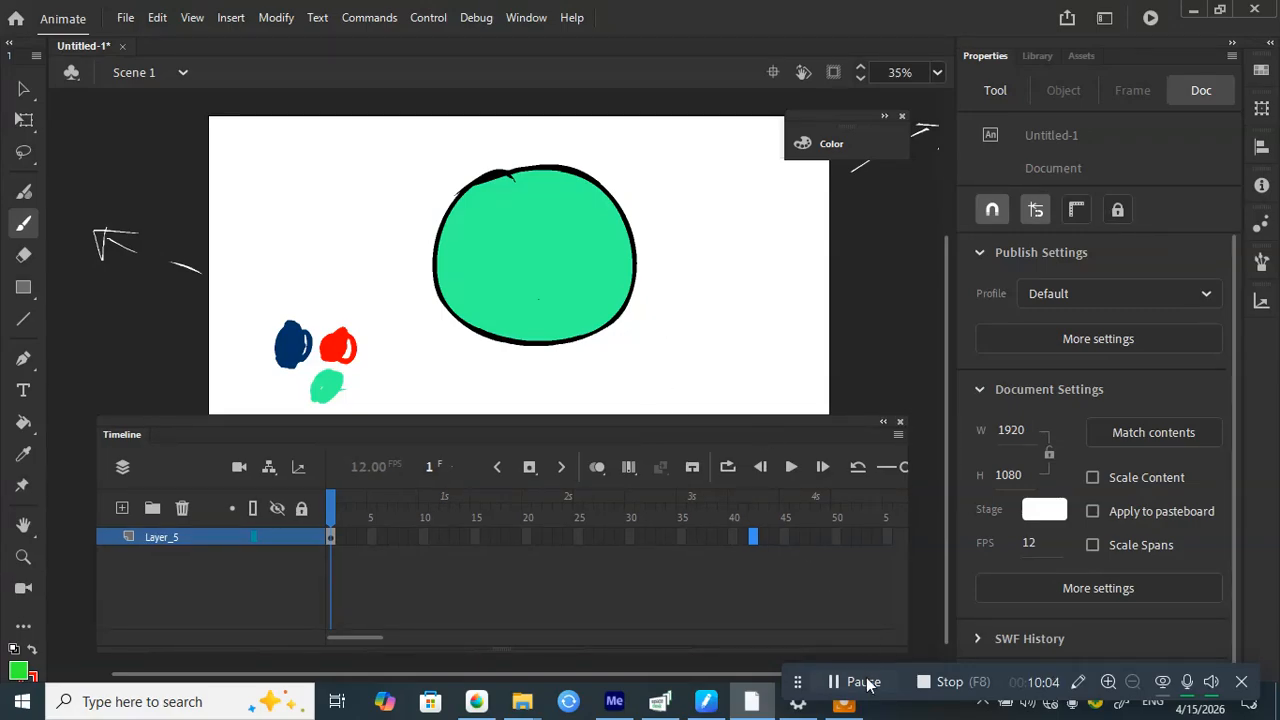